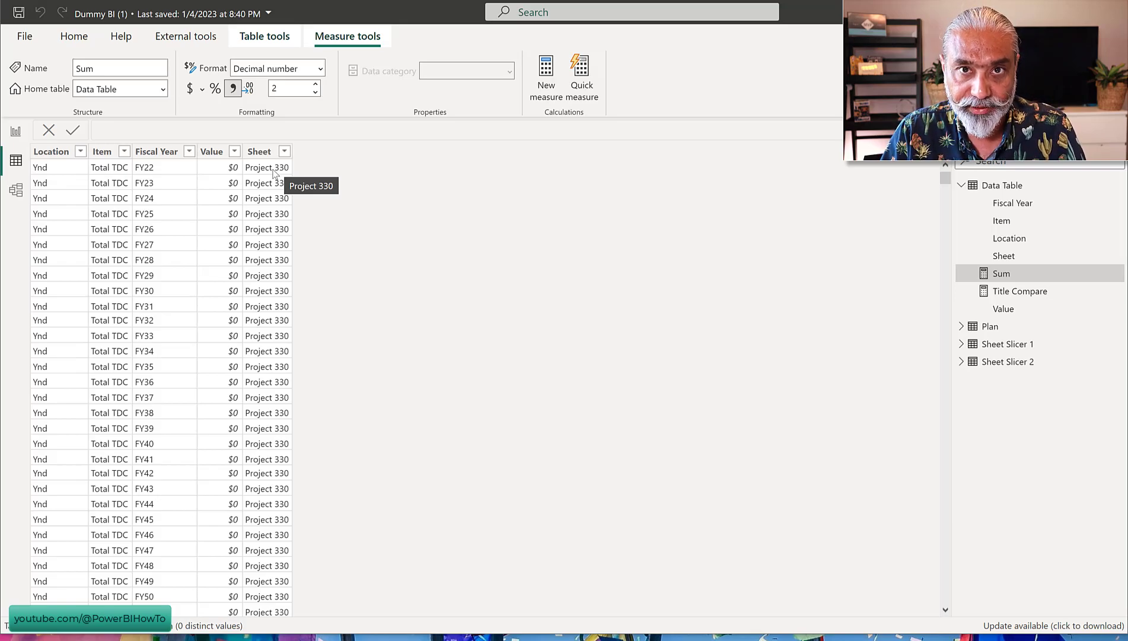
# Review the contents of the Sheet Slicer 1 and Sheet Slicer 2 tables in the data view
pyautogui.click(16, 131)
pyautogui.click(15, 161)
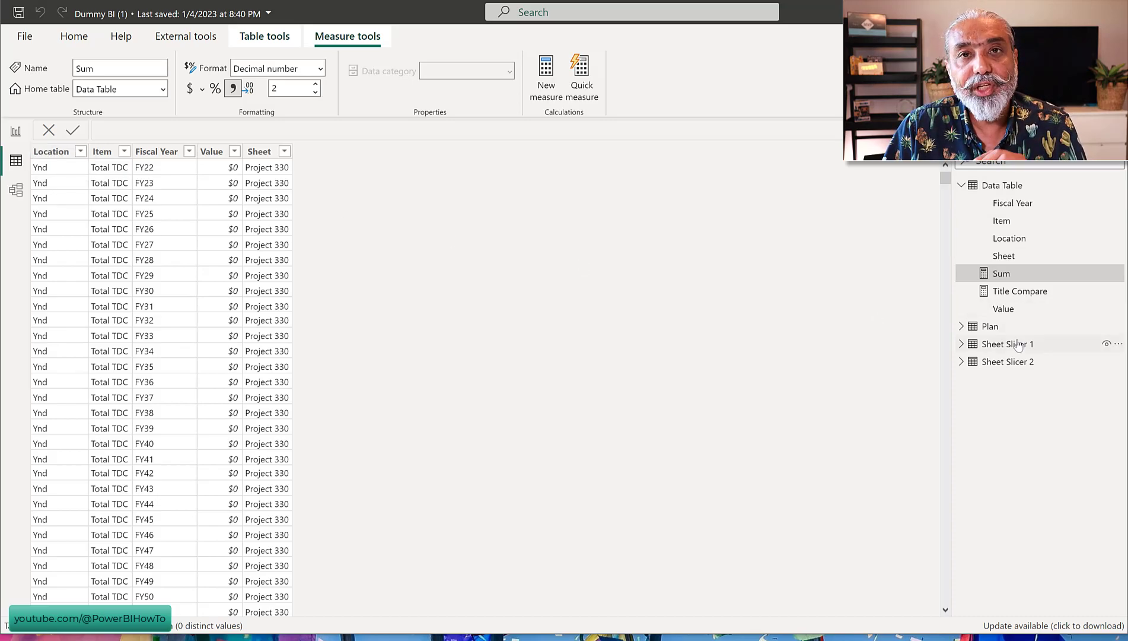
pyautogui.moveTo(1019, 346)
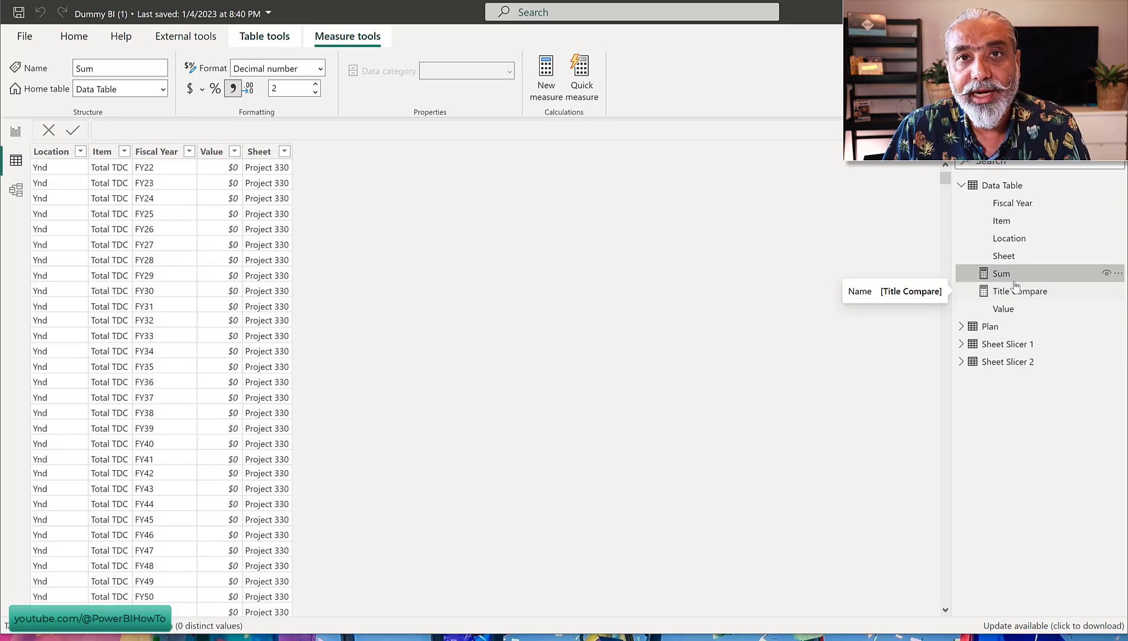
pyautogui.click(1008, 345)
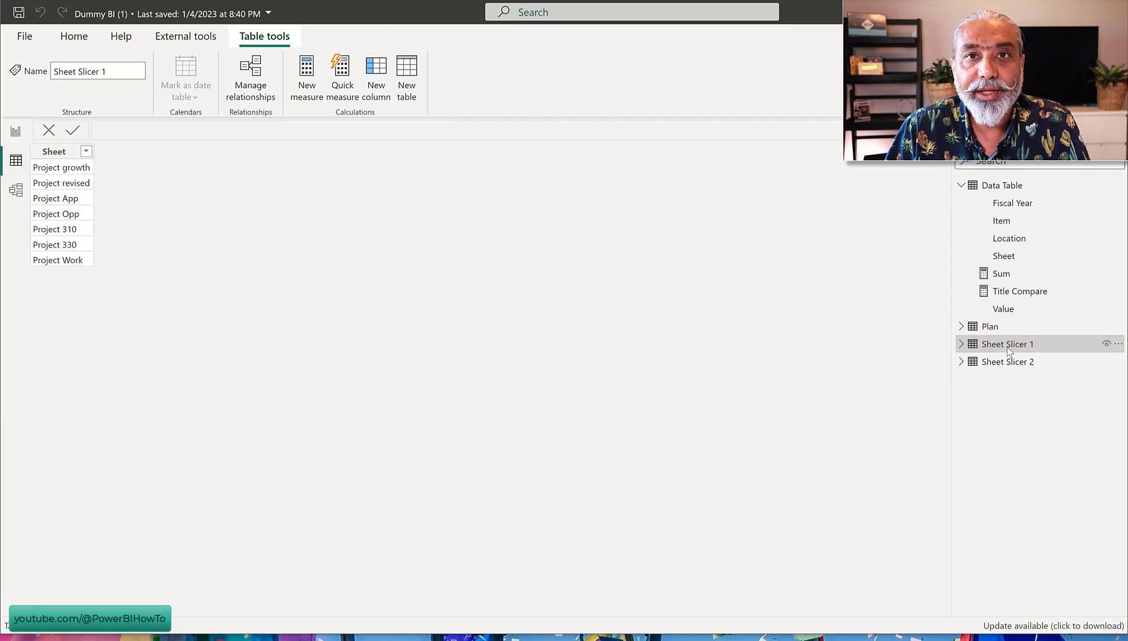
pyautogui.click(989, 363)
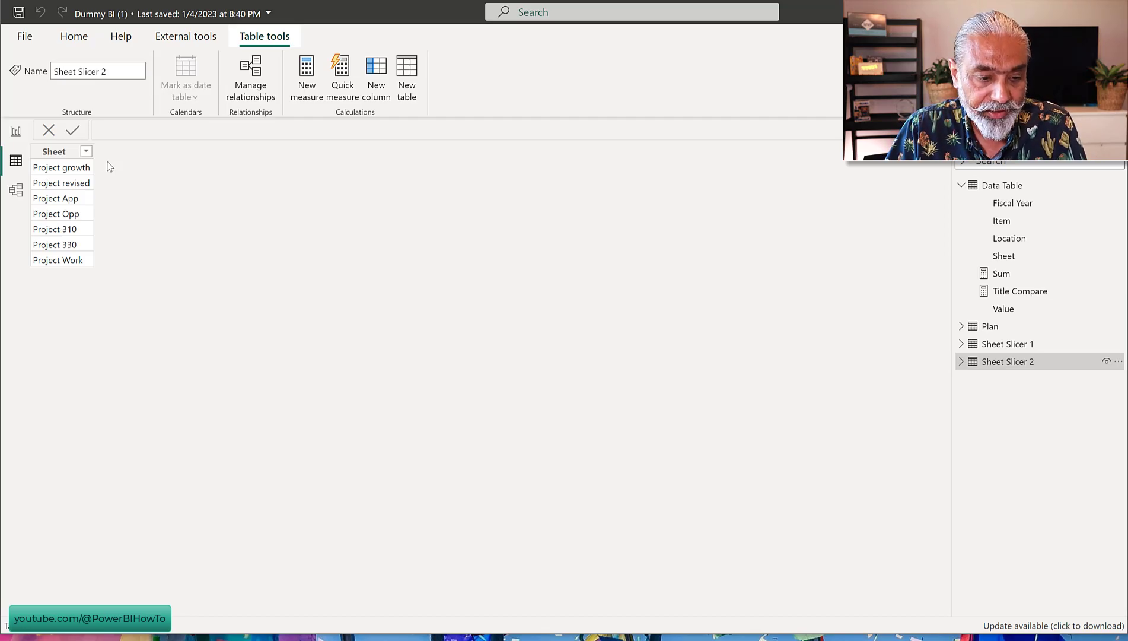
# Return to the report page and check which tables feed the two Sheet slicers and the Location column chart
pyautogui.click(16, 130)
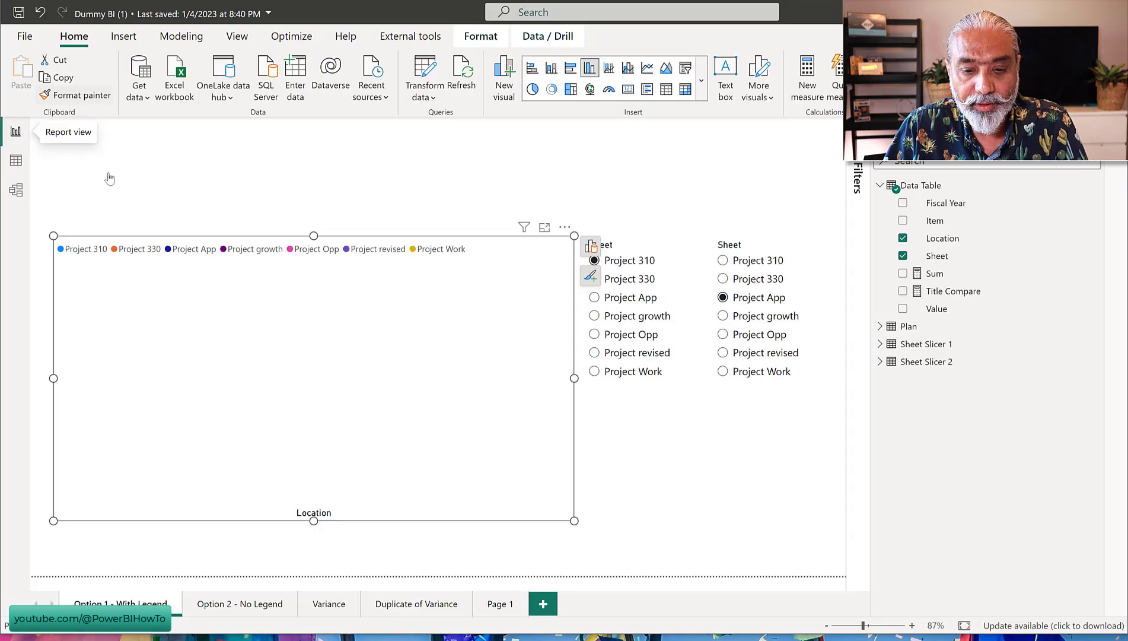
pyautogui.click(666, 463)
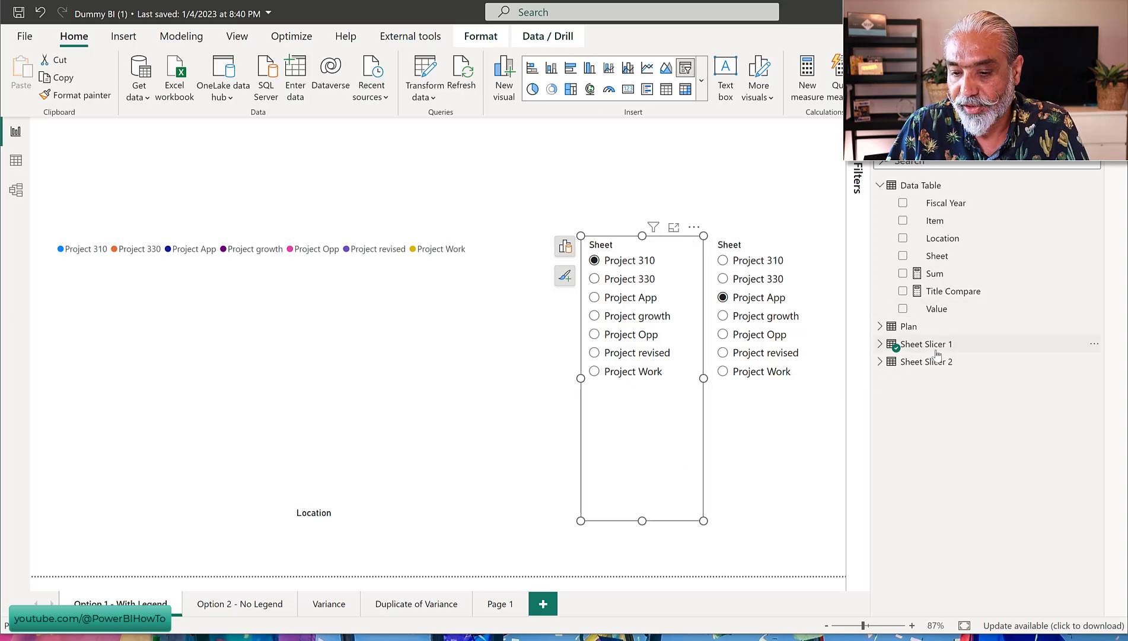
pyautogui.moveTo(936, 350)
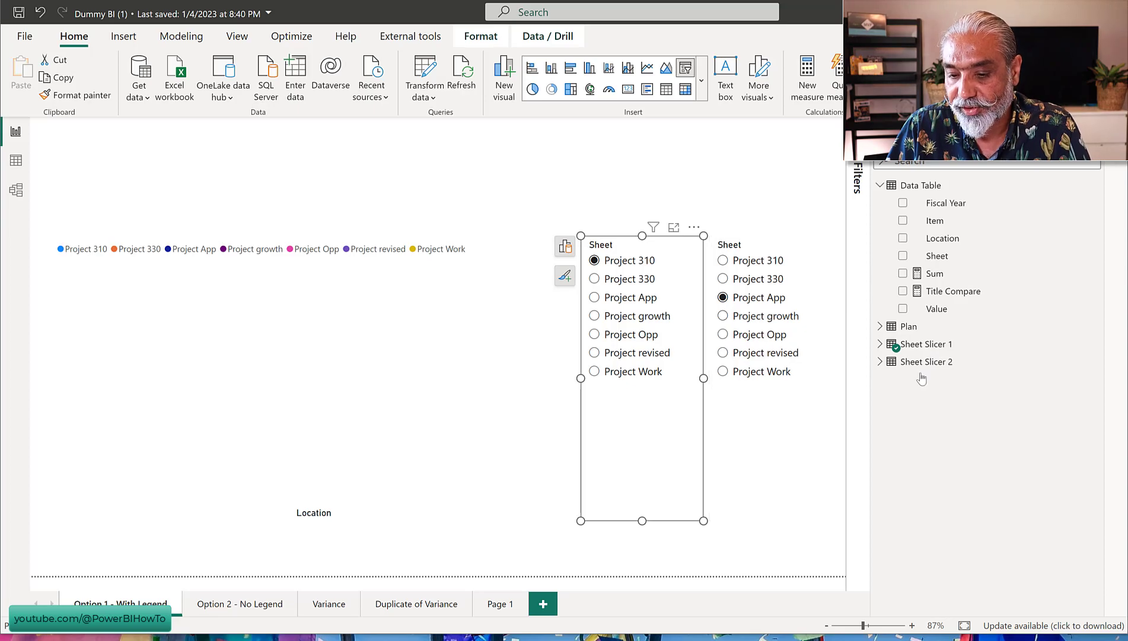
pyautogui.click(805, 496)
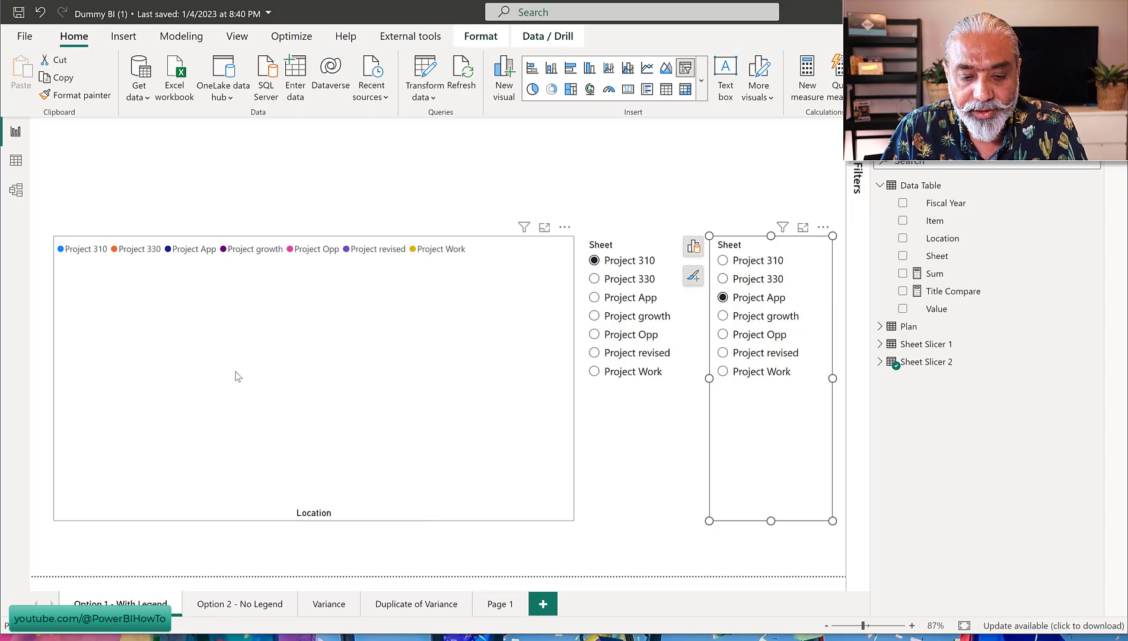
pyautogui.click(249, 364)
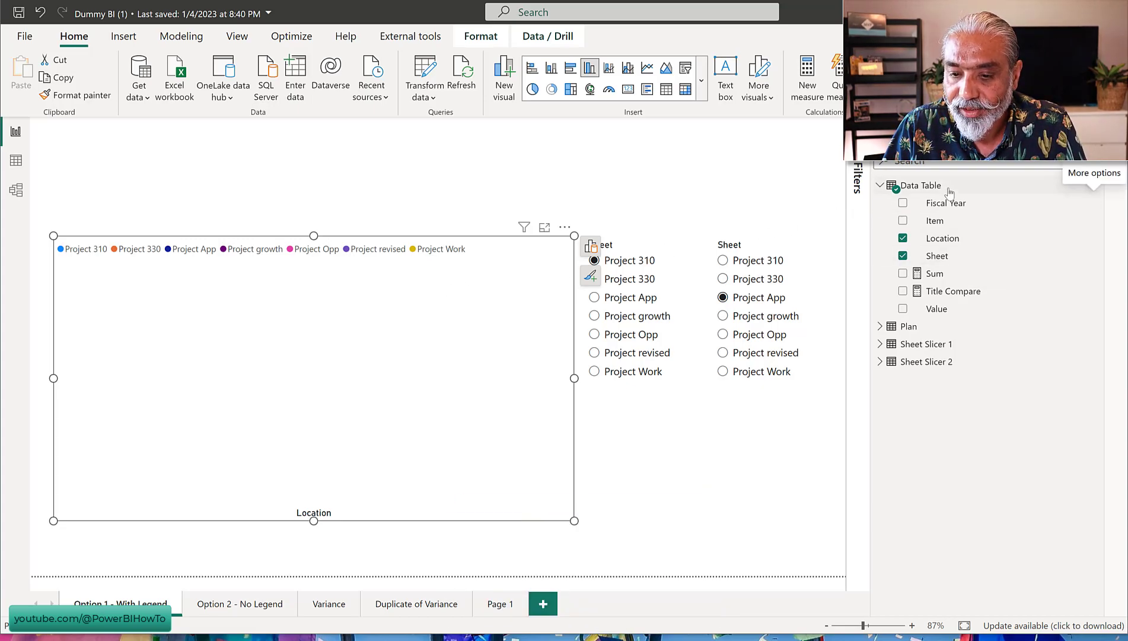
# Add a new measure named Sum Legend to Data Table
pyautogui.click(1066, 186)
pyautogui.rightClick(985, 191)
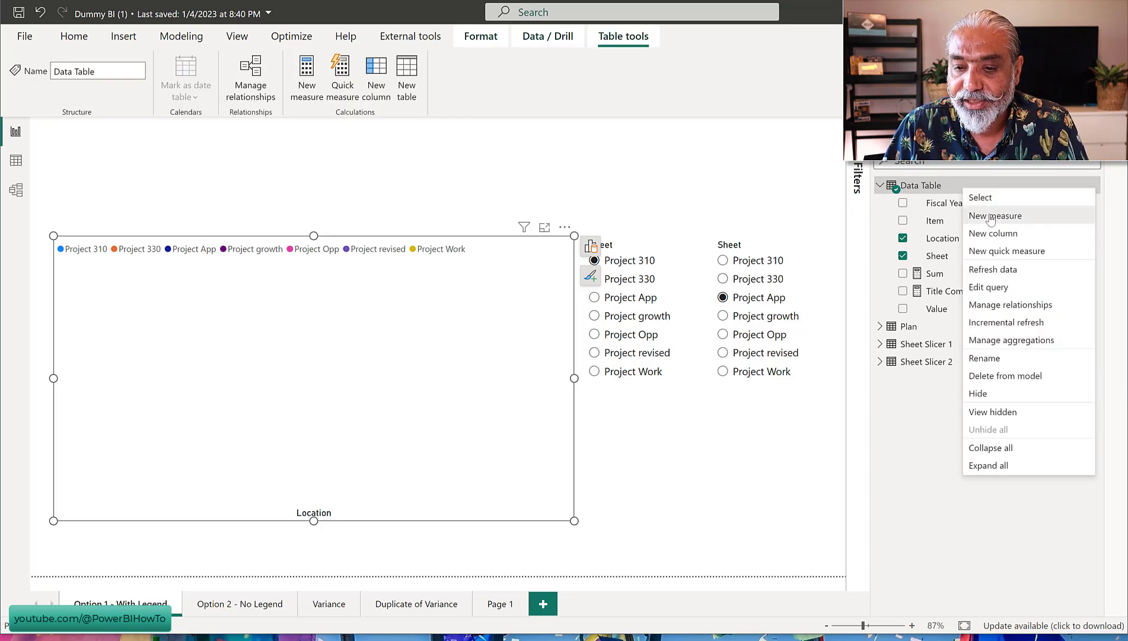
pyautogui.click(991, 216)
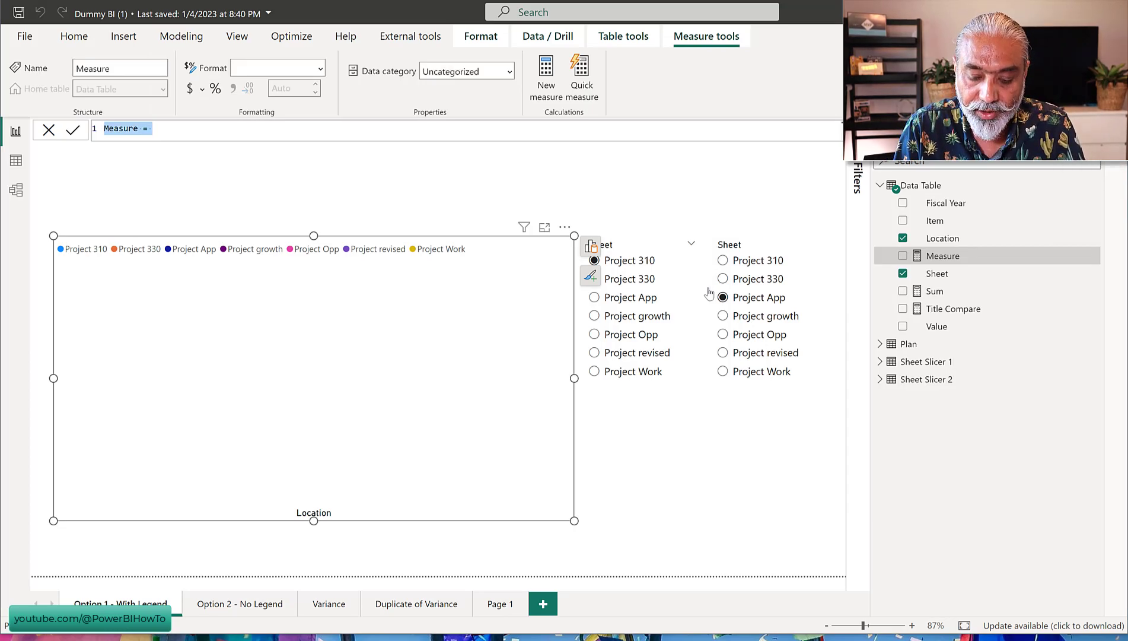
pyautogui.write('Su')
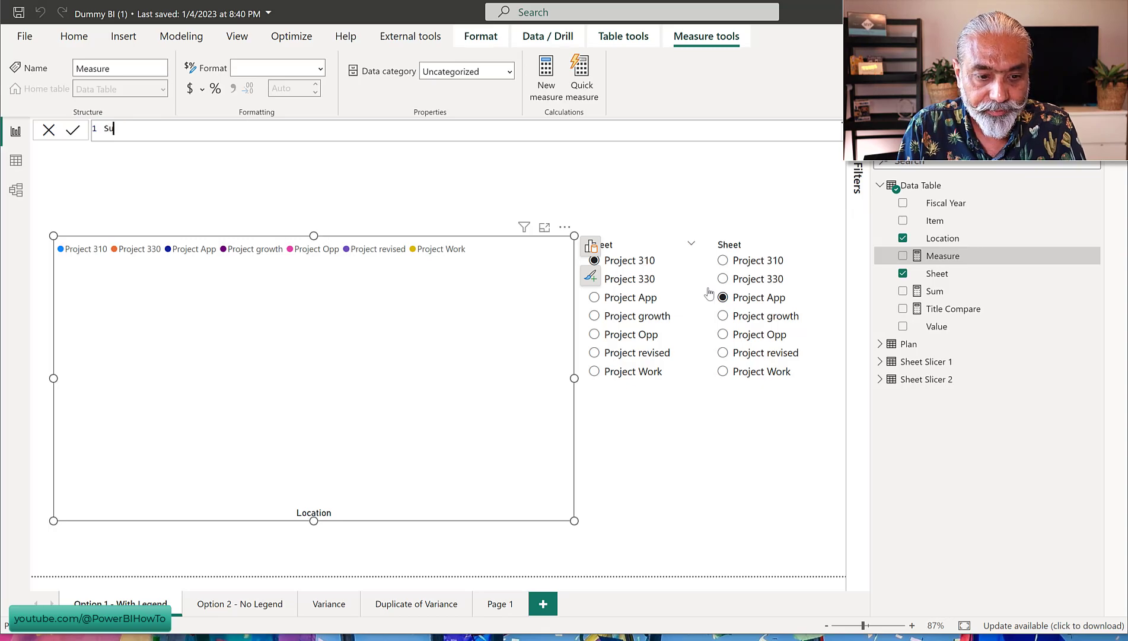
pyautogui.write('m Legend =')
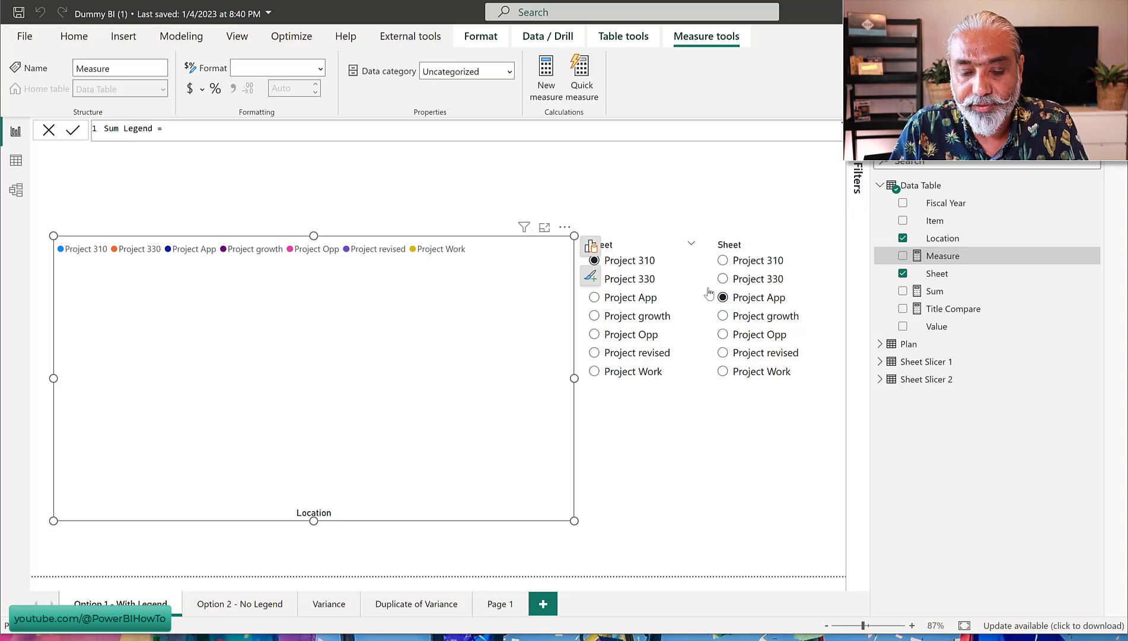
pyautogui.scroll(2, 352, 130)
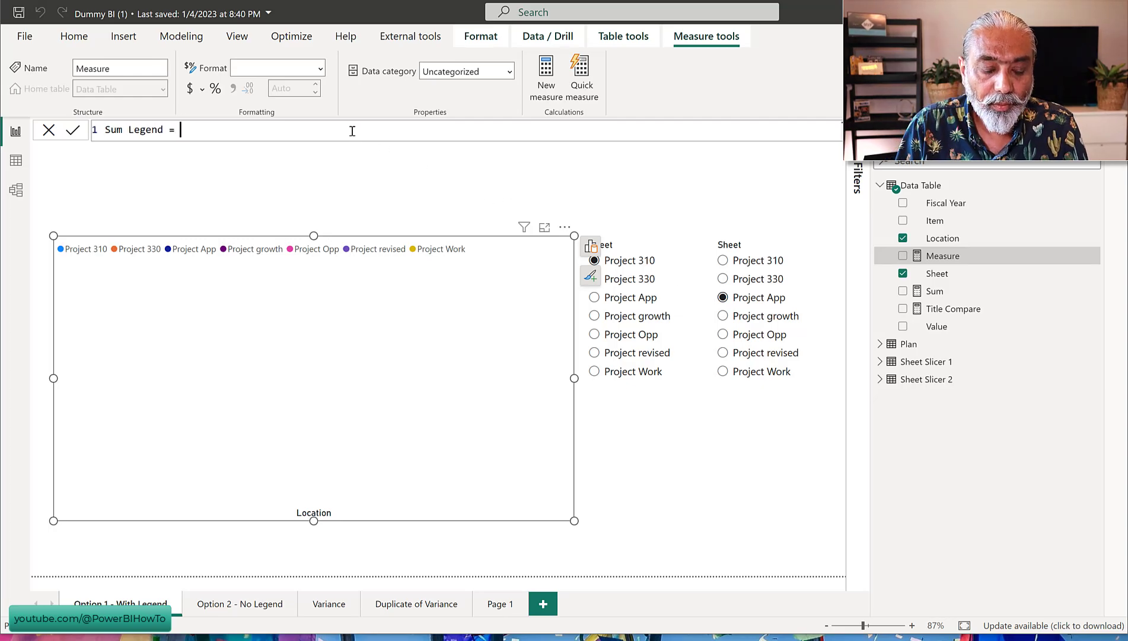
# Begin the Sum Legend formula with CALCULATE, using the [Sum] measure as its expression
pyautogui.hotkey('shift', 'Return')
pyautogui.write('calcula')
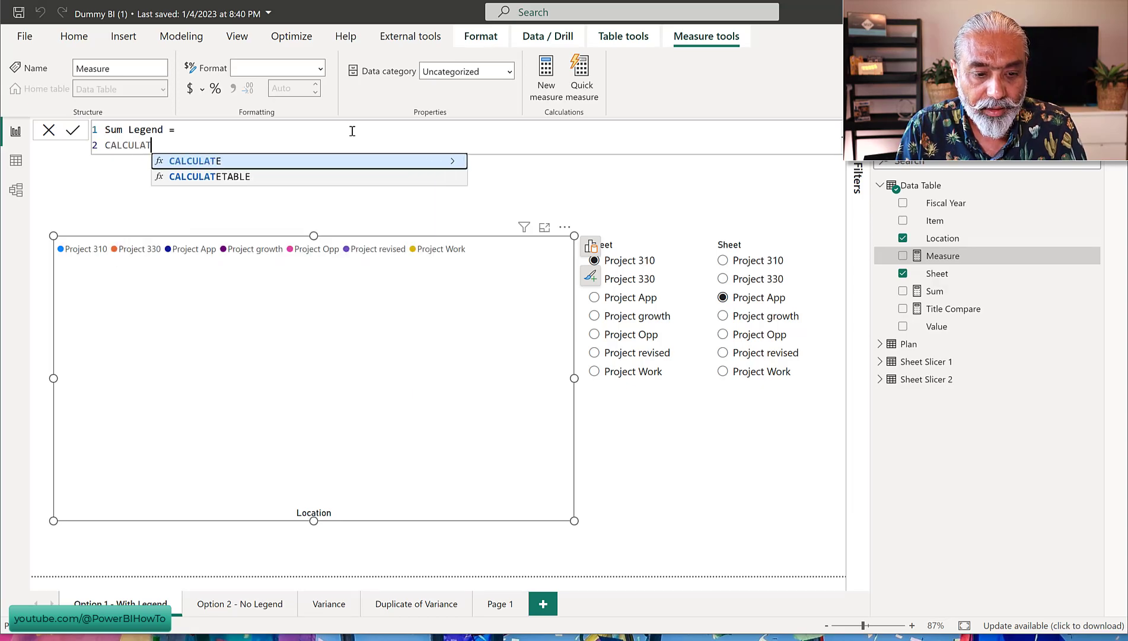
pyautogui.press('Tab')
pyautogui.hotkey('shift', 'Return')
pyautogui.write('[Sum')
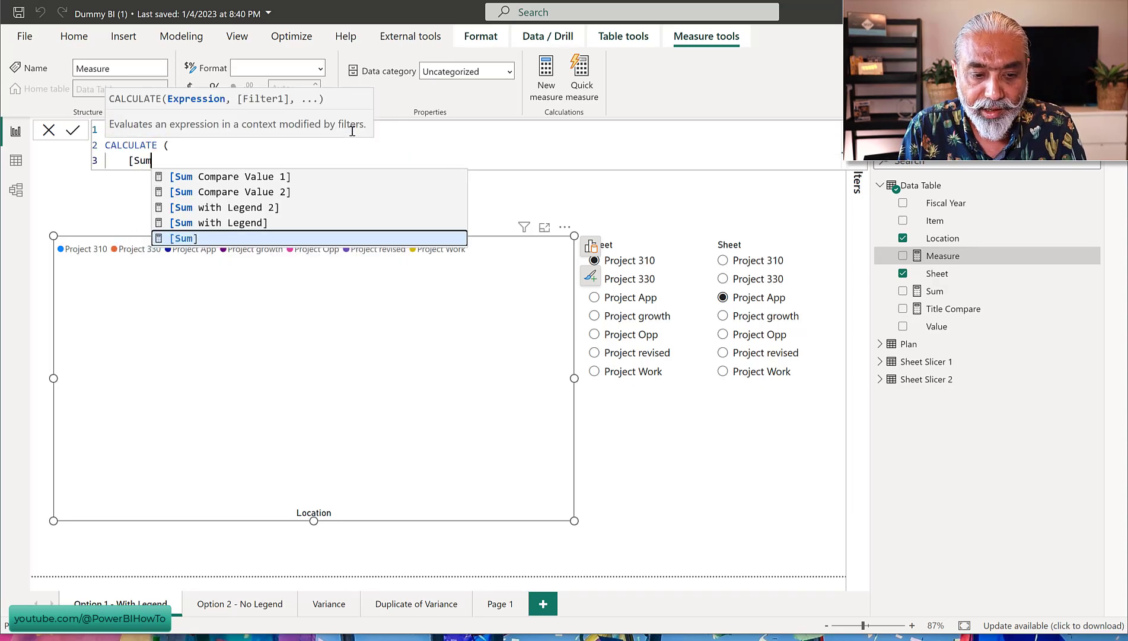
pyautogui.press('Tab')
pyautogui.write(',')
pyautogui.hotkey('shift', 'Return')
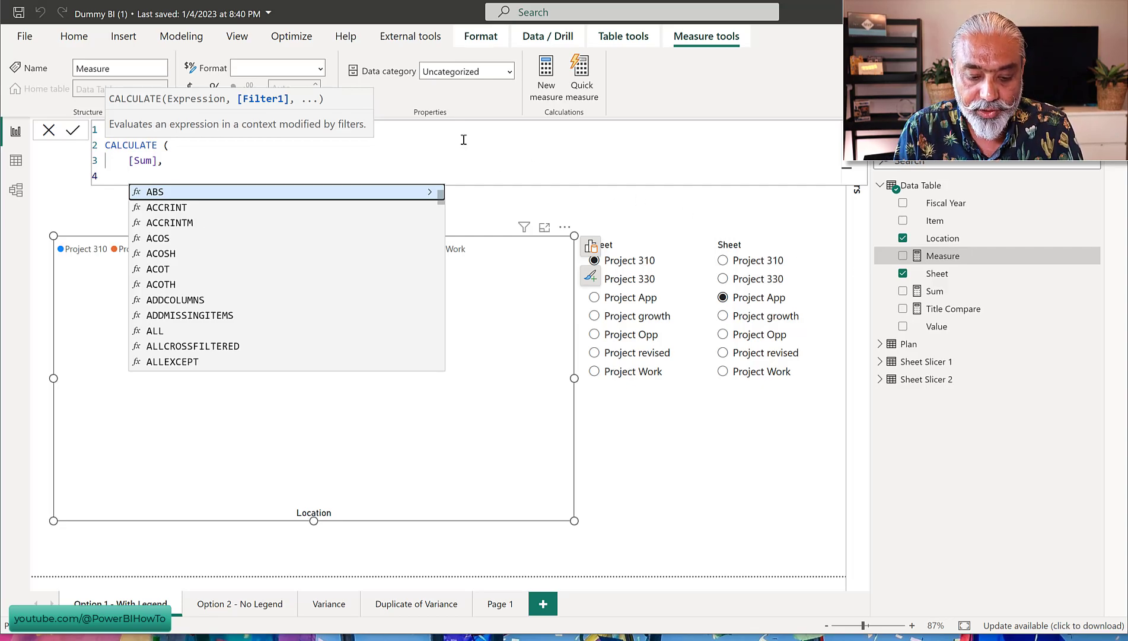
# Add a TREATAS filter that opens a braced table list with VALUES ( 'Sheet Slicer 1'[Sheet] ) as its first entry
pyautogui.write('TREATAS (')
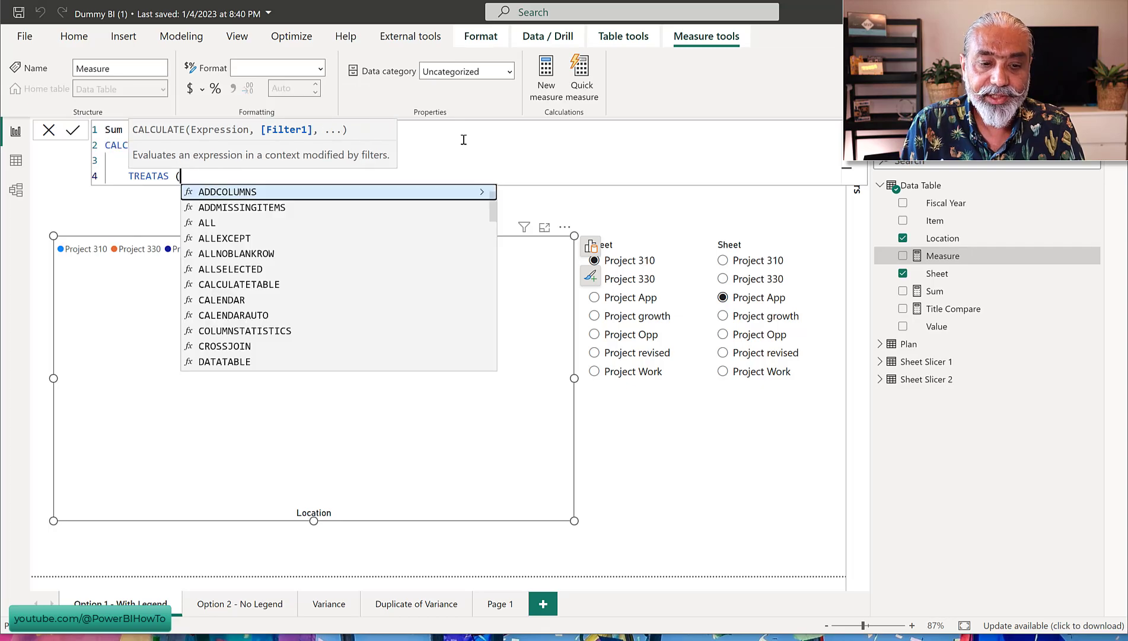
pyautogui.hotkey('shift', 'Return')
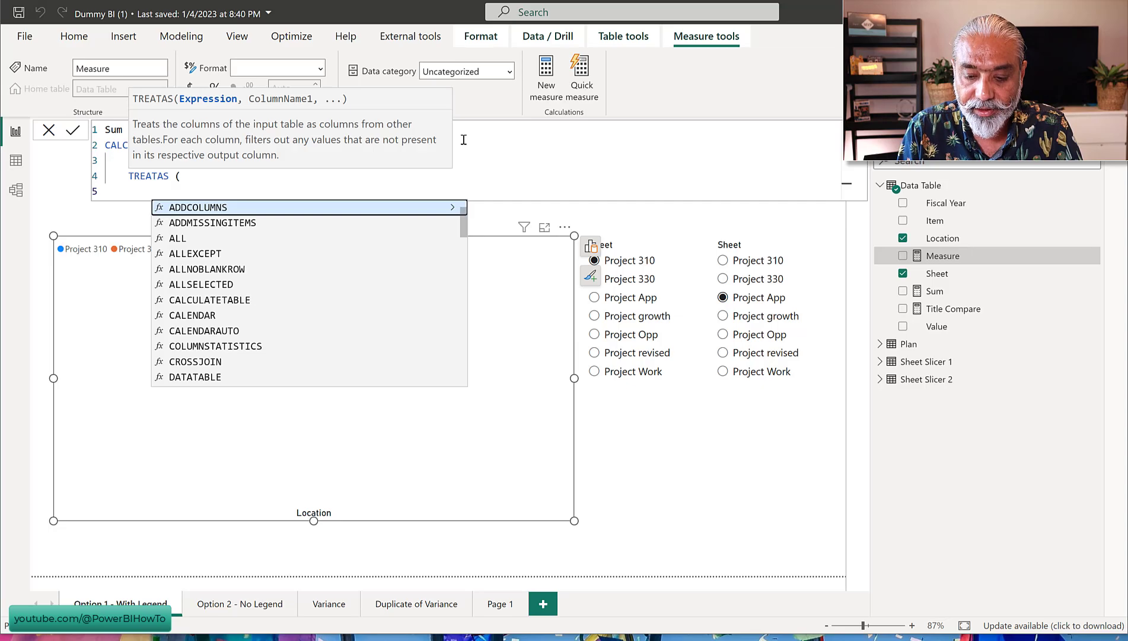
pyautogui.write('{')
pyautogui.hotkey('shift', 'Return')
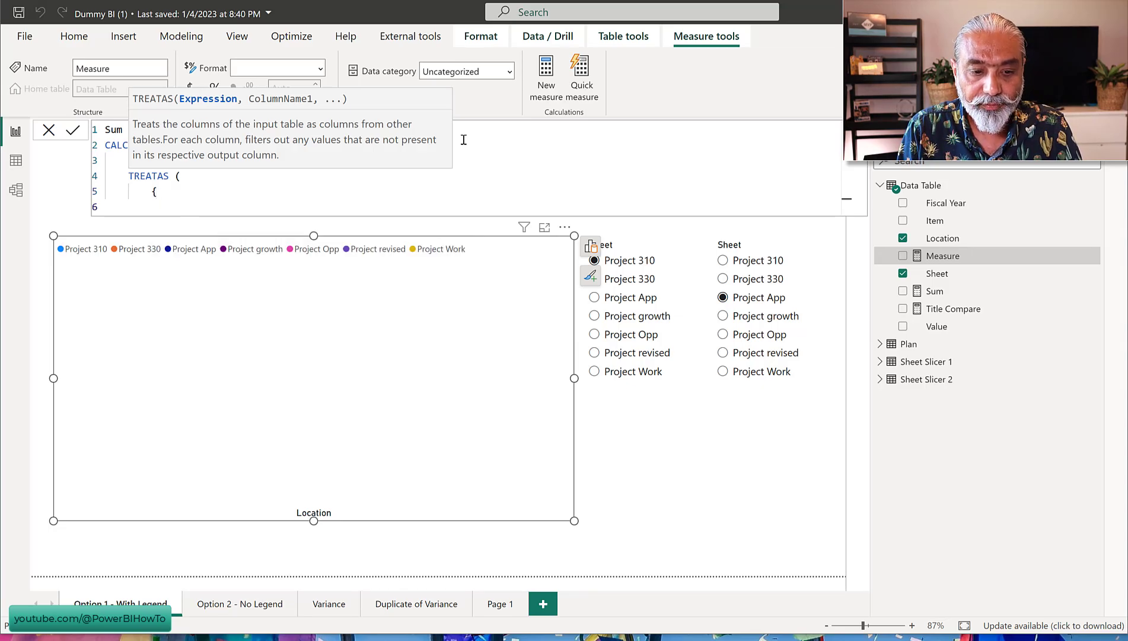
pyautogui.write('VALUES ')
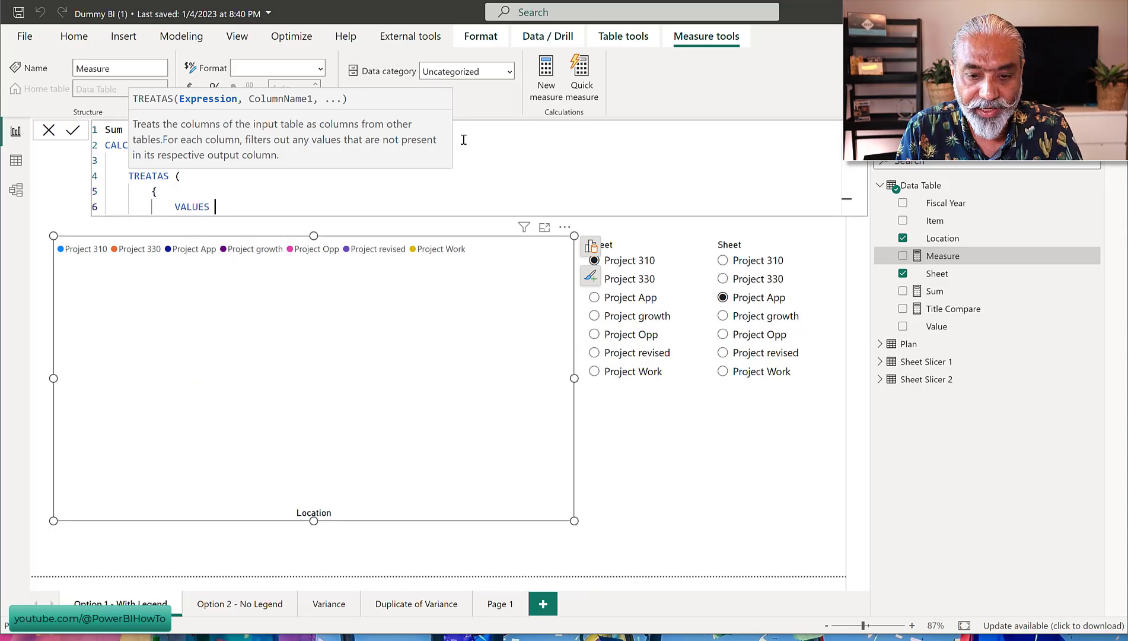
pyautogui.write('( Sh')
pyautogui.press('Down')
pyautogui.press('Tab')
pyautogui.write(')')
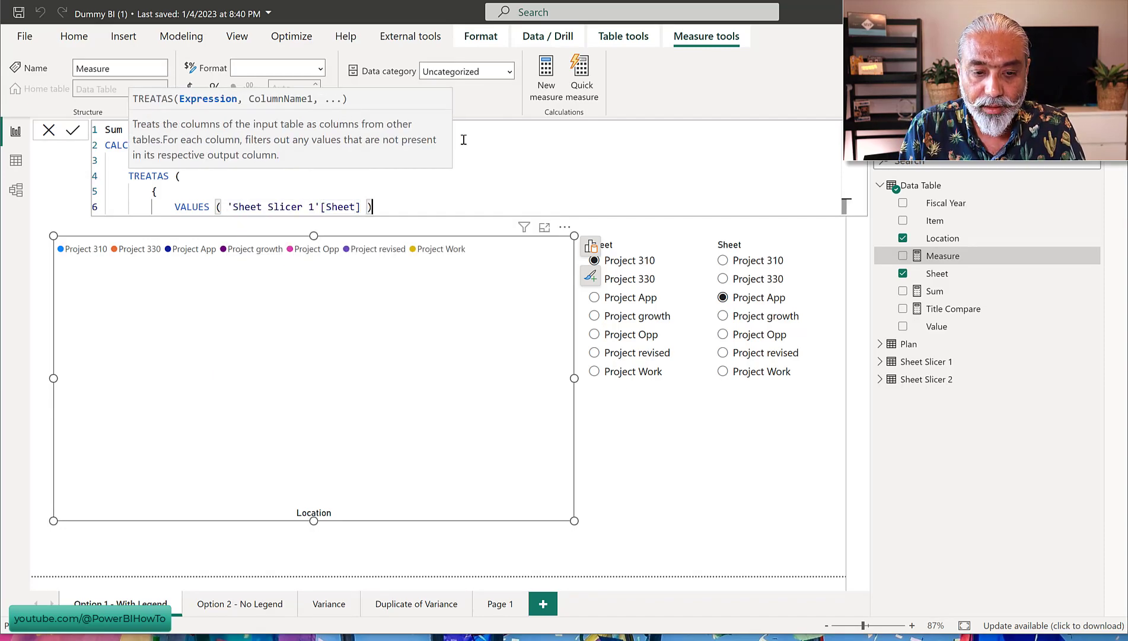
# Add VALUES over 'Sheet Slicer 2'[Sheet] as the second entry of the braced list
pyautogui.write(',')
pyautogui.hotkey('shift', 'Return')
pyautogui.write('V')
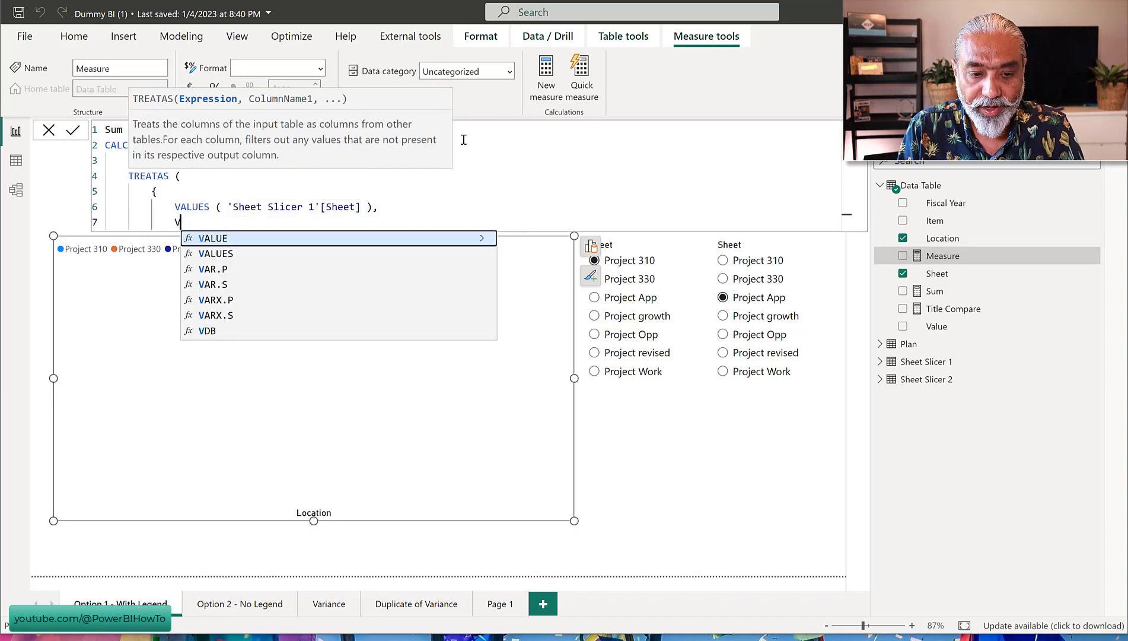
pyautogui.write("ALUES ( 'Shee")
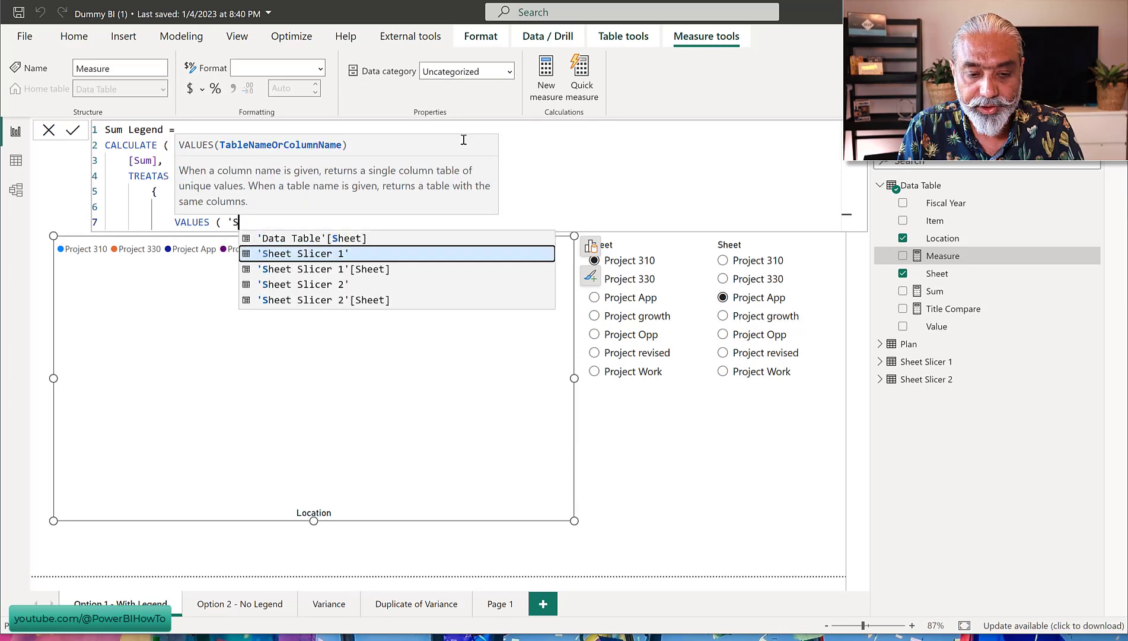
pyautogui.press('Down')
pyautogui.press('Down')
pyautogui.press('Down')
pyautogui.press('Tab')
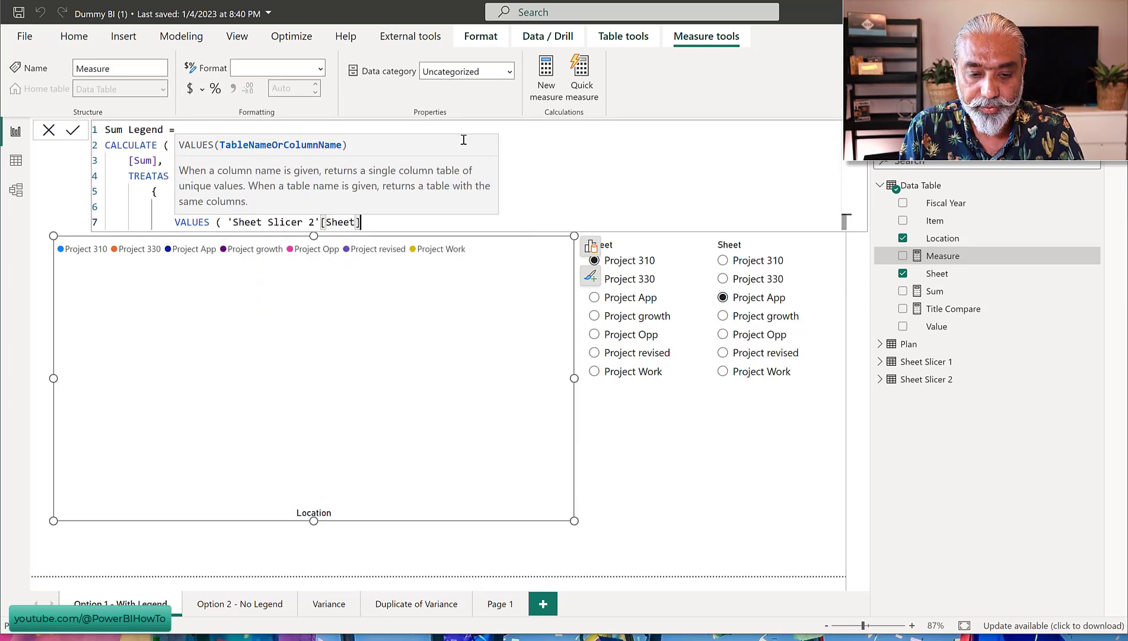
# Close the braced list of slicer values on its own line
pyautogui.hotkey('shift', 'Return')
pyautogui.write('}')
pyautogui.press('BackSpace')
pyautogui.press('BackSpace')
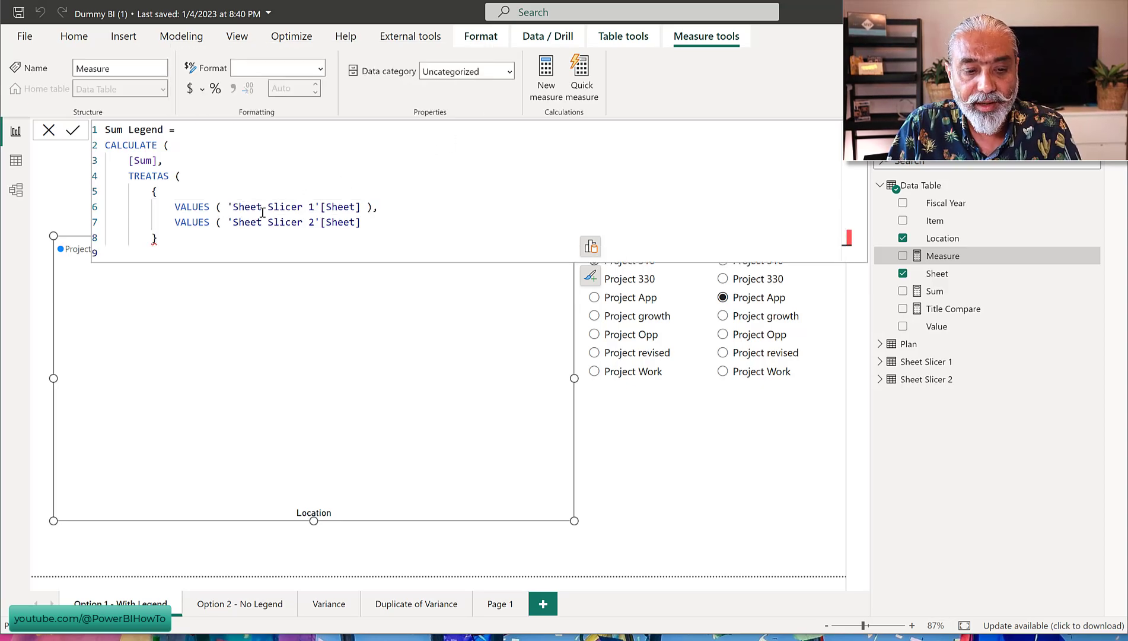
pyautogui.moveTo(175, 239); pyautogui.dragTo(113, 202)
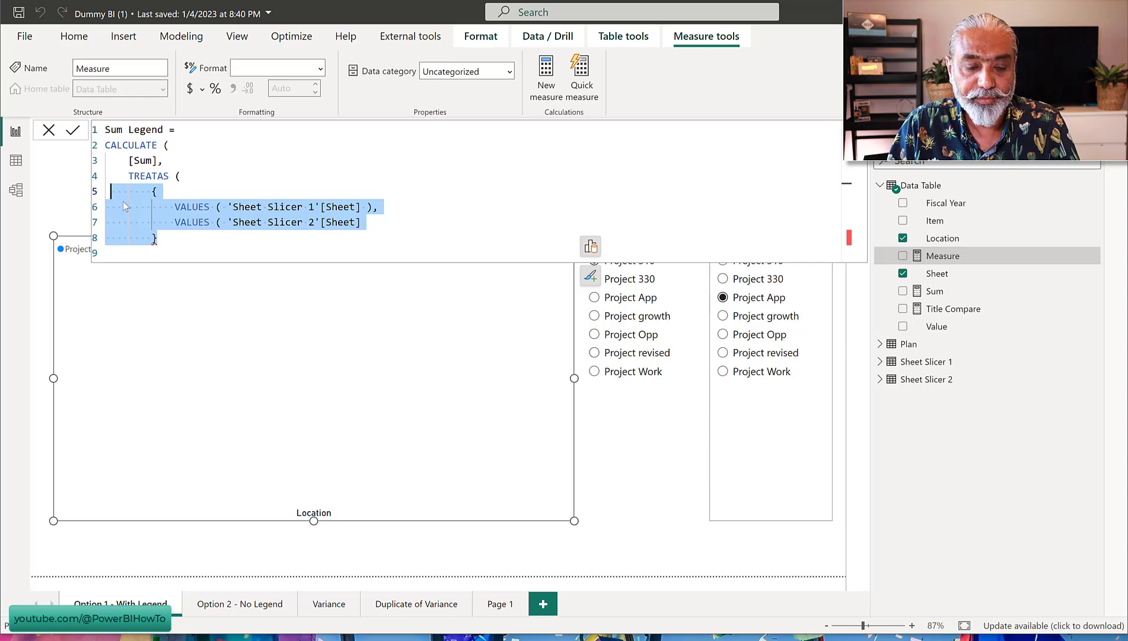
pyautogui.click(201, 242)
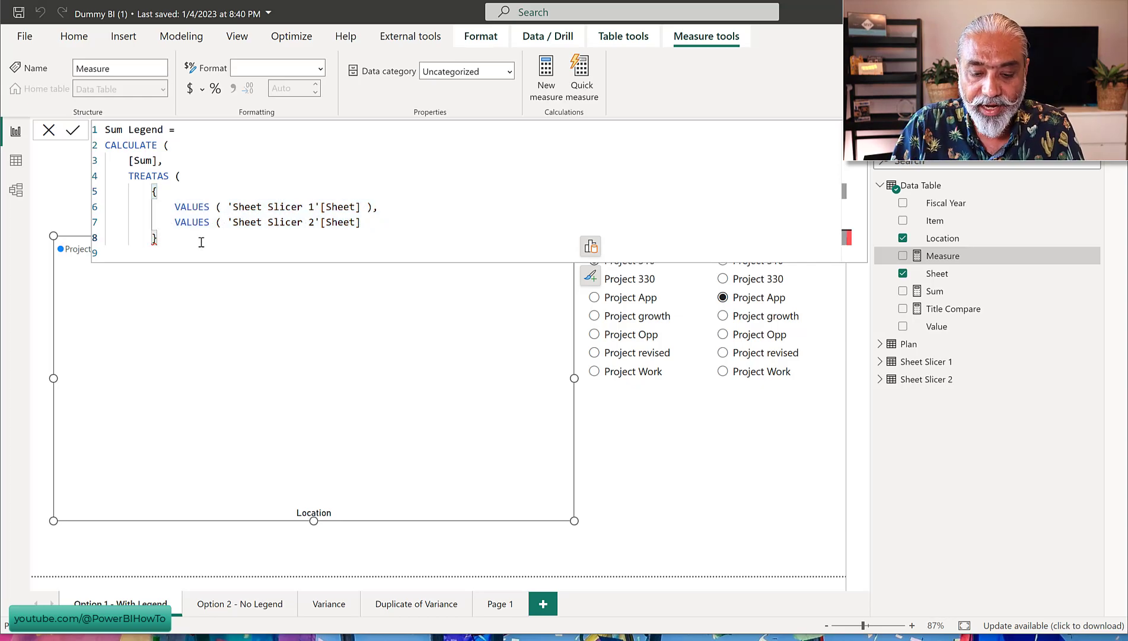
# Start the next TREATAS argument on a new line and add the missing closing parenthesis to the 'Sheet Slicer 2' VALUES call
pyautogui.write(',')
pyautogui.hotkey('shift', 'Return')
pyautogui.write('Data')
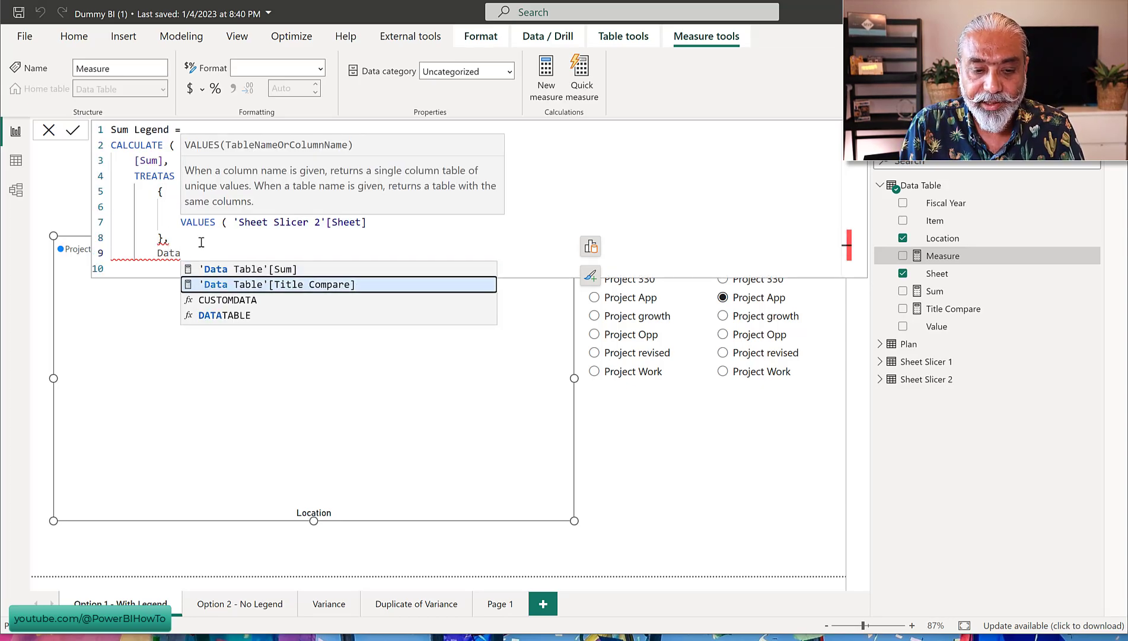
pyautogui.press('Down')
pyautogui.press('Up')
pyautogui.press('BackSpace')
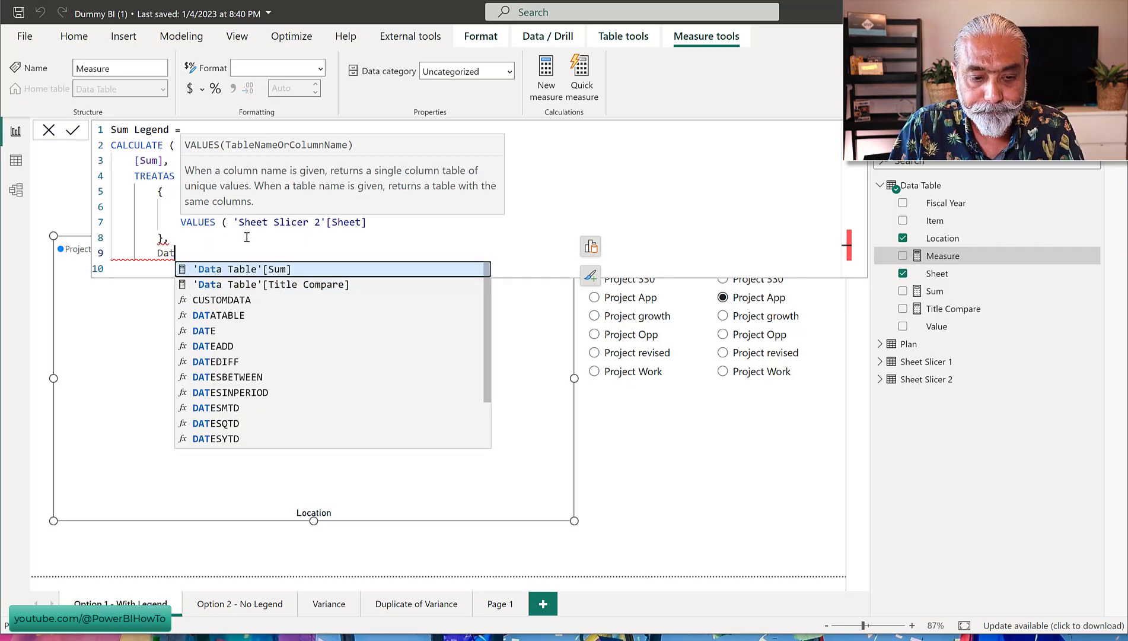
pyautogui.click(396, 220)
pyautogui.write(')')
pyautogui.press('Down')
pyautogui.press('Down')
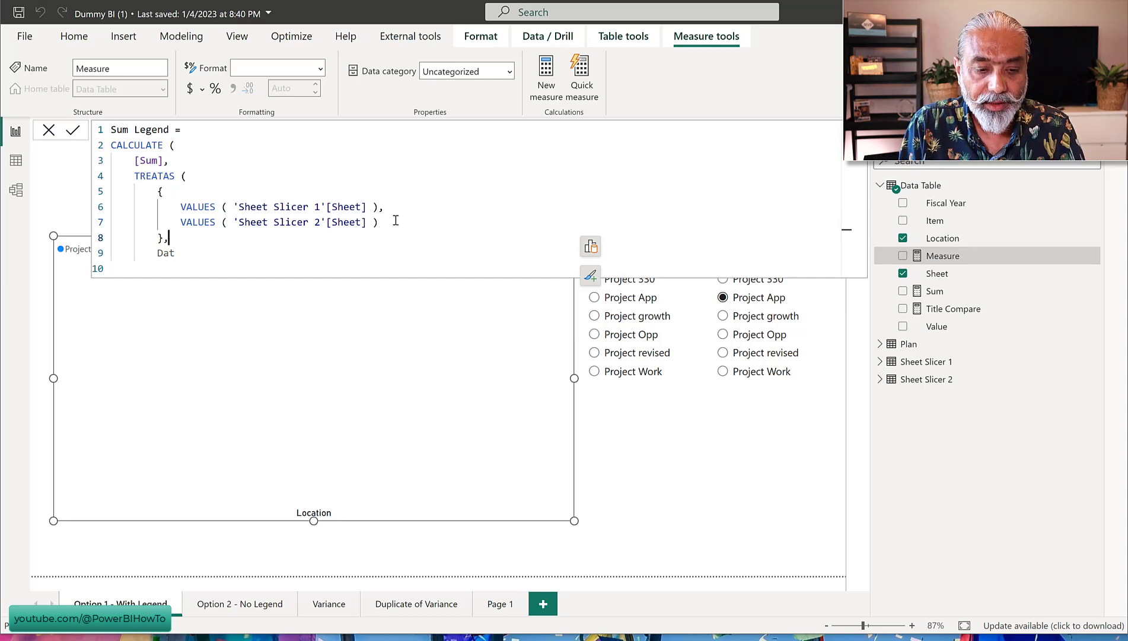
# Complete the TREATAS target column as 'Data Table'[Sheet]
pyautogui.write('a ta')
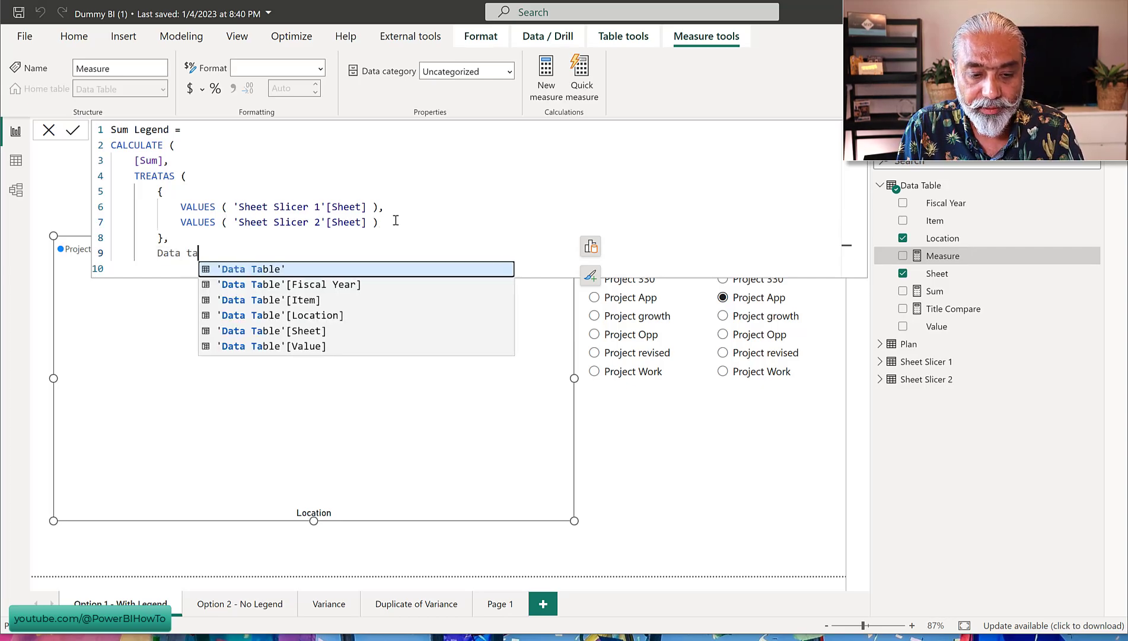
pyautogui.press('Down')
pyautogui.press('Down')
pyautogui.press('Down')
pyautogui.press('Down')
pyautogui.press('Tab')
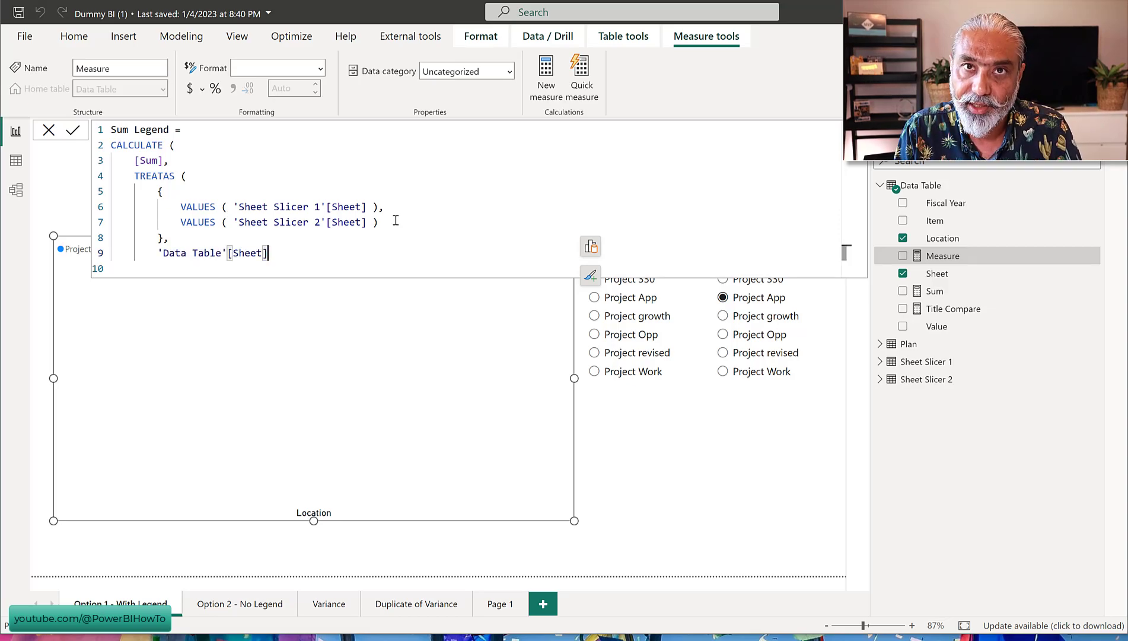
# Close the TREATAS and CALCULATE calls on separate lines and commit the Sum Legend measure
pyautogui.press('Return')
pyautogui.press('BackSpace')
pyautogui.write(')')
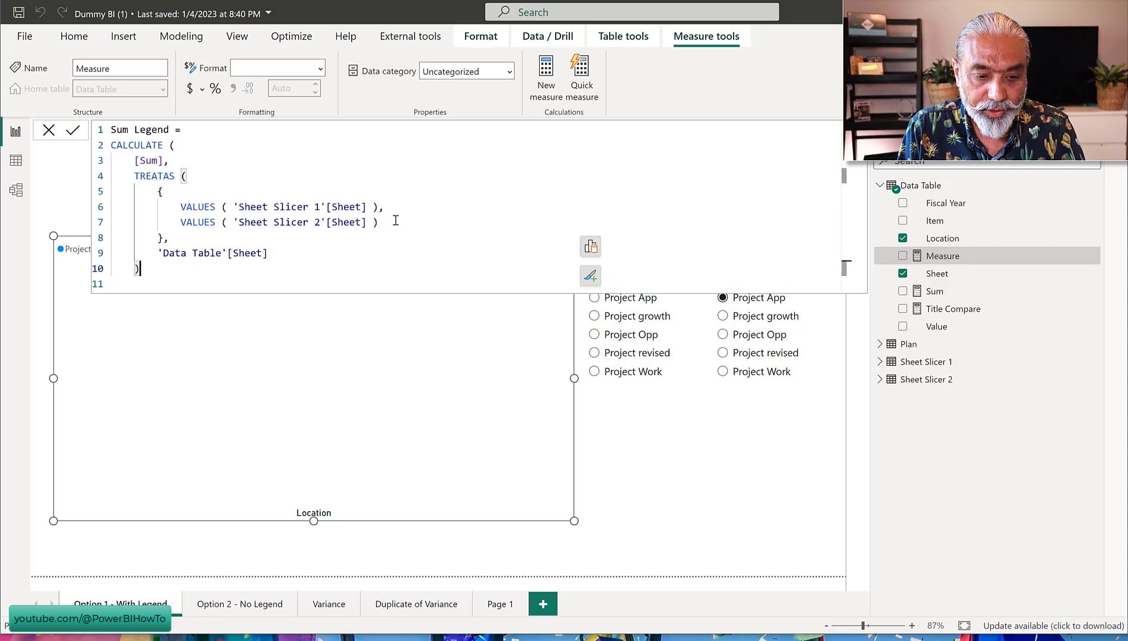
pyautogui.press('Return')
pyautogui.press('BackSpace')
pyautogui.write(')')
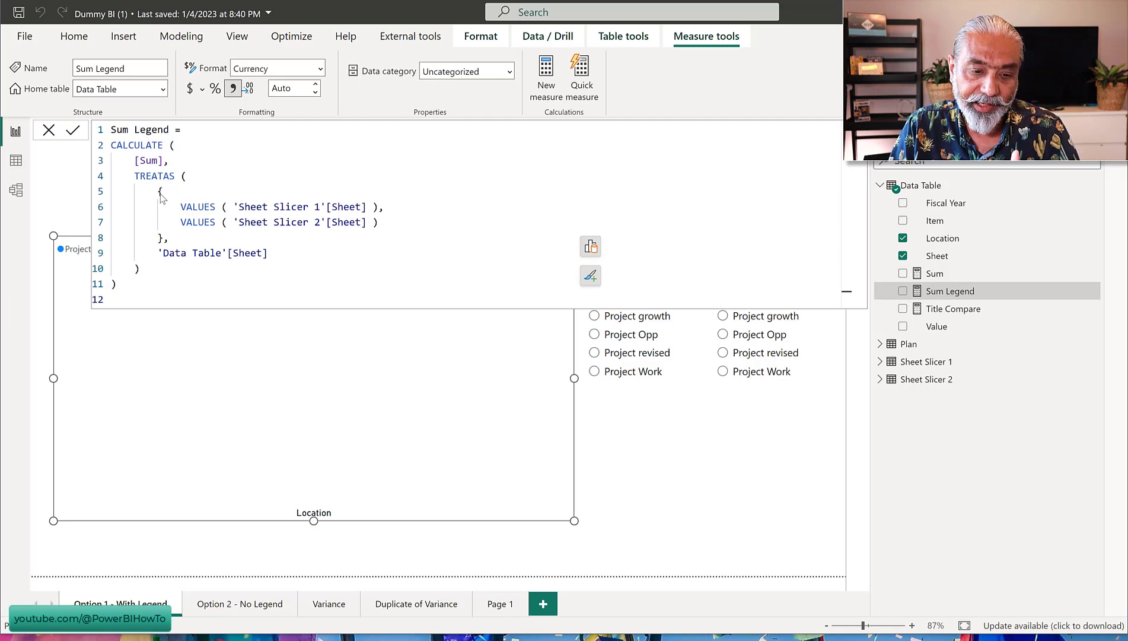
# Add the Sum Legend measure to the Location chart as its plotted value
pyautogui.moveTo(167, 191); pyautogui.dragTo(409, 224)
pyautogui.moveTo(180, 256); pyautogui.dragTo(245, 255)
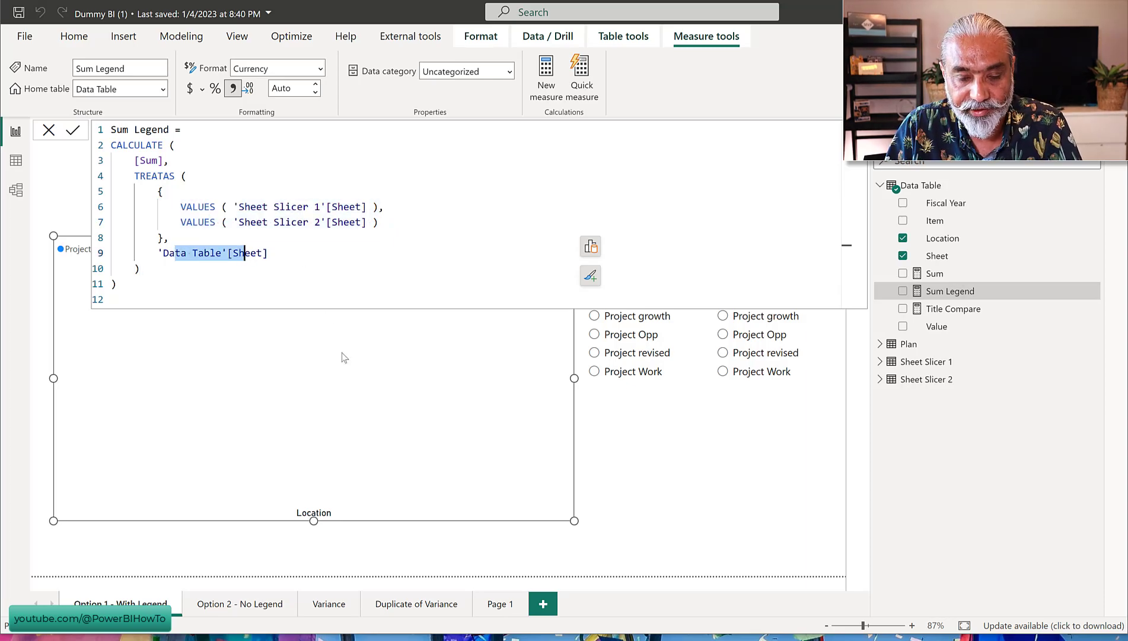
pyautogui.click(365, 415)
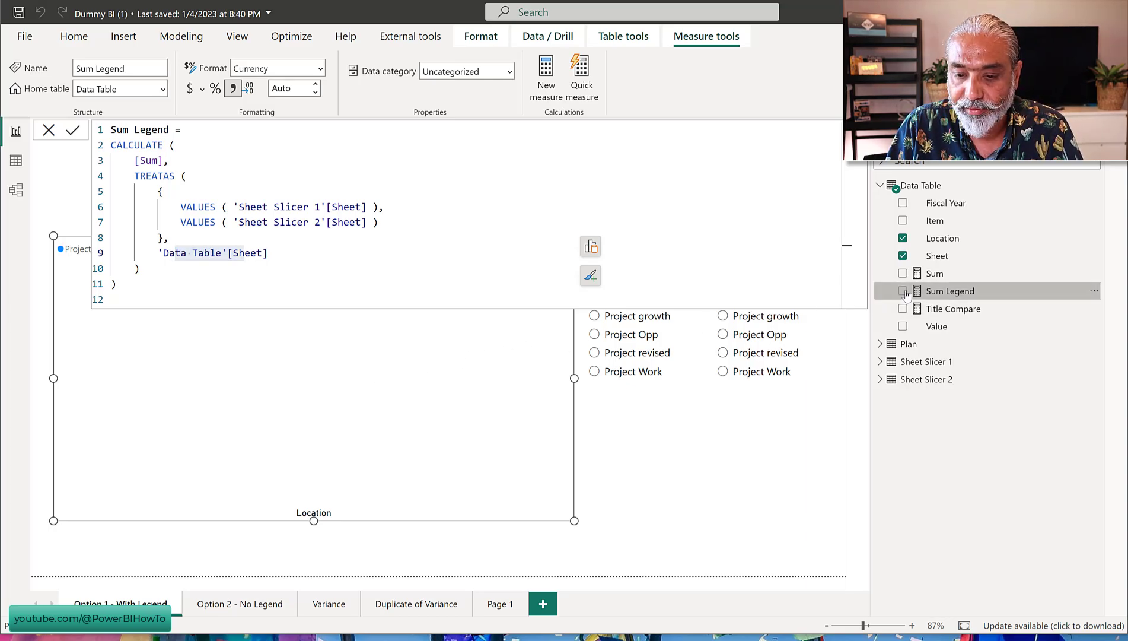
pyautogui.click(904, 291)
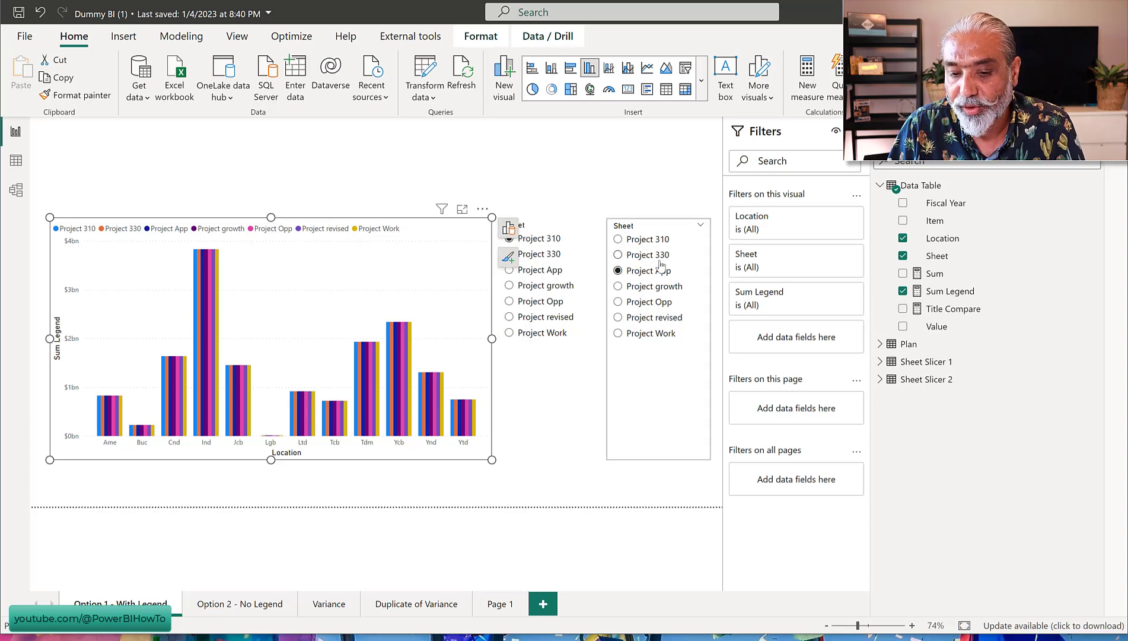
# Insert an opening KEEPFILTERS call on a new line before TREATAS in the Sum Legend measure
pyautogui.click(962, 297)
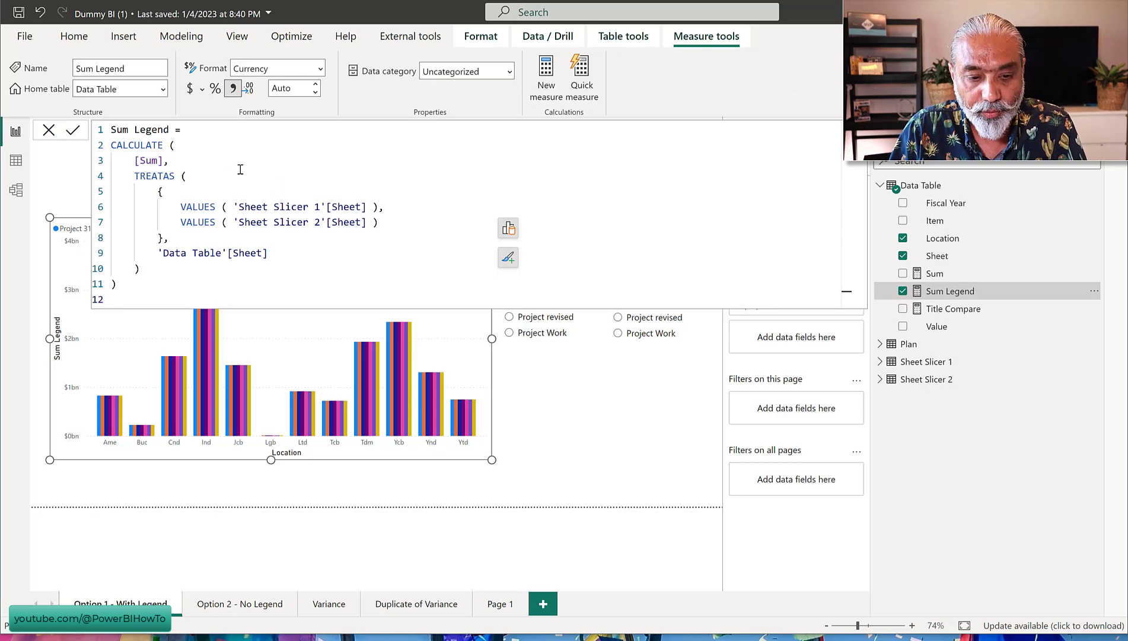
pyautogui.click(212, 159)
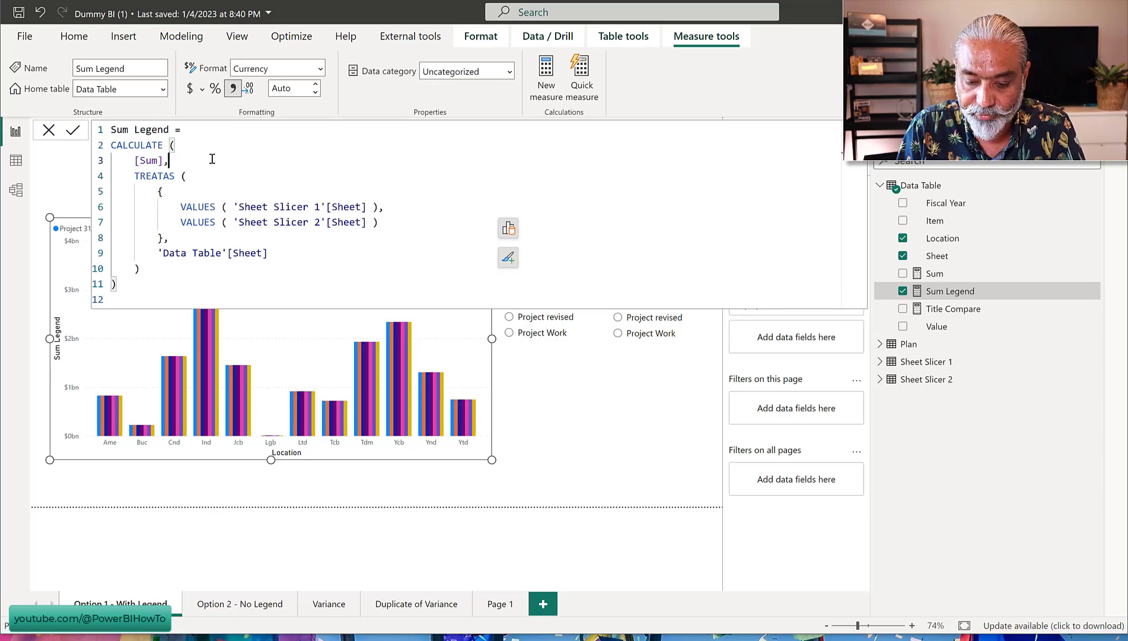
pyautogui.press('Return')
pyautogui.write('KEEPFIL')
pyautogui.press('Tab')
pyautogui.write('(')
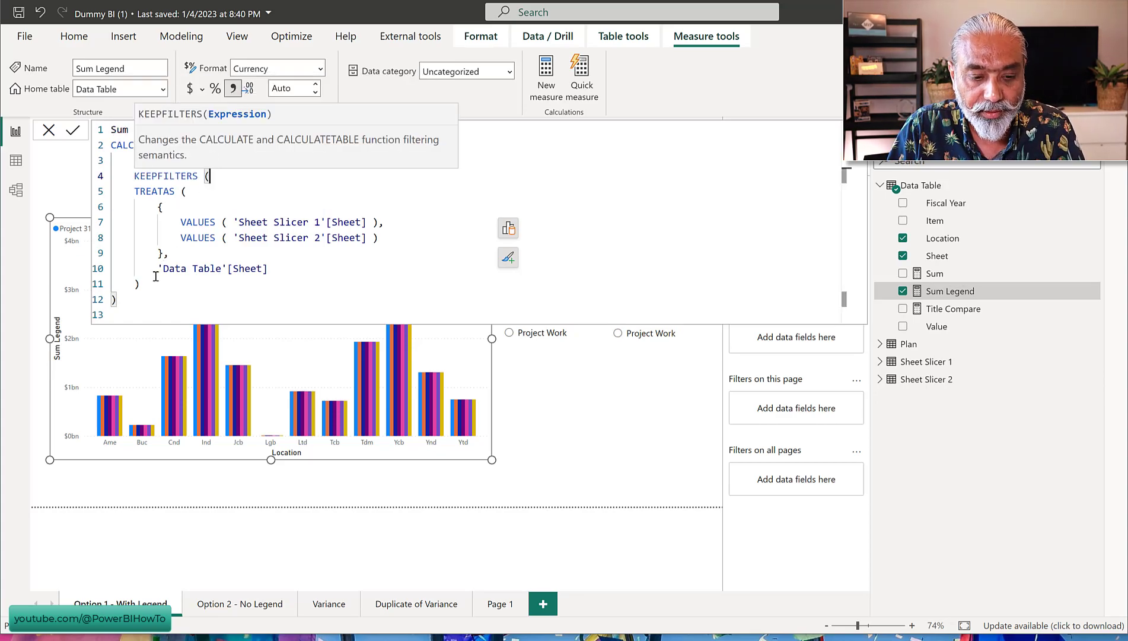
# Close the KEEPFILTERS call on its own line, indent the TREATAS block inside it, and commit the Sum Legend measure
pyautogui.click(270, 268)
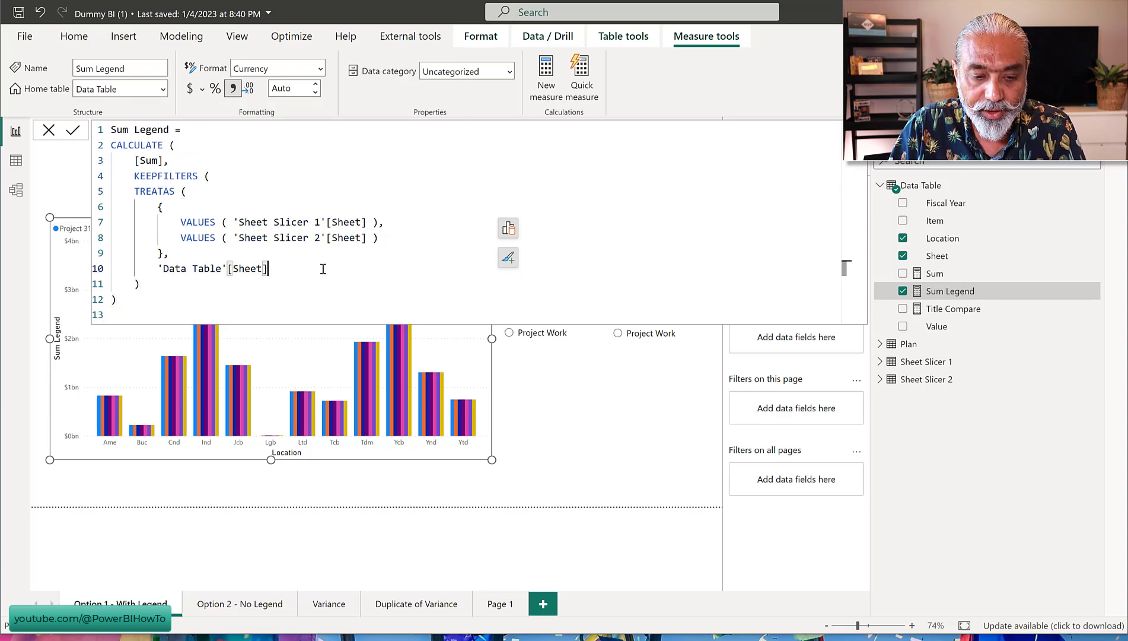
pyautogui.click(270, 286)
pyautogui.press('Return')
pyautogui.write(')')
pyautogui.moveTo(142, 285); pyautogui.dragTo(99, 200)
pyautogui.press('Tab')
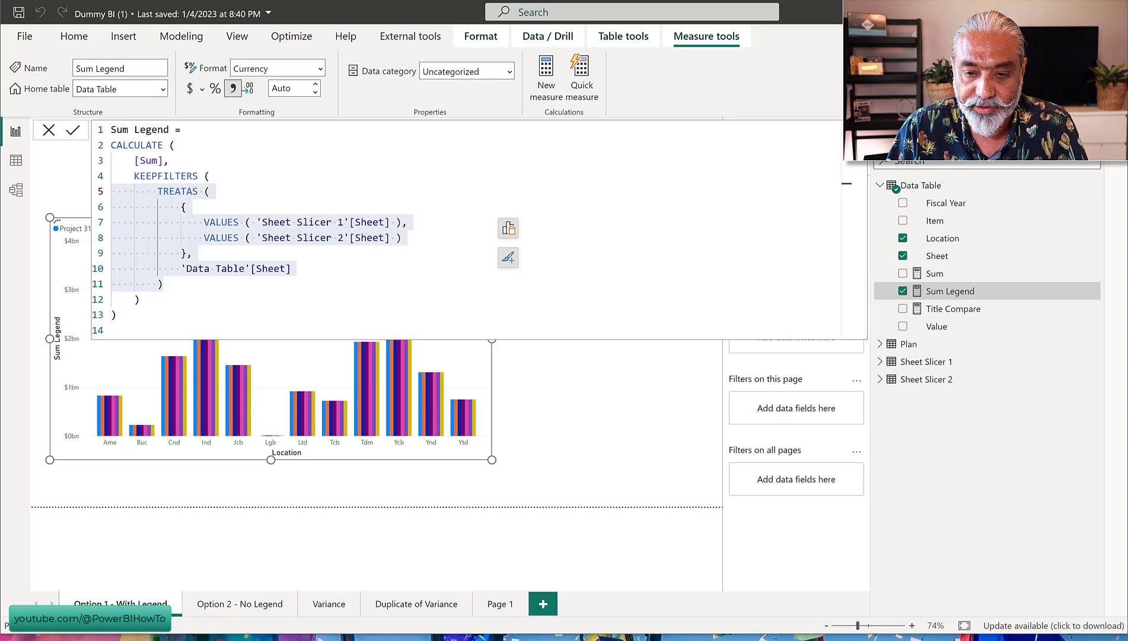
pyautogui.click(856, 131)
pyautogui.click(842, 132)
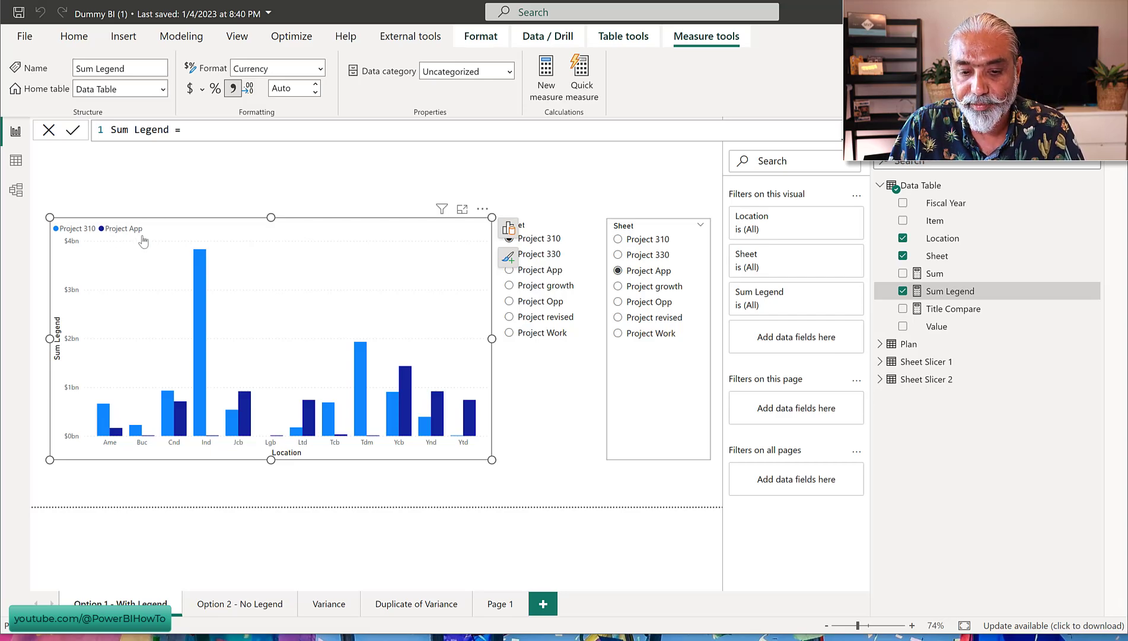
# Test the second Sheet slicer with Project revised, and end with Project 310 selected
pyautogui.click(663, 320)
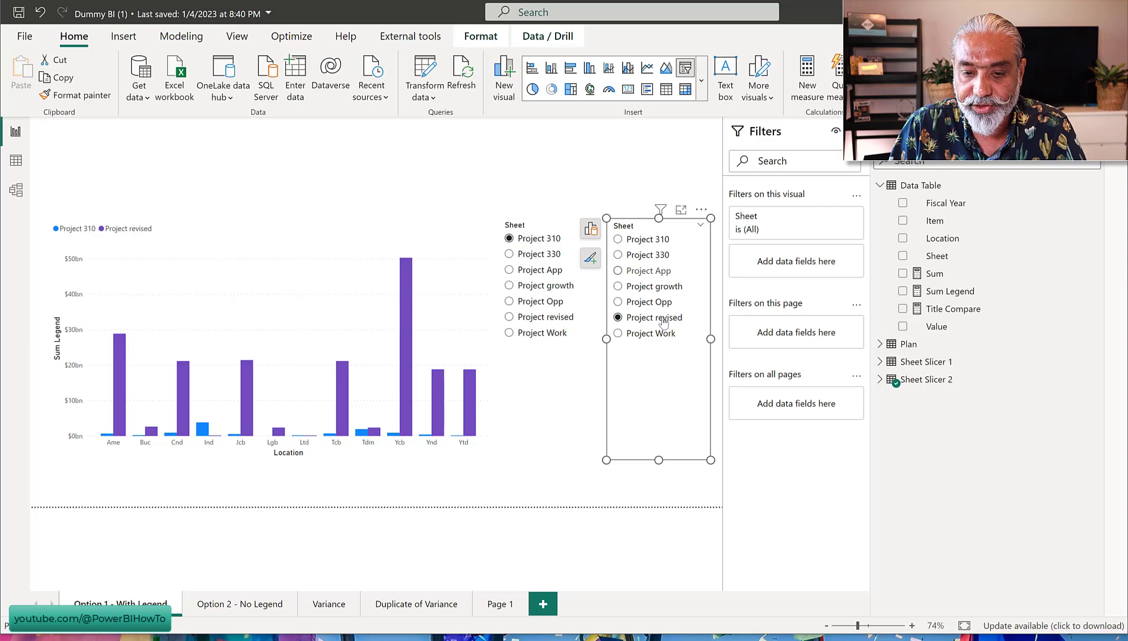
pyautogui.click(634, 242)
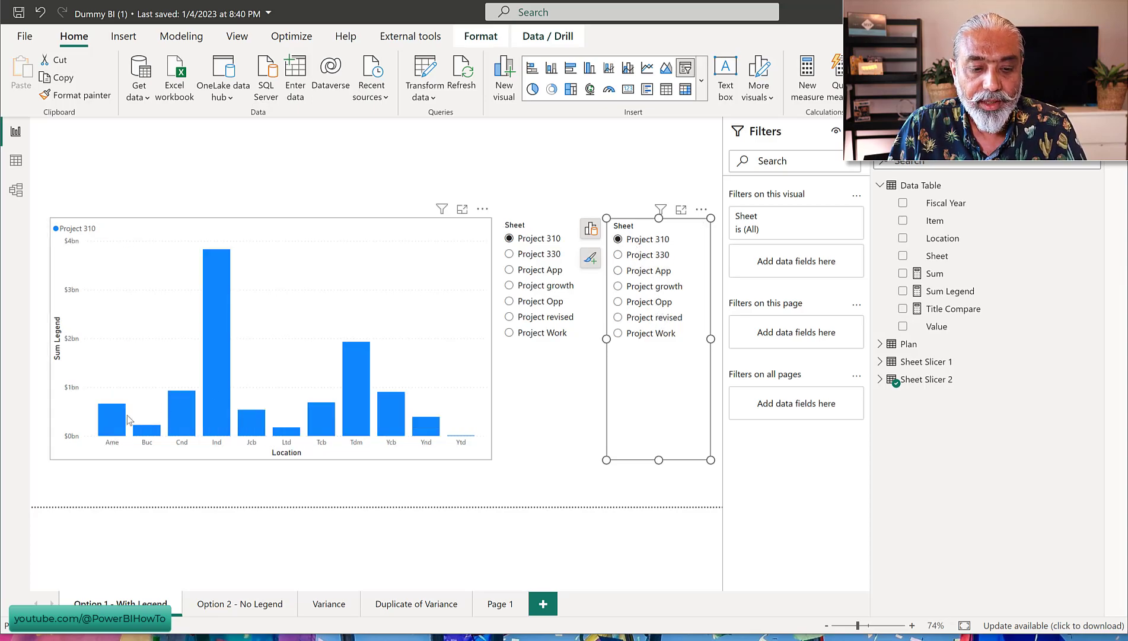
pyautogui.moveTo(126, 419)
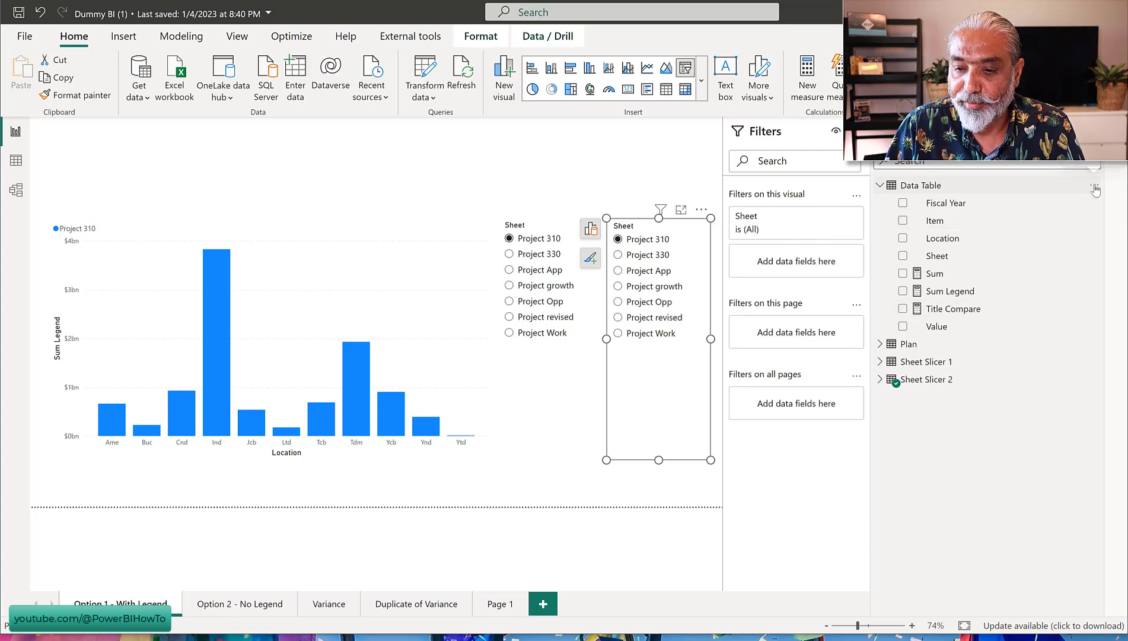
# Create a new measure in the Data Table named Sum Slicer 1
pyautogui.click(1094, 188)
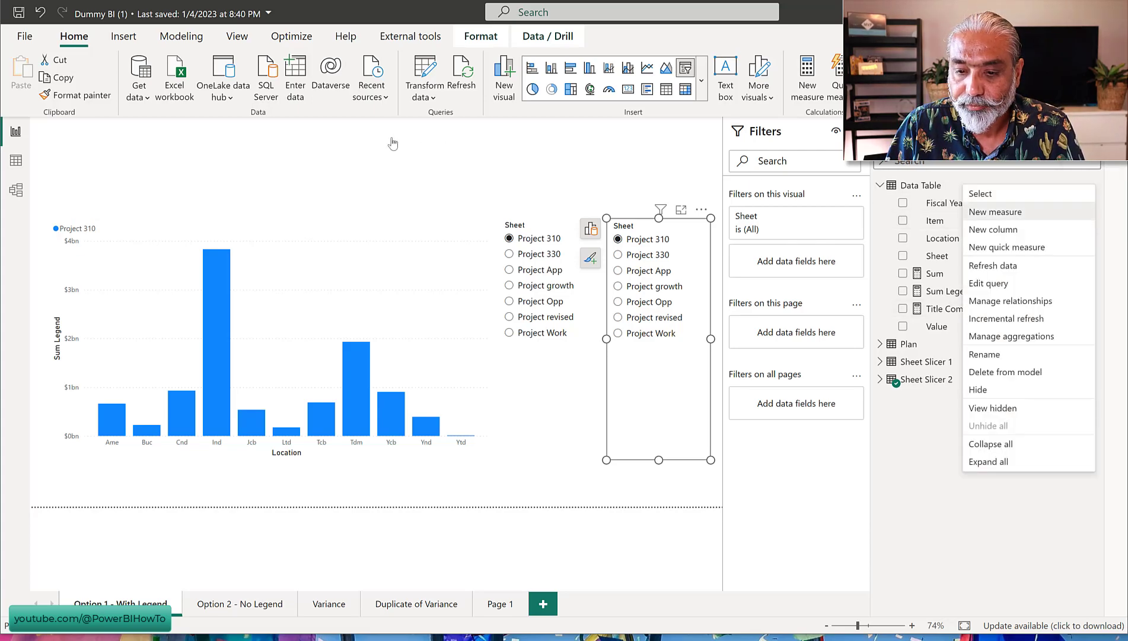
pyautogui.press('Return')
pyautogui.hotkey('ctrl', 'a')
pyautogui.write('Sum Slicer 1 =')
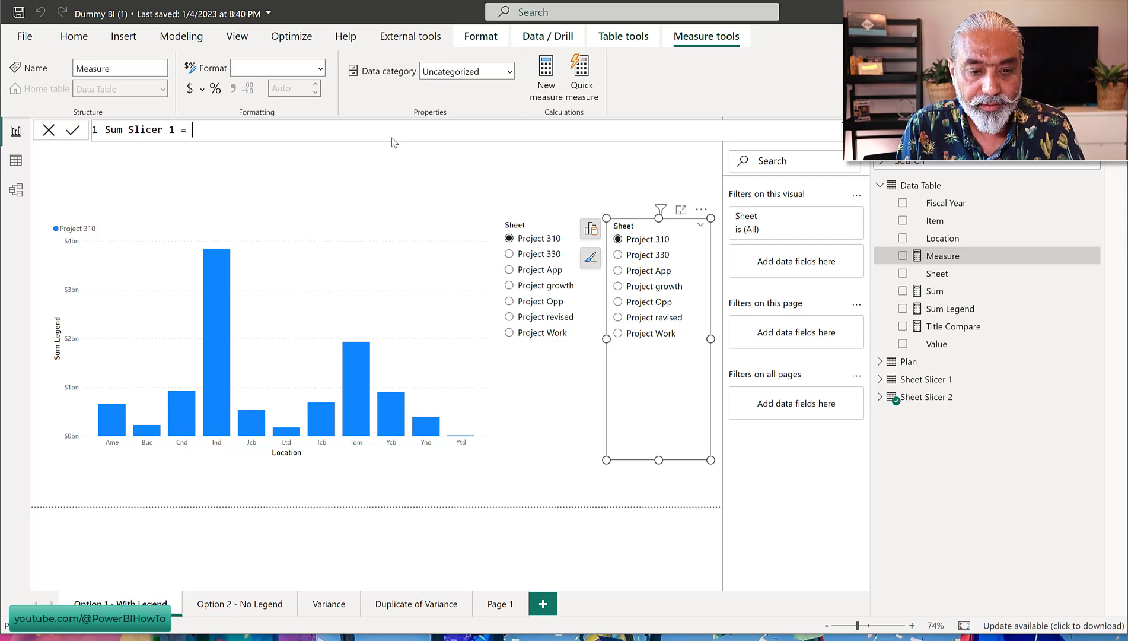
# Start the Sum Slicer 1 formula with a CALCULATE call that takes [Sum] as its expression on a new line
pyautogui.hotkey('shift', 'Return')
pyautogui.write('CALCU')
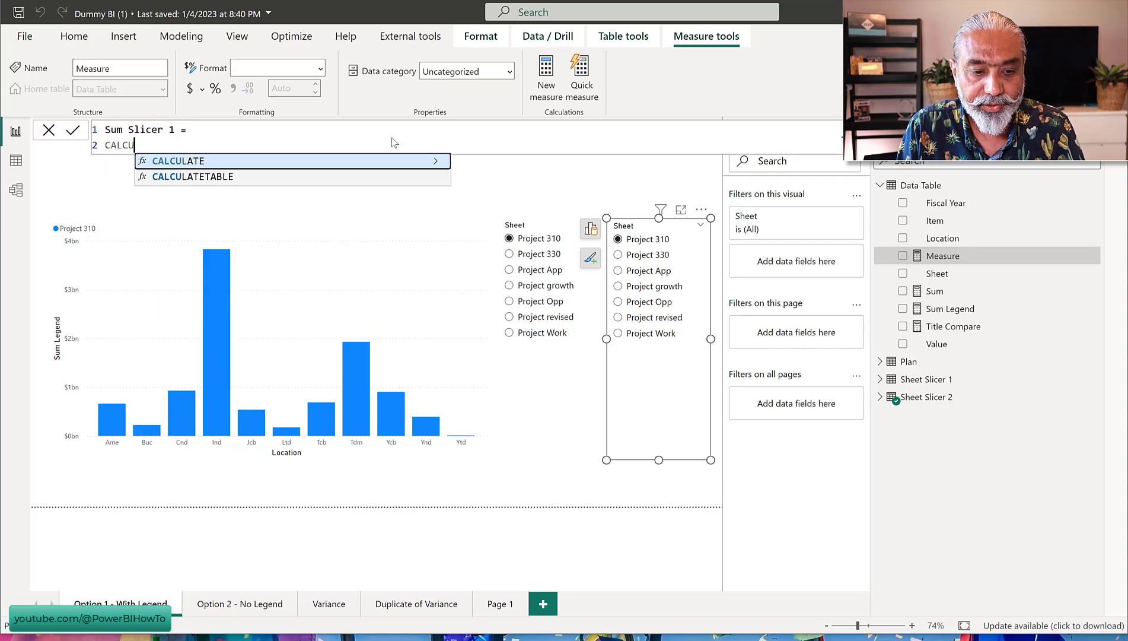
pyautogui.press('Tab')
pyautogui.hotkey('shift', 'Return')
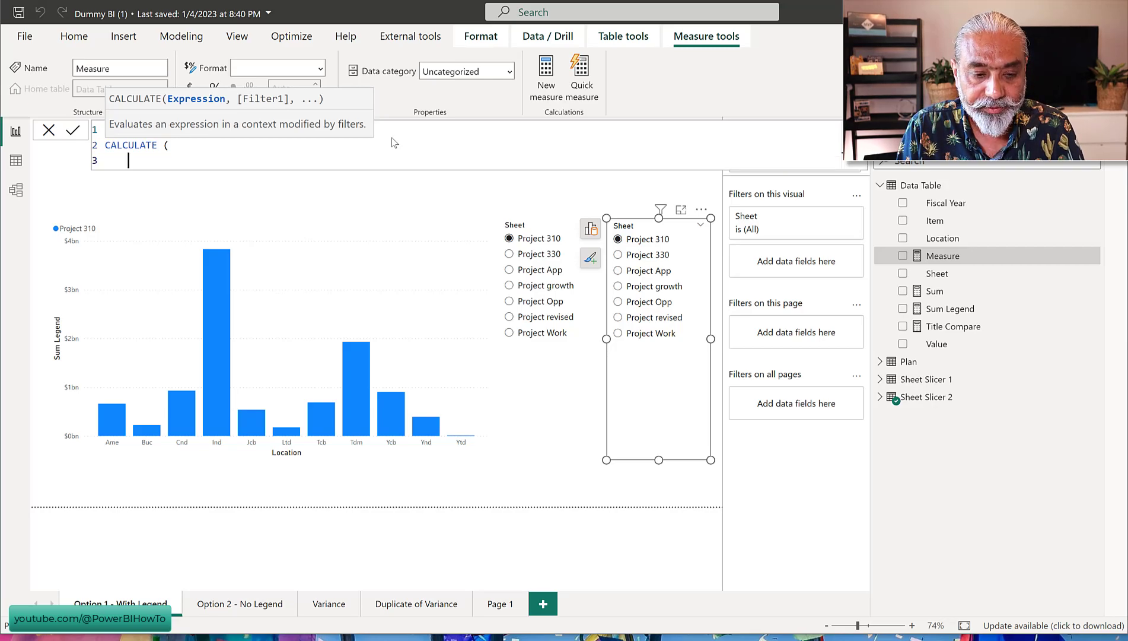
pyautogui.write('[Sum')
pyautogui.press('Tab')
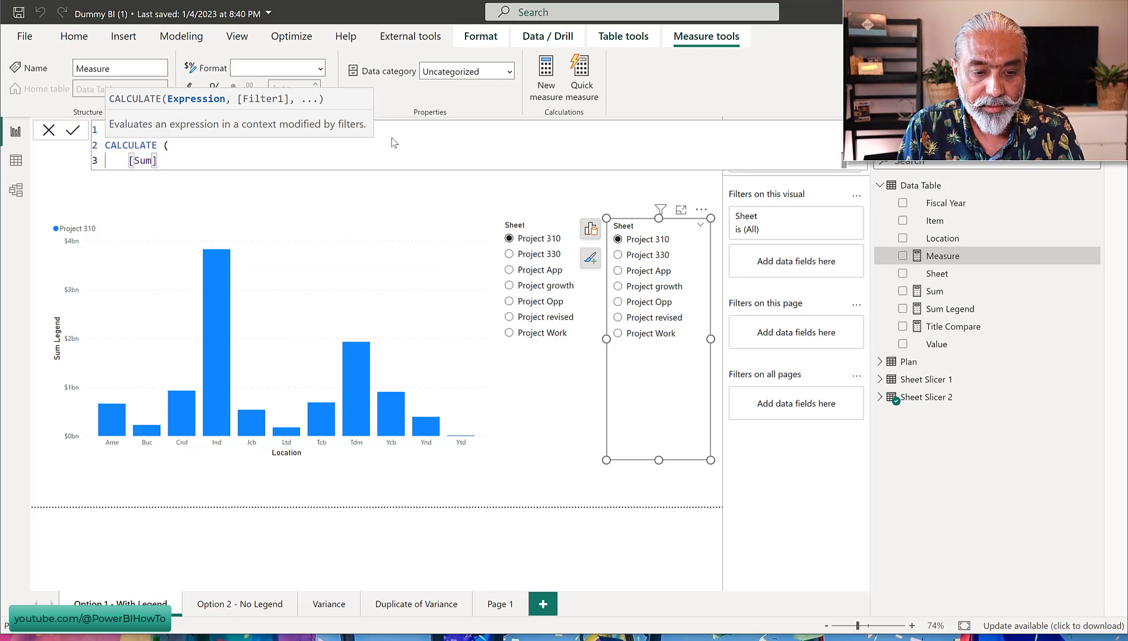
# Add a KEEPFILTERS filter argument with a nested TREATAS call, each opened on its own line
pyautogui.write(',')
pyautogui.hotkey('shift', 'Return')
pyautogui.write('TRE')
pyautogui.press('BackSpace')
pyautogui.press('BackSpace')
pyautogui.press('BackSpace')
pyautogui.write('KEEP')
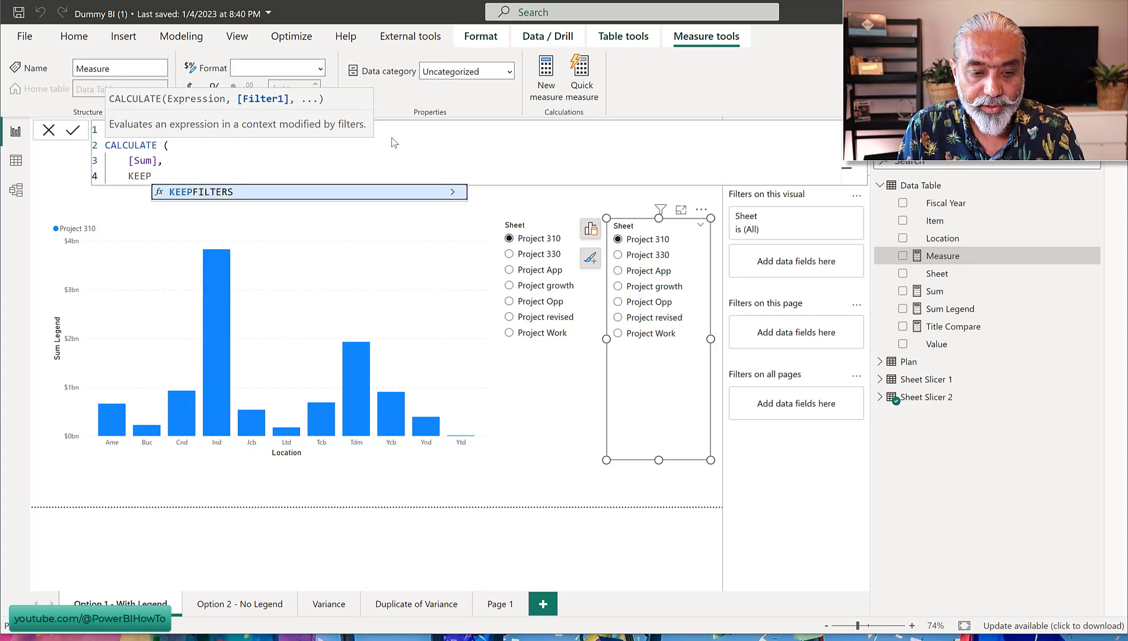
pyautogui.press('Tab')
pyautogui.write('(')
pyautogui.hotkey('shift', 'Return')
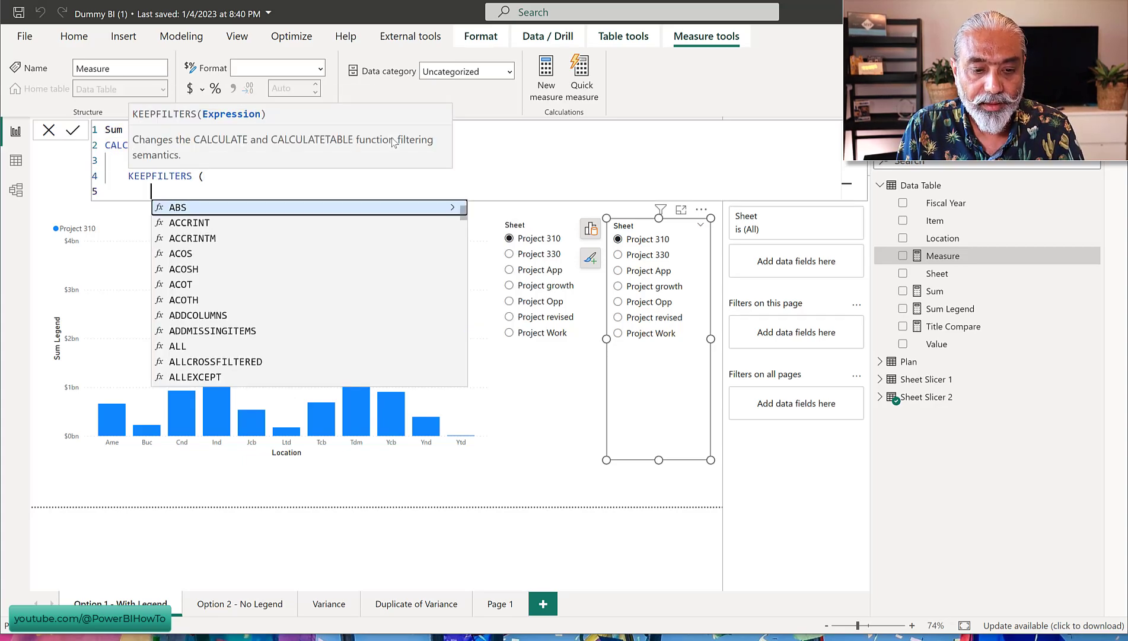
pyautogui.write('T')
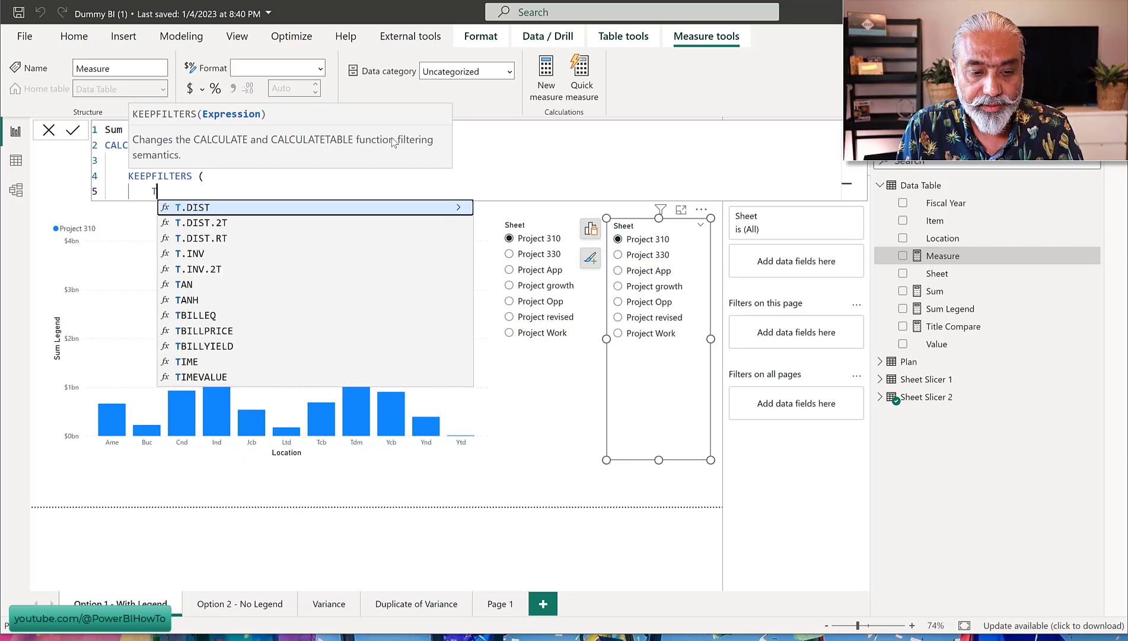
pyautogui.write('REATAS (')
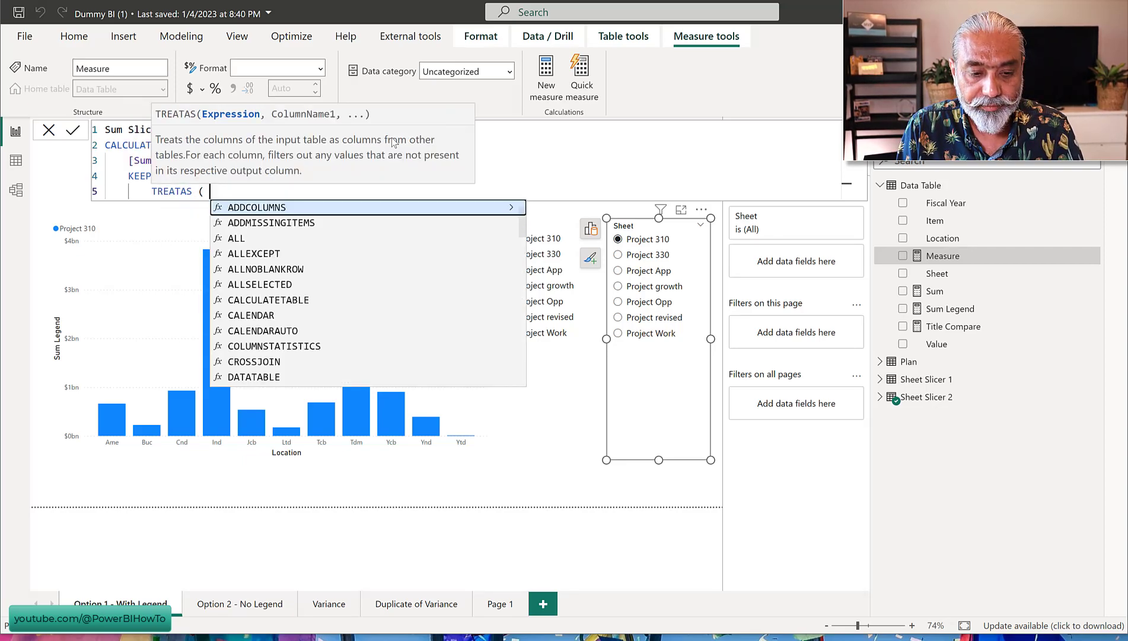
# Enter VALUES ( 'Sheet Slicer 1'[Sheet] ) as the first TREATAS argument
pyautogui.hotkey('shift', 'Return')
pyautogui.write('VALUES (')
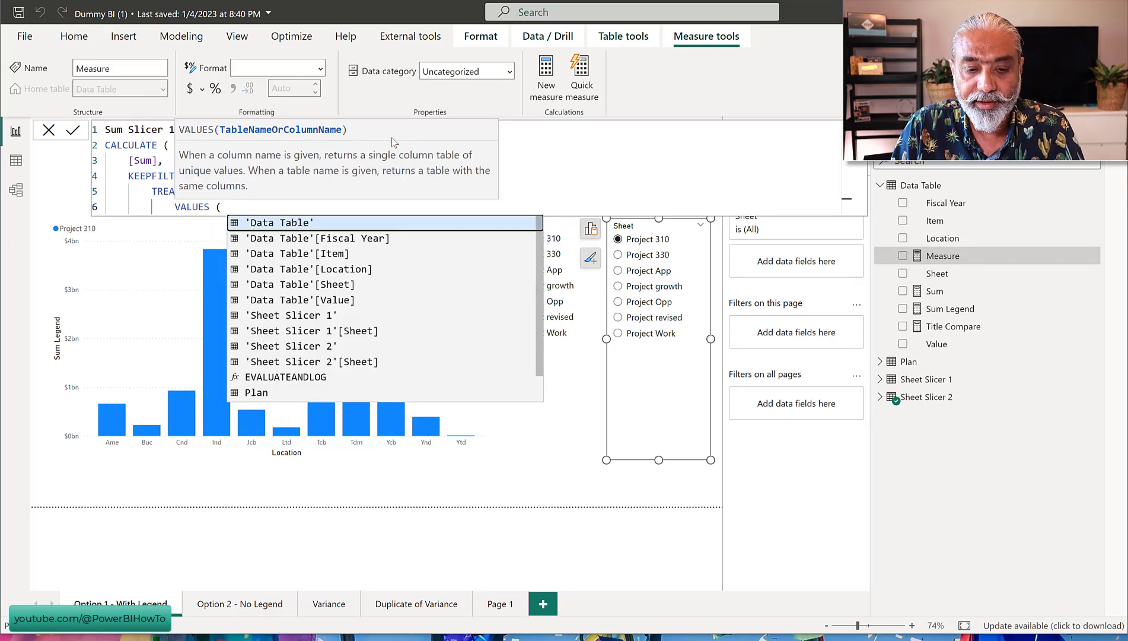
pyautogui.press('Down')
pyautogui.press('Down')
pyautogui.press('Down')
pyautogui.press('Down')
pyautogui.press('Down')
pyautogui.press('Down')
pyautogui.press('Down')
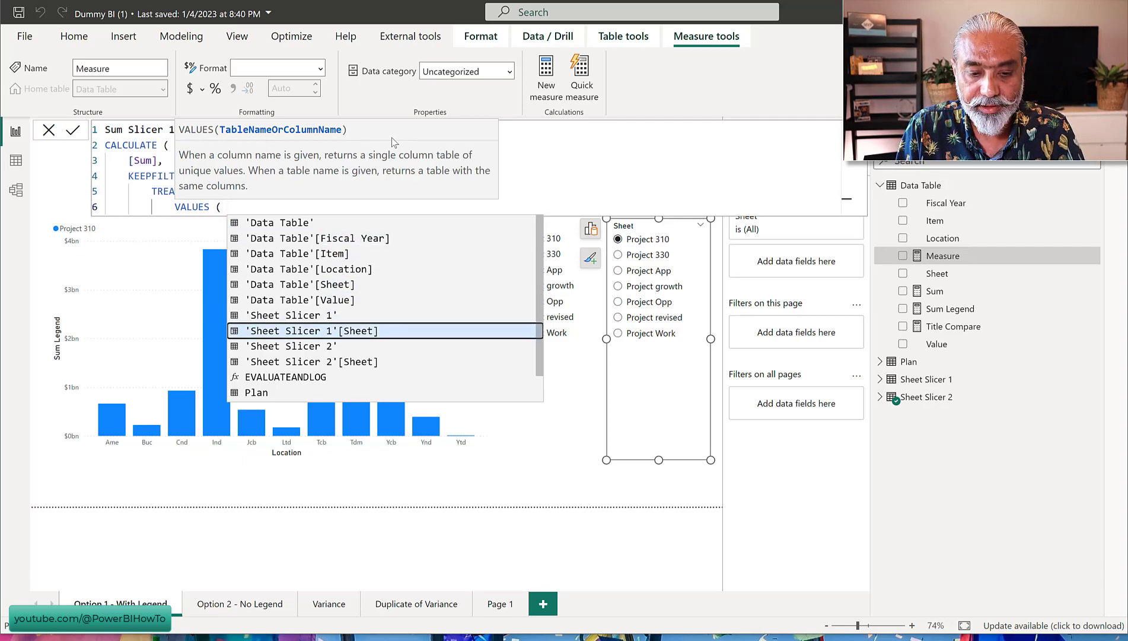
pyautogui.press('Tab')
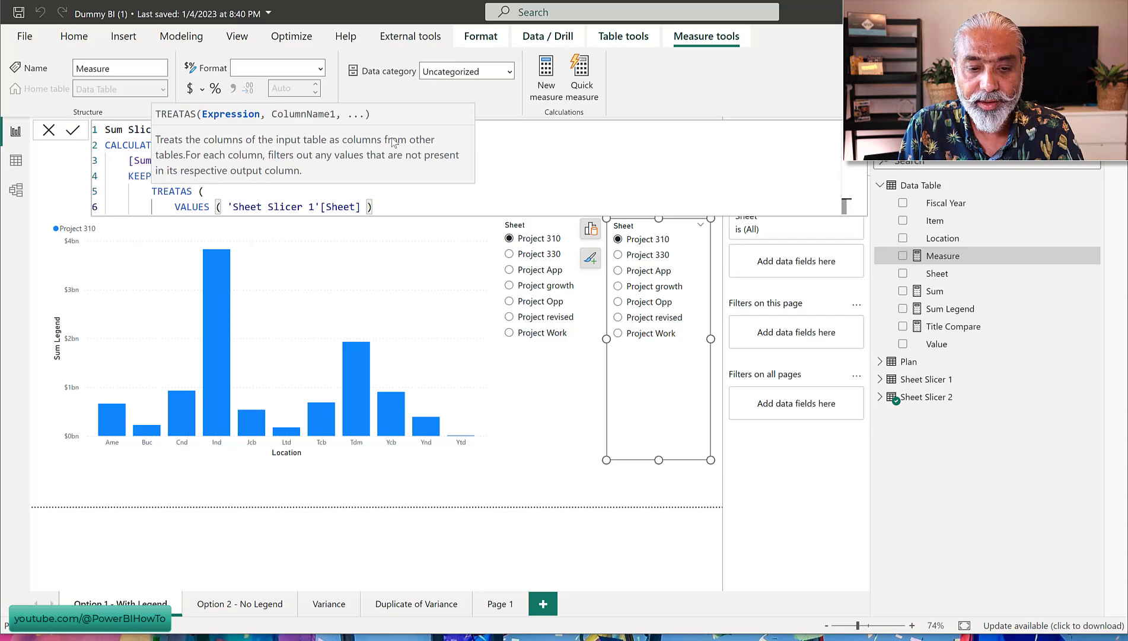
# Add 'Data Table'[Sheet] as the TREATAS target column on a new line, indented level with the VALUES call
pyautogui.write(',')
pyautogui.hotkey('shift', 'Return')
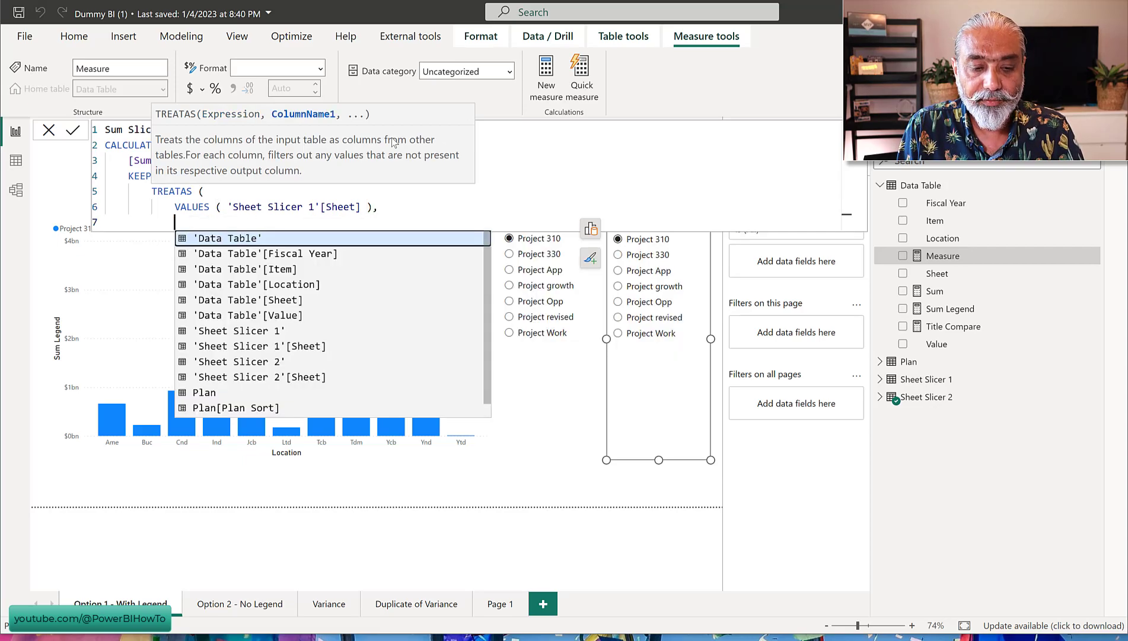
pyautogui.write("'Data Table'[Shee")
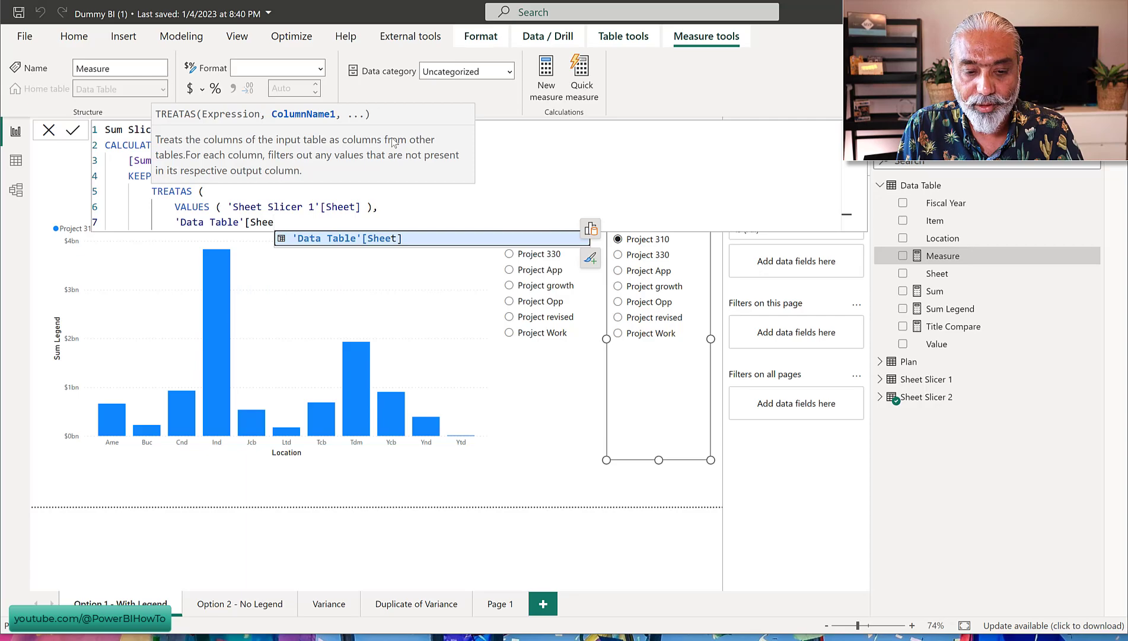
pyautogui.press('Tab')
pyautogui.hotkey('shift', 'Tab')
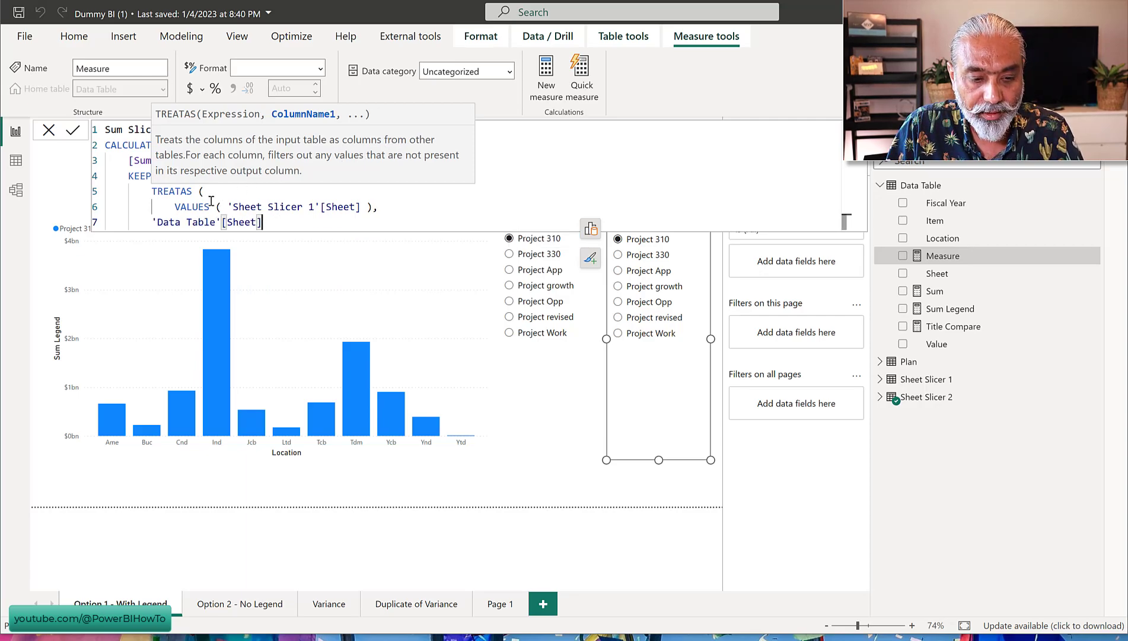
pyautogui.click(151, 222)
pyautogui.press('Tab')
# Close the TREATAS, KEEPFILTERS and CALCULATE calls on separate outdented lines and commit the Sum Slicer 1 measure
pyautogui.click(315, 220)
pyautogui.press('Return')
pyautogui.hotkey('shift', 'Tab')
pyautogui.write(')')
pyautogui.press('Return')
pyautogui.hotkey('shift', 'Tab')
pyautogui.write(')')
pyautogui.press('Return')
pyautogui.hotkey('shift', 'Tab')
pyautogui.write(')')
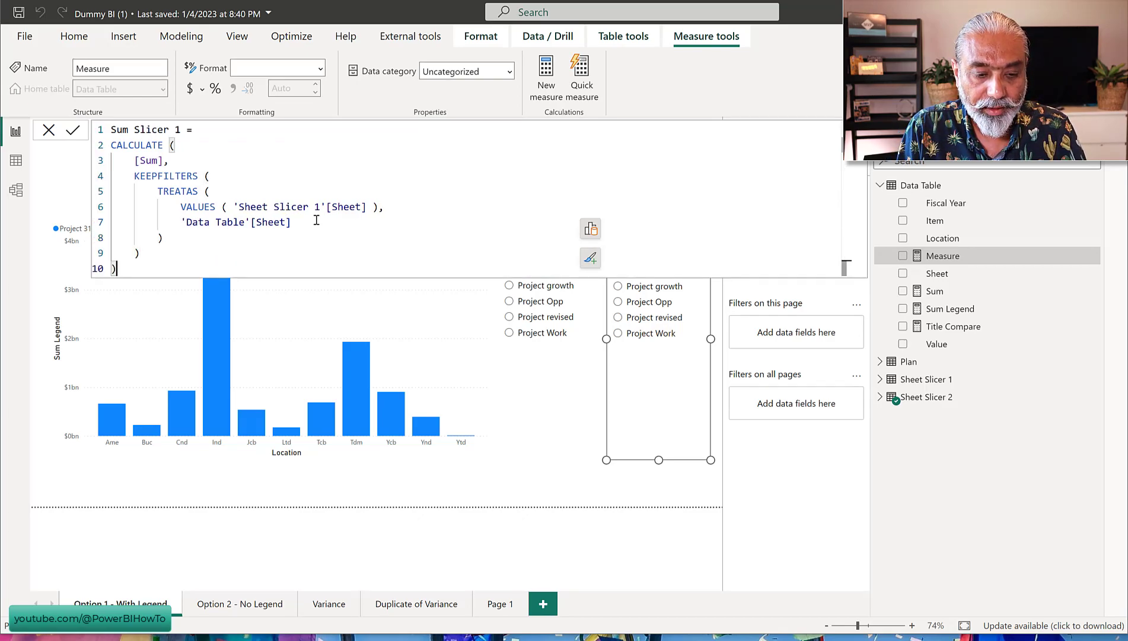
pyautogui.click(347, 166)
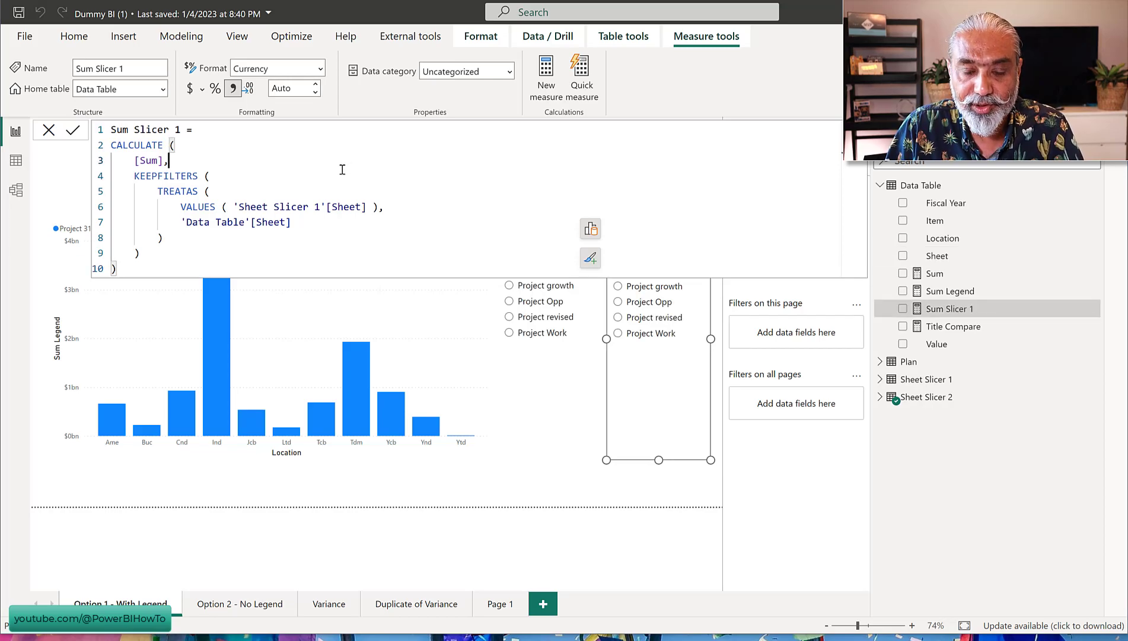
# Reuse the Sum Slicer 1 formula in a new Data Table measure and name it Sum Slicer 2
pyautogui.press('Up')
pyautogui.press('Up')
pyautogui.press('Right')
pyautogui.press('Right')
pyautogui.press('BackSpace')
pyautogui.write('2')
# Point the VALUES call to 'Sheet Slicer 2'[Sheet] and commit the Sum Slicer 2 measure
pyautogui.doubleClick(318, 207)
pyautogui.write('2')
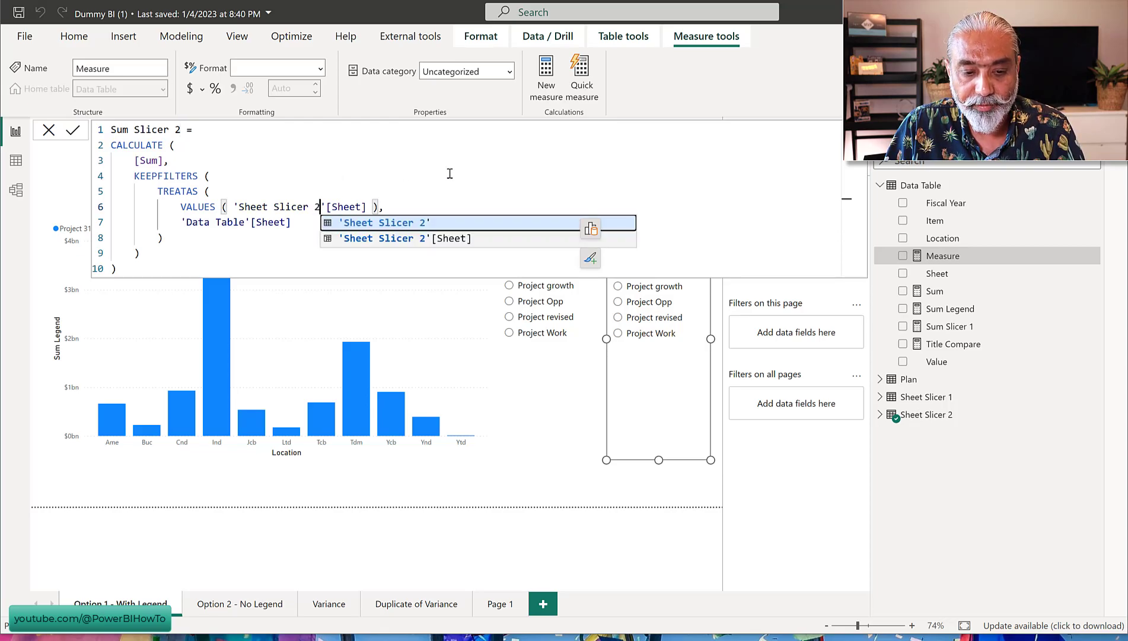
pyautogui.click(450, 173)
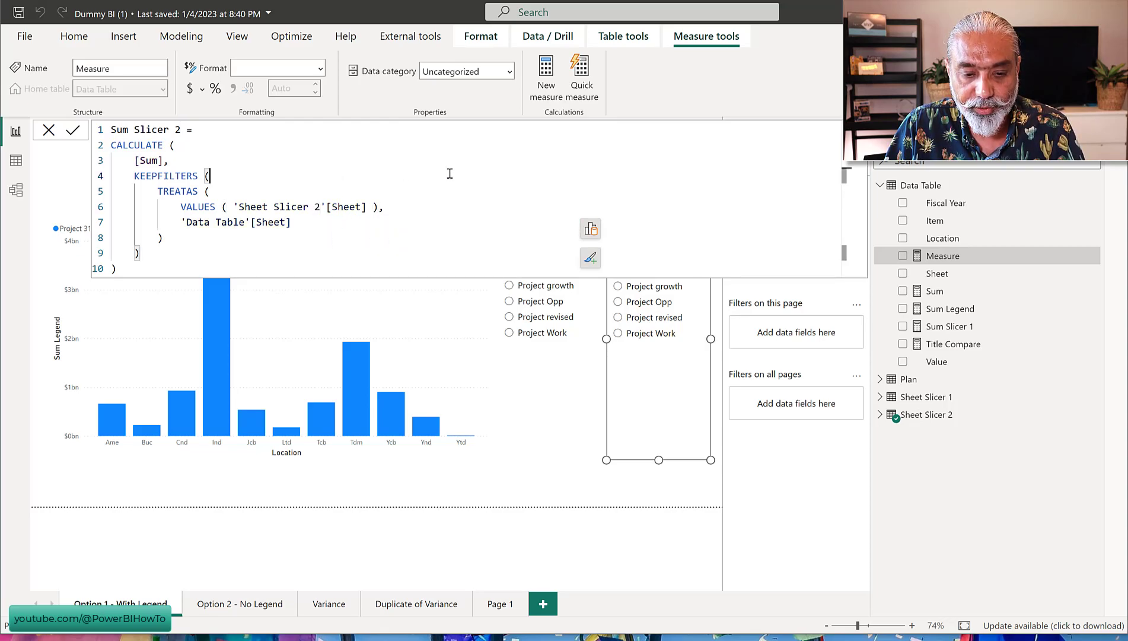
pyautogui.click(73, 132)
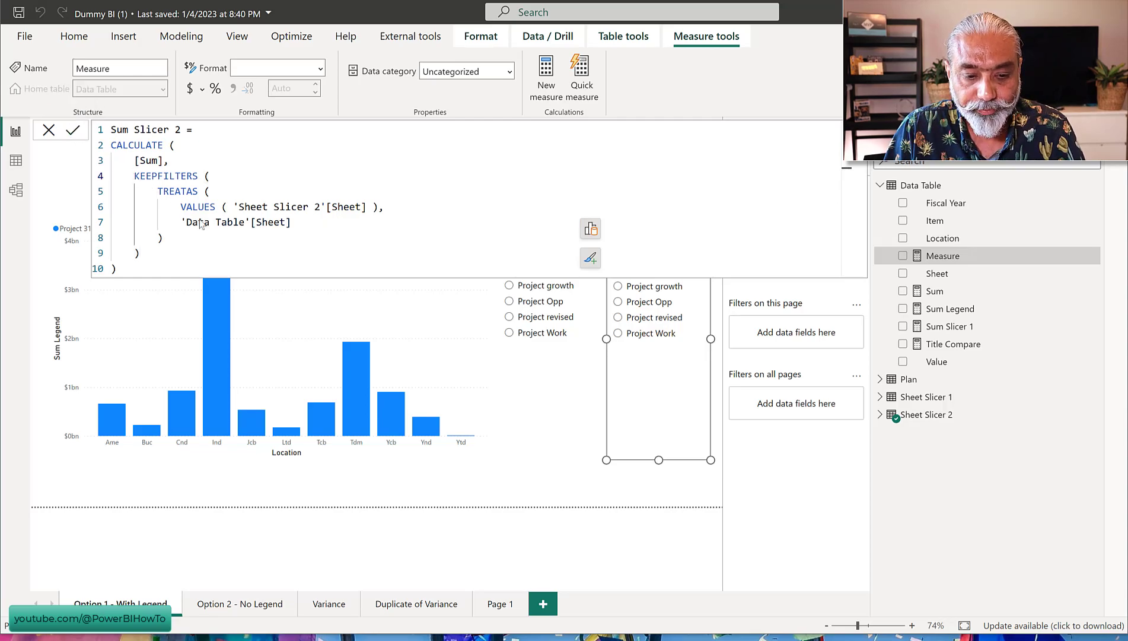
# Remove Sheet from the Location chart's legend and Sum Legend from its Y-axis
pyautogui.click(295, 288)
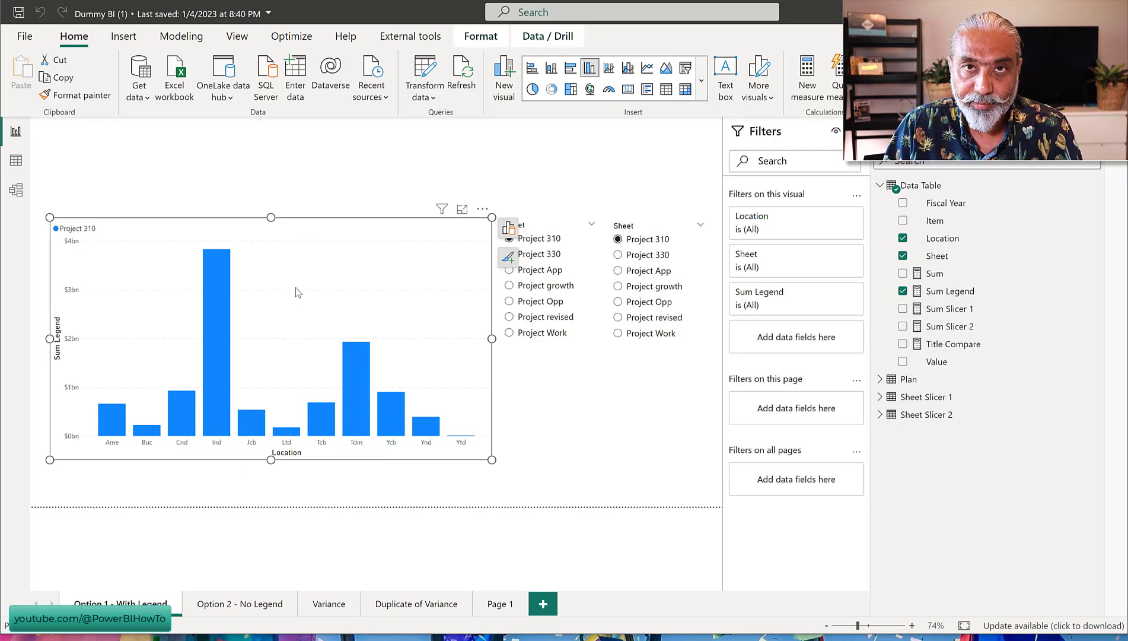
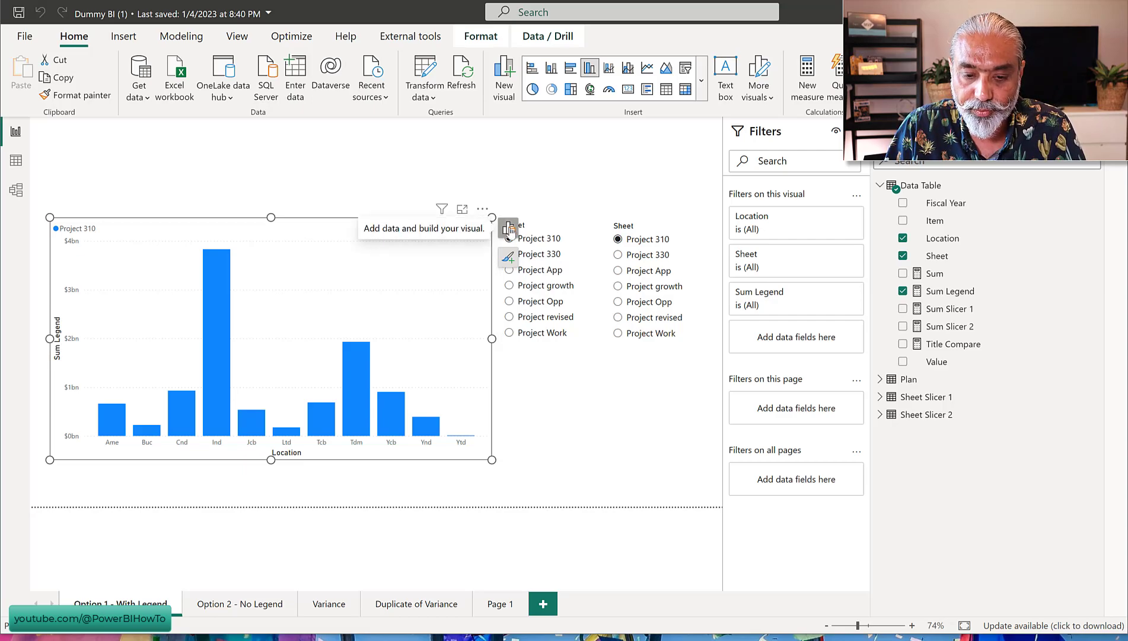
pyautogui.click(509, 230)
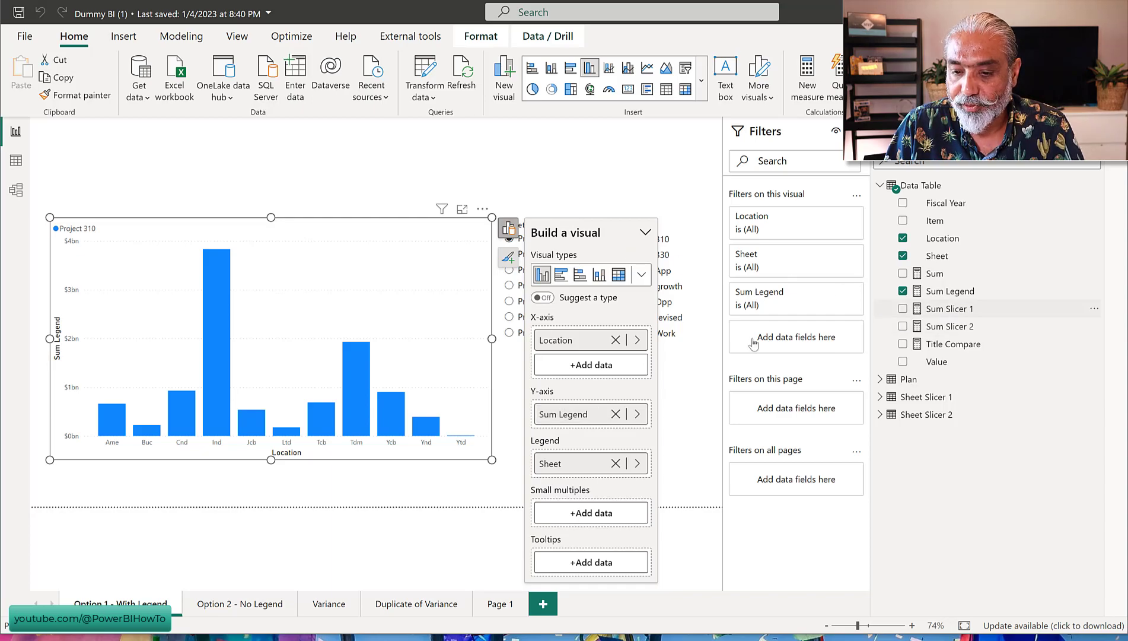
pyautogui.moveTo(949, 308); pyautogui.dragTo(1039, 306)
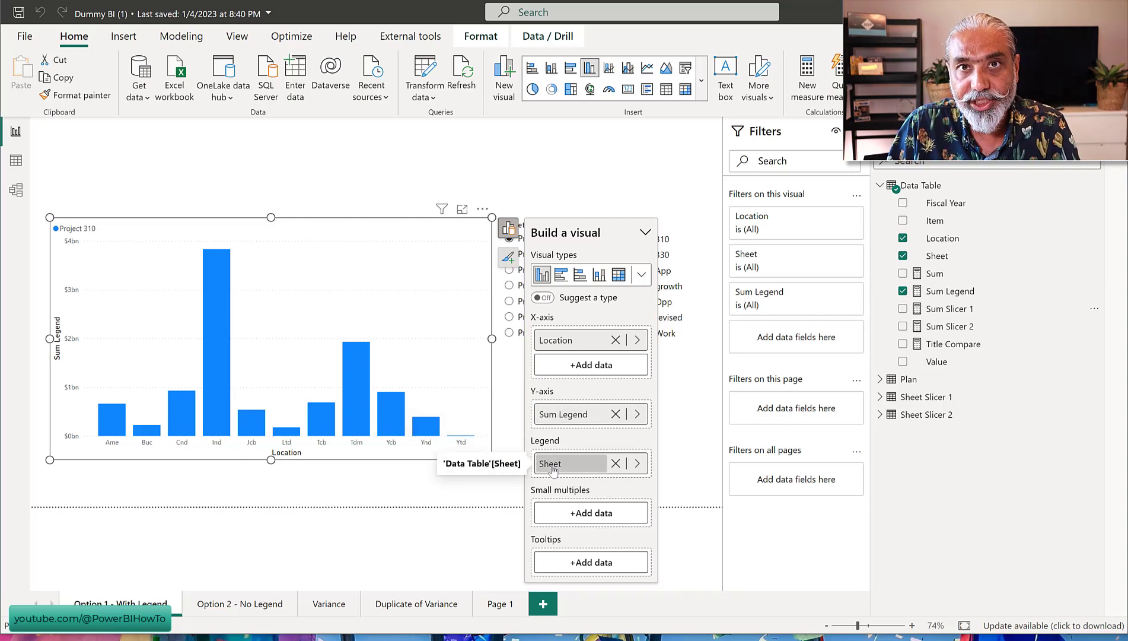
pyautogui.click(616, 463)
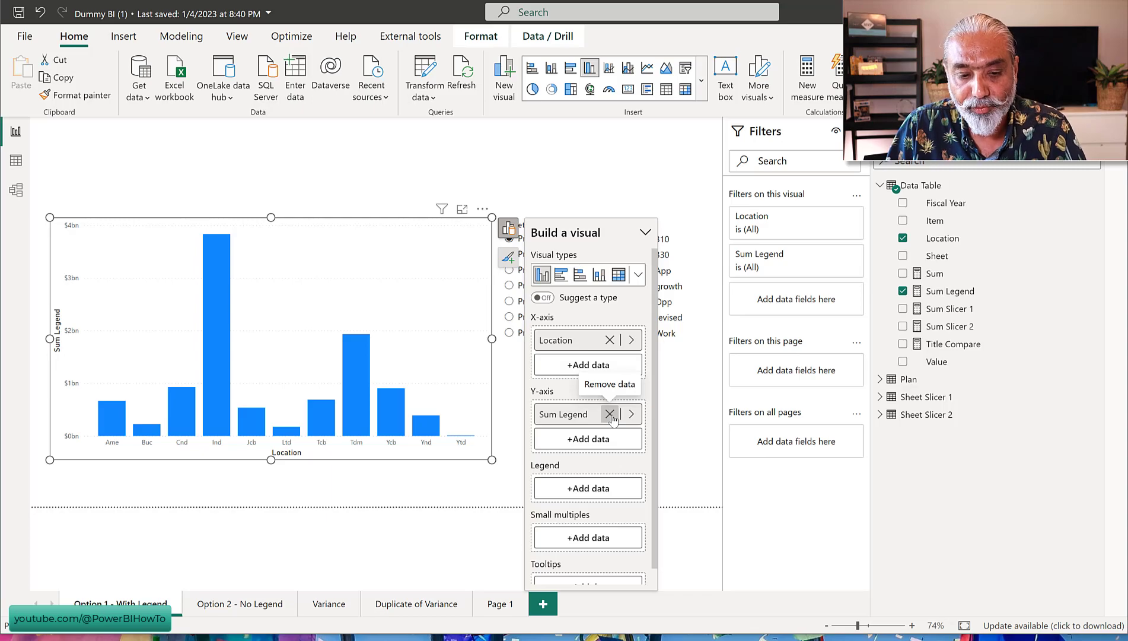
pyautogui.click(609, 414)
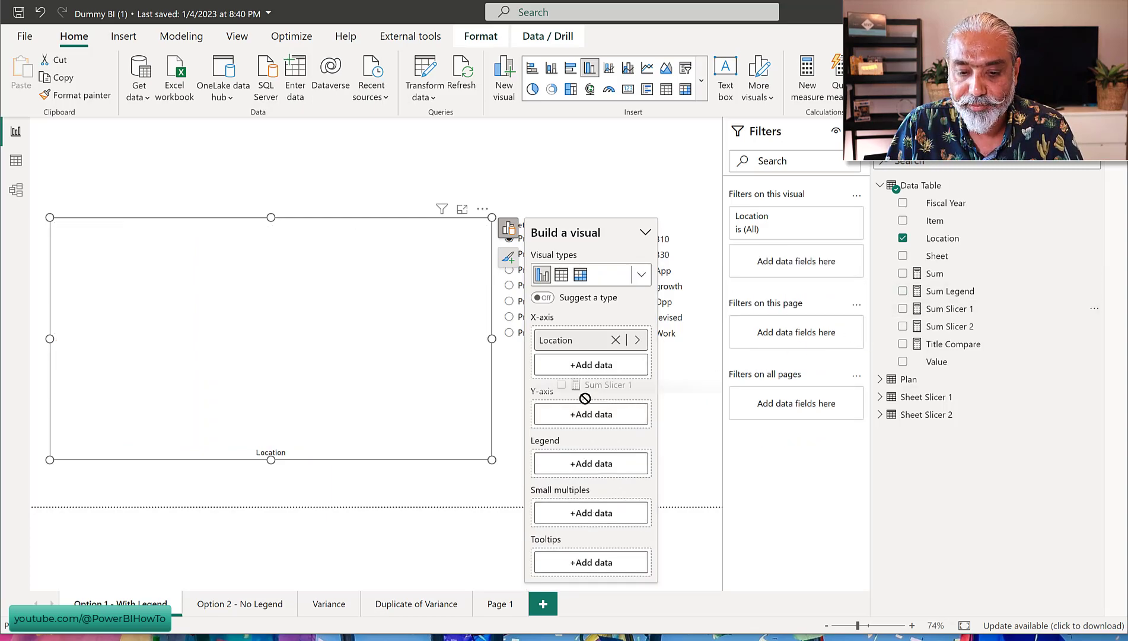
# Plot the Sum Slicer 1 and Sum Slicer 2 measures on the Location chart's Y-axis
pyautogui.moveTo(950, 308); pyautogui.dragTo(606, 419)
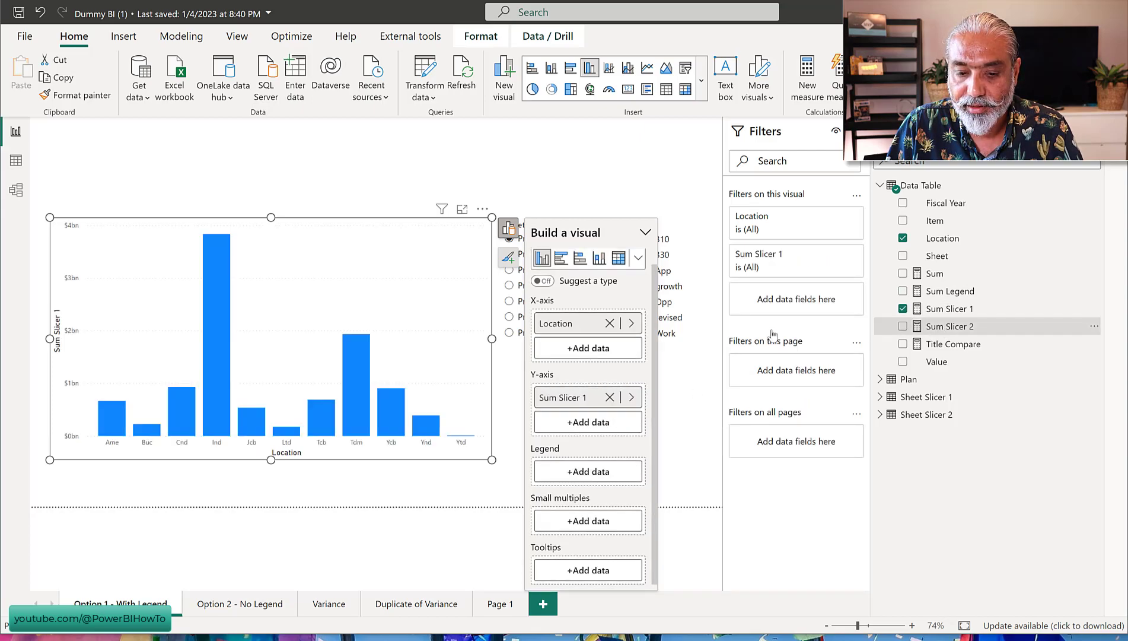
pyautogui.moveTo(940, 330); pyautogui.dragTo(573, 427)
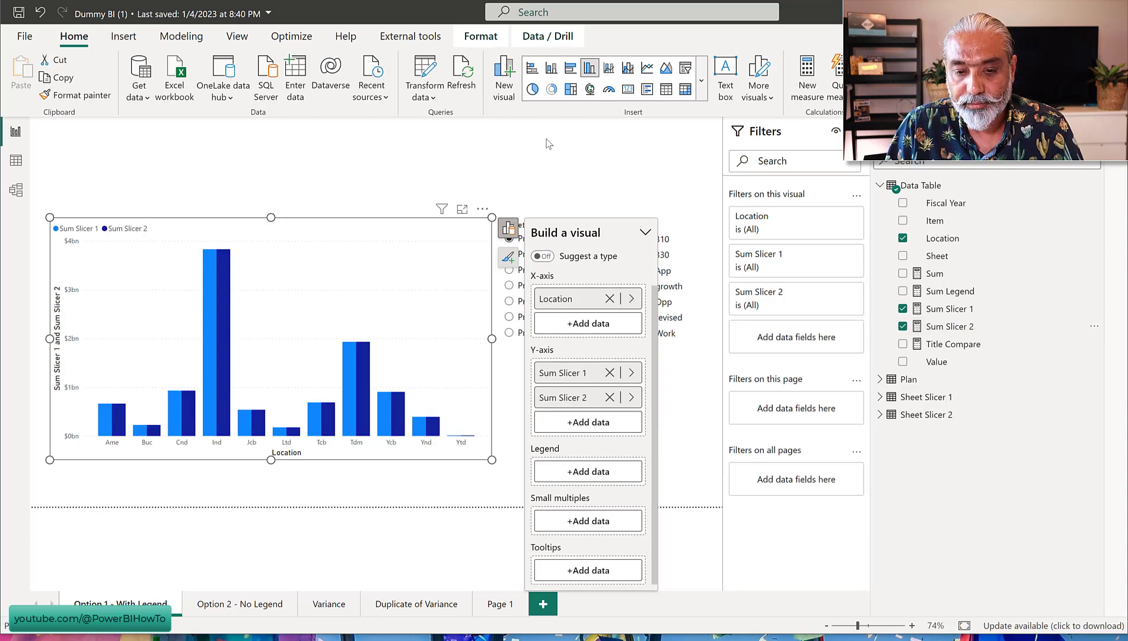
pyautogui.click(570, 178)
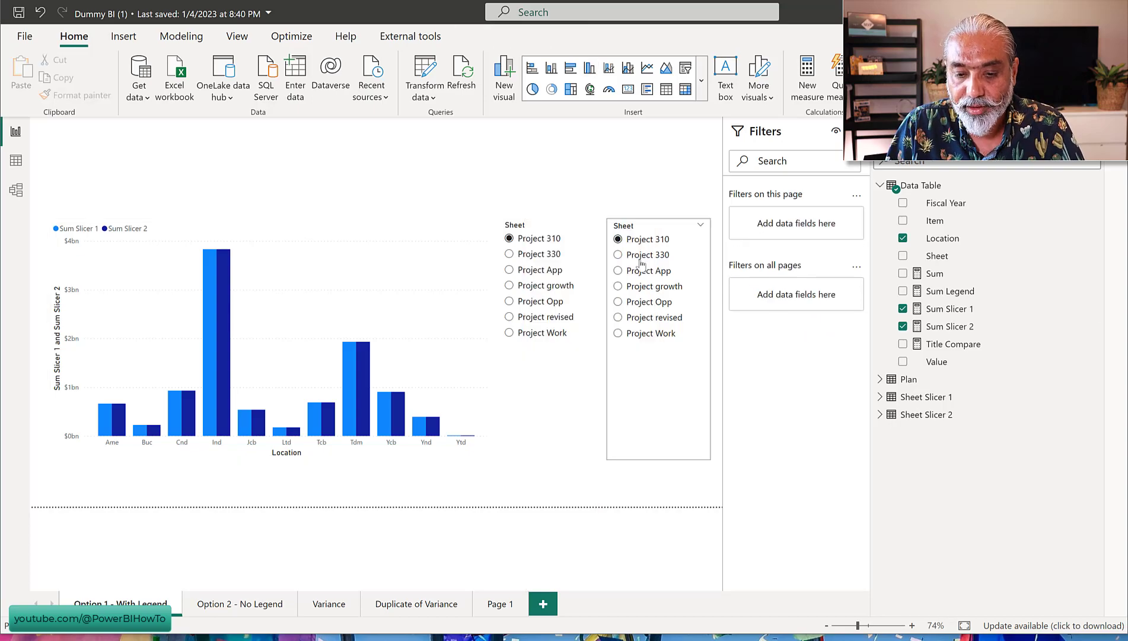
# Choose Project App in the second Sheet slicer and review the Sum Legend measure's formula
pyautogui.click(646, 271)
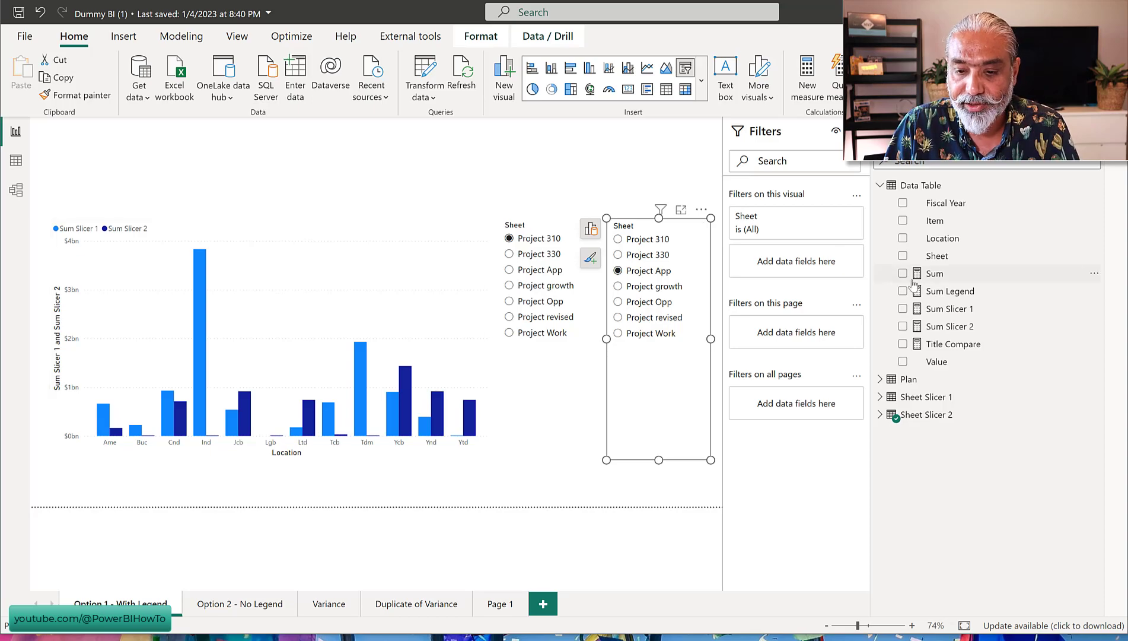
pyautogui.click(950, 292)
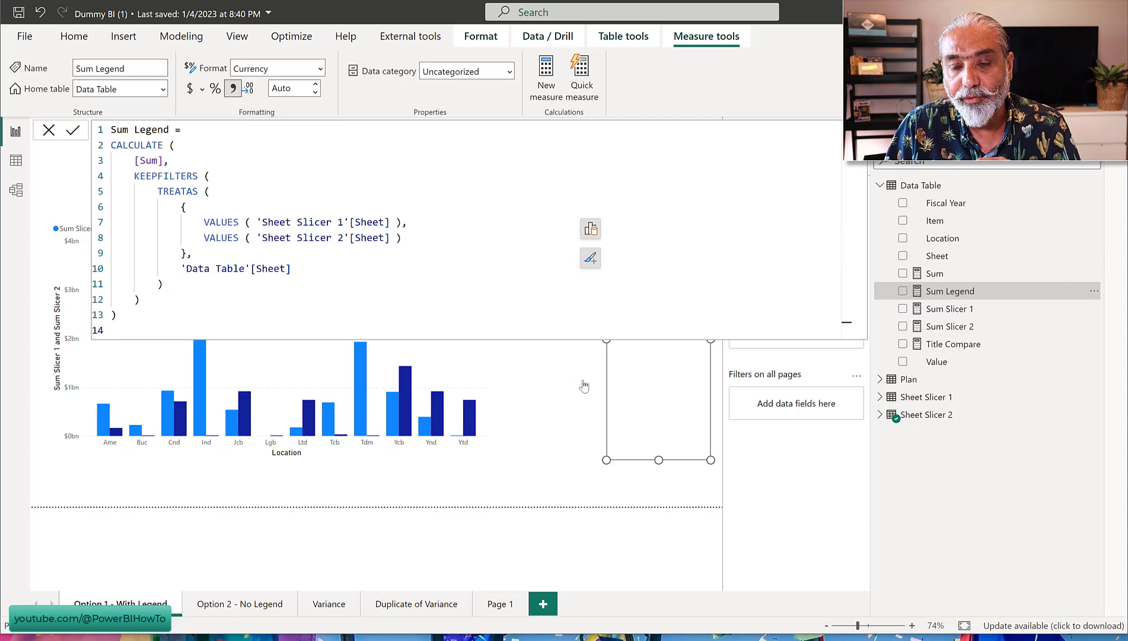
pyautogui.click(480, 378)
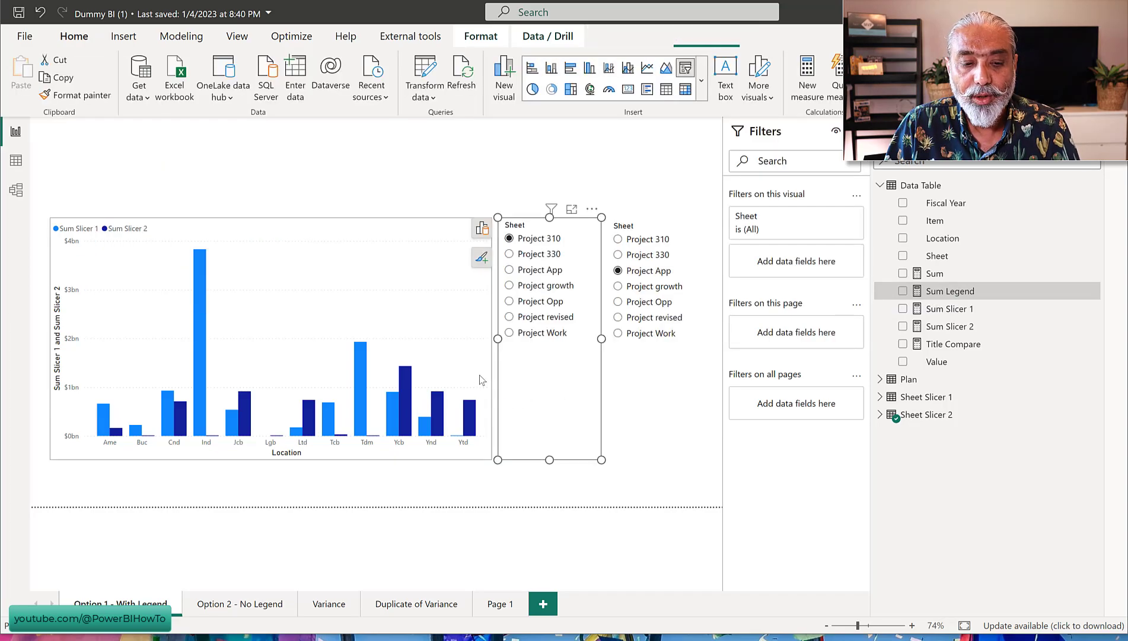
# Convert the Location column chart into a matrix visual
pyautogui.click(480, 375)
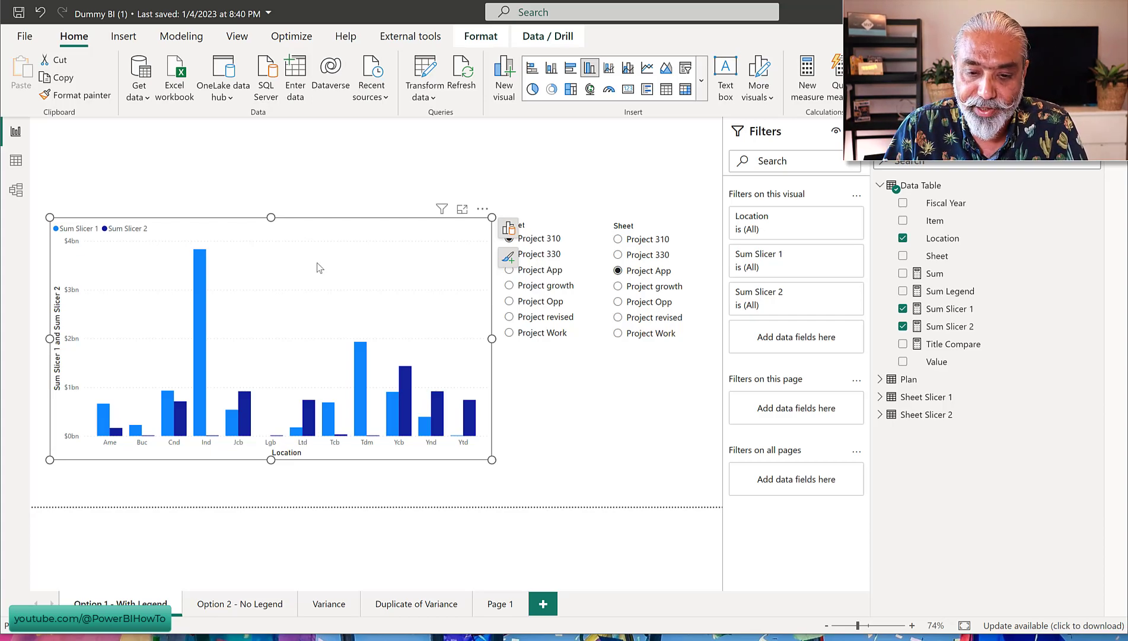
pyautogui.click(508, 230)
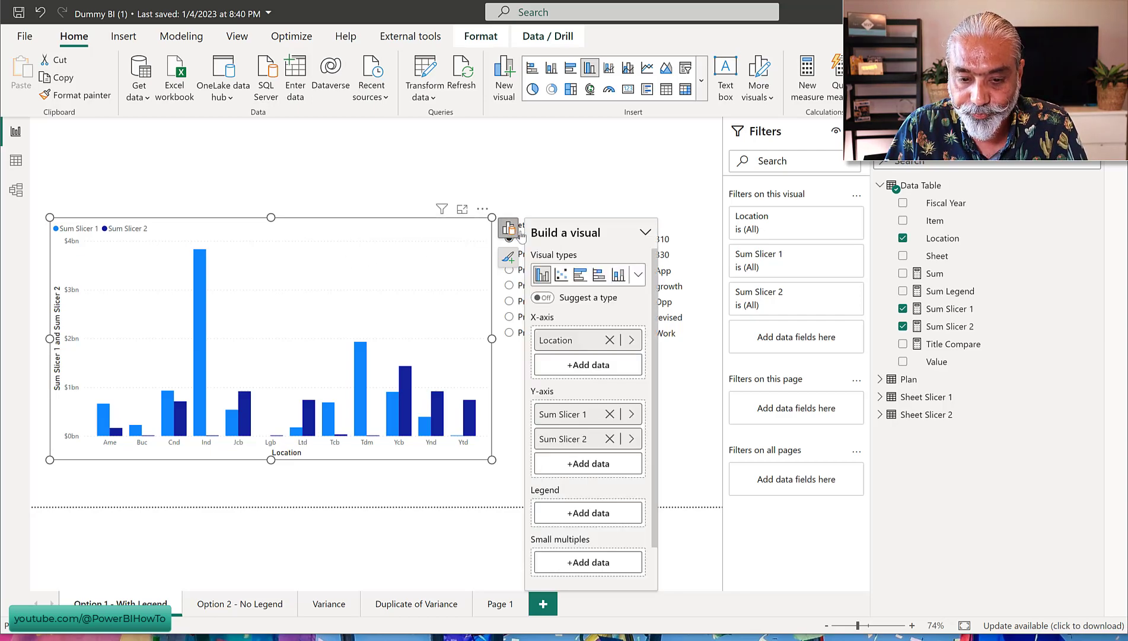
pyautogui.click(638, 274)
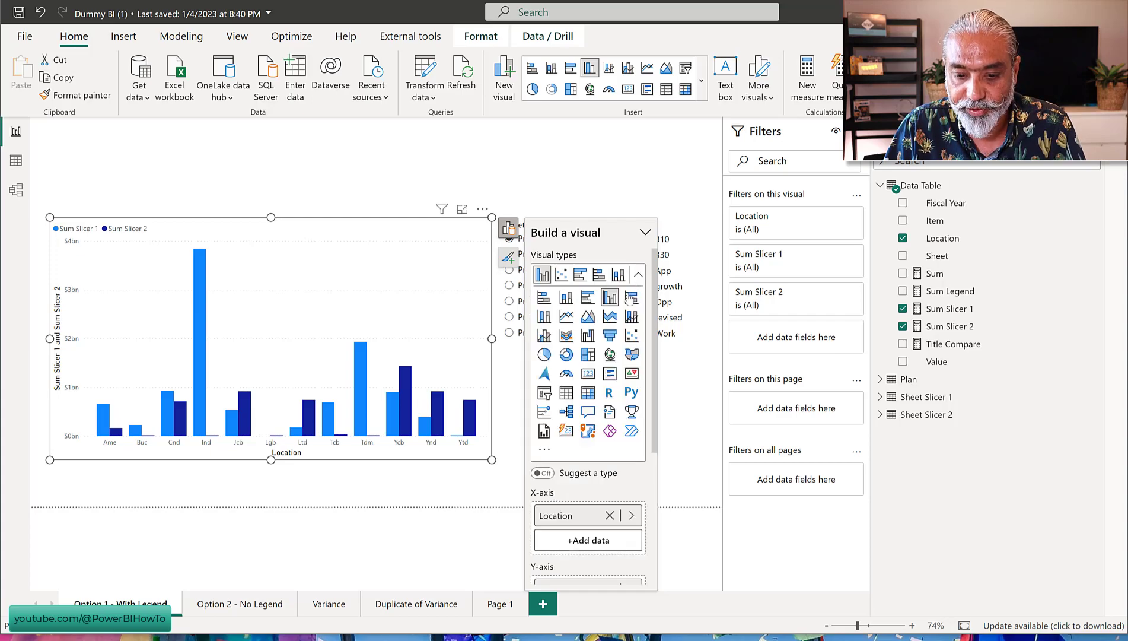
pyautogui.click(588, 394)
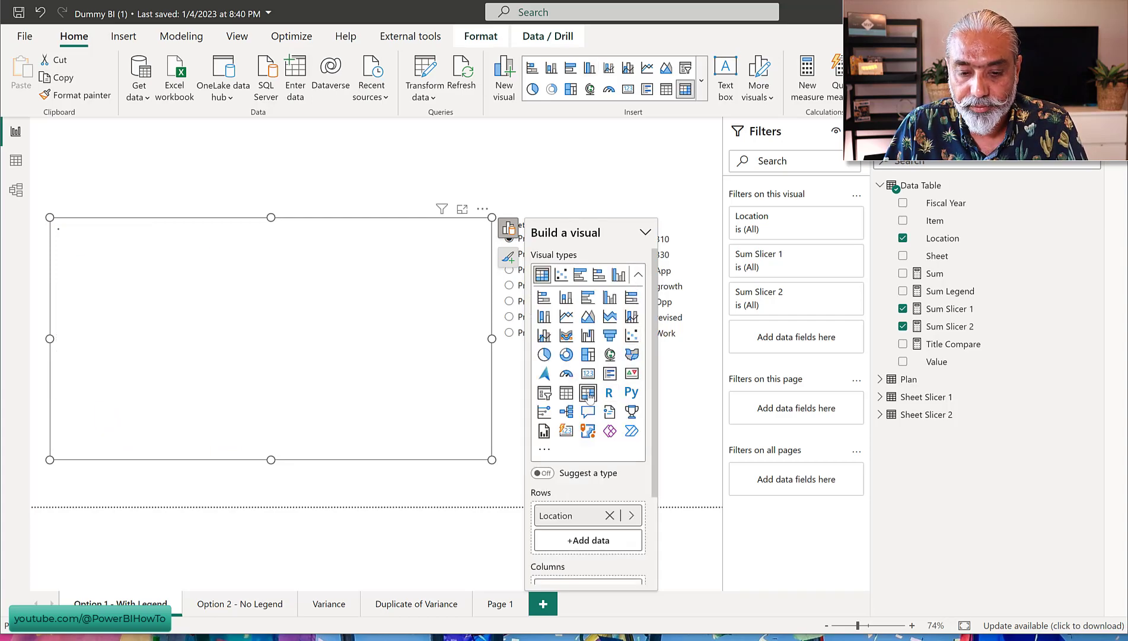
pyautogui.click(383, 199)
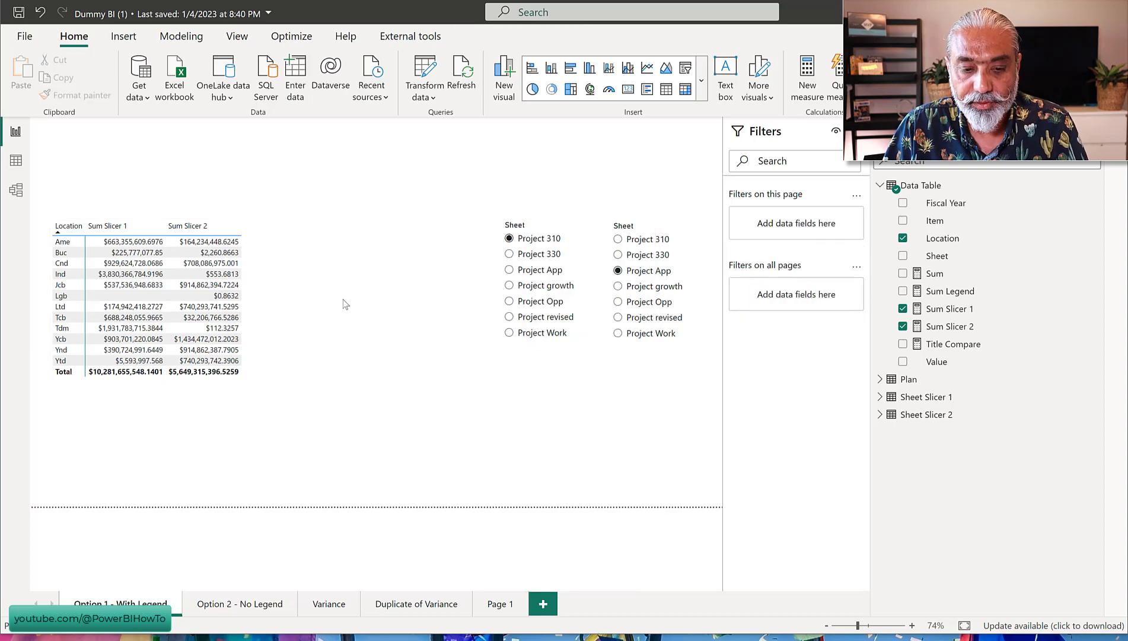
# Add the Data Table's Sheet field to the matrix columns
pyautogui.click(330, 260)
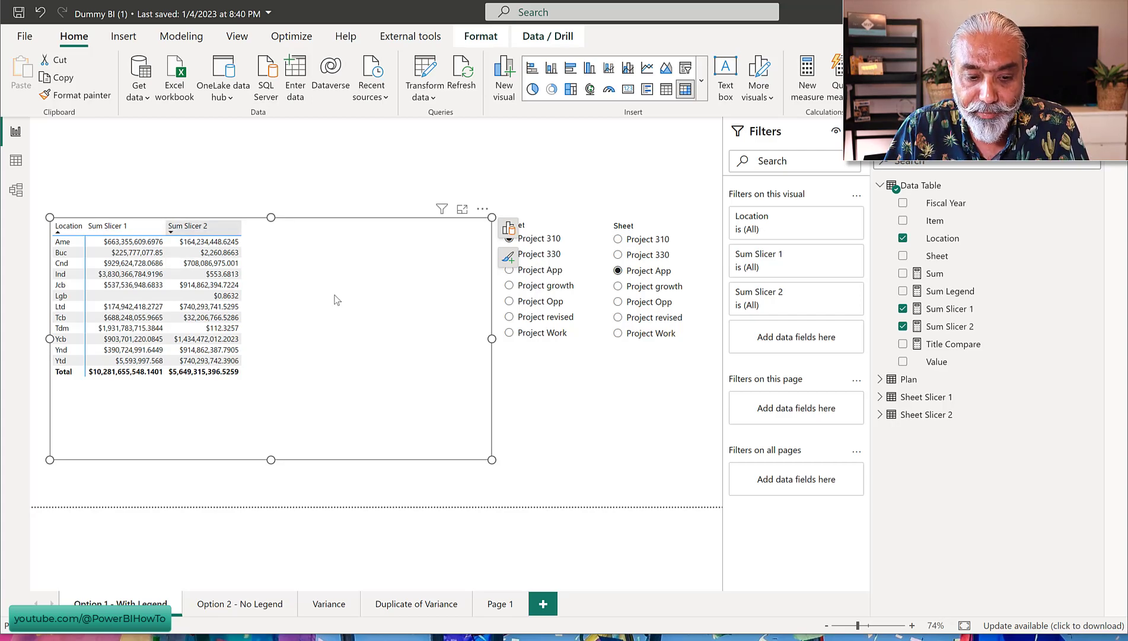
pyautogui.click(938, 255)
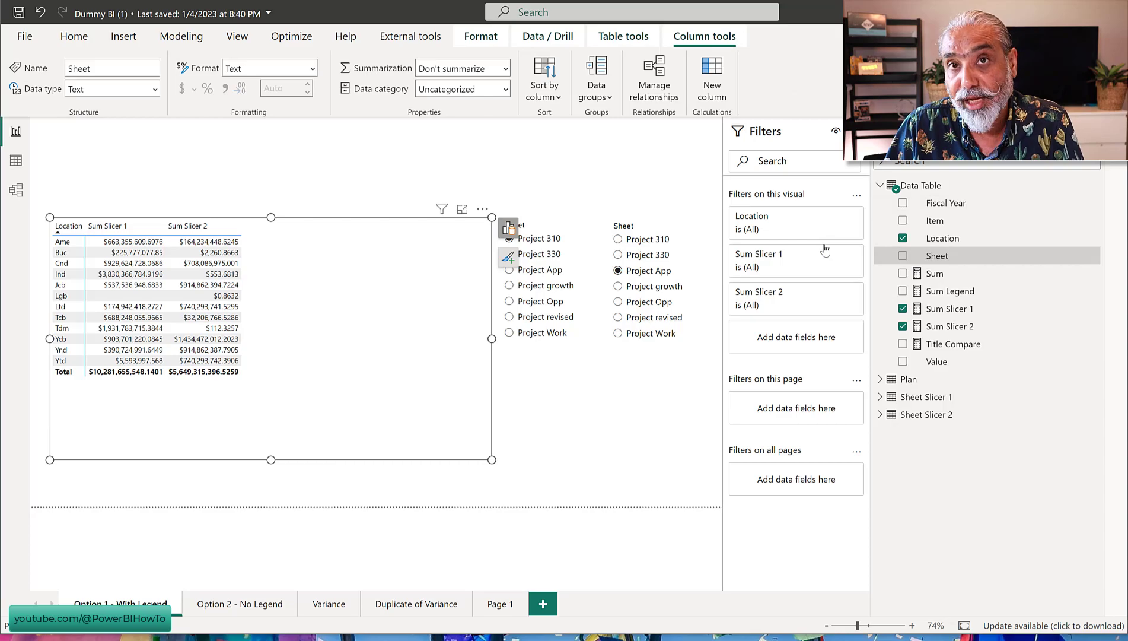
pyautogui.click(827, 250)
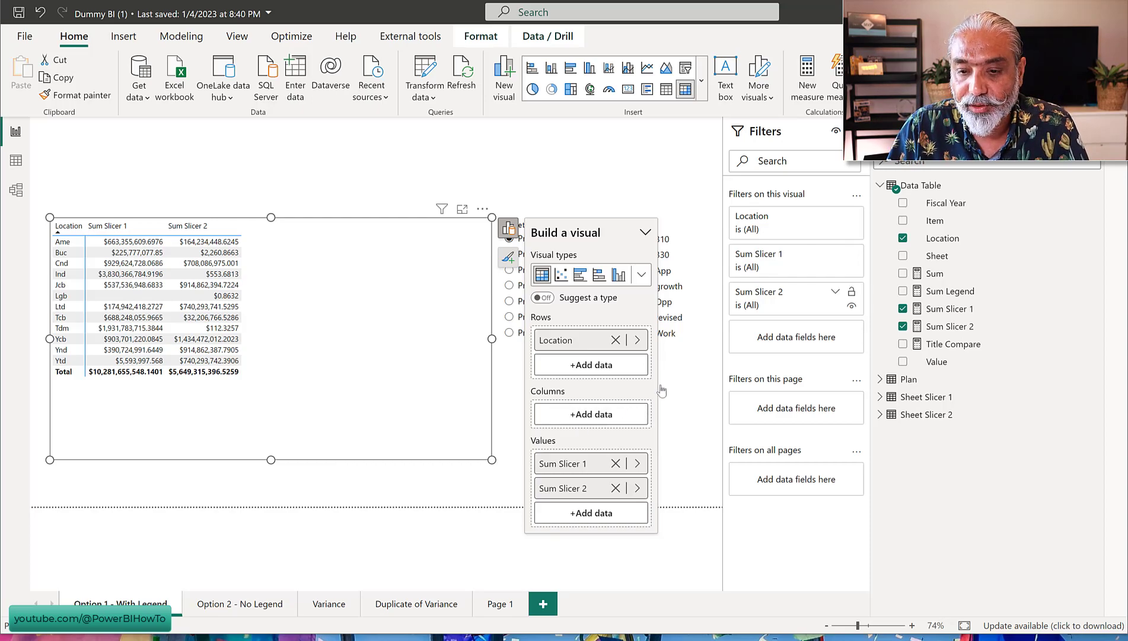
pyautogui.moveTo(946, 264); pyautogui.dragTo(589, 422)
pyautogui.moveTo(588, 420); pyautogui.dragTo(568, 420)
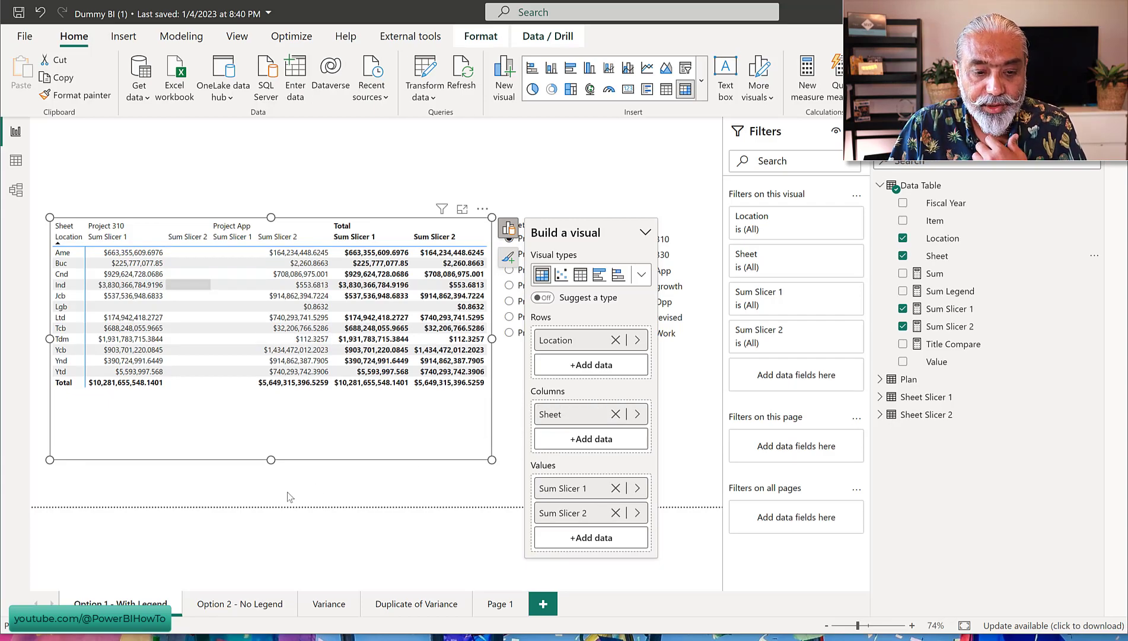
pyautogui.click(240, 163)
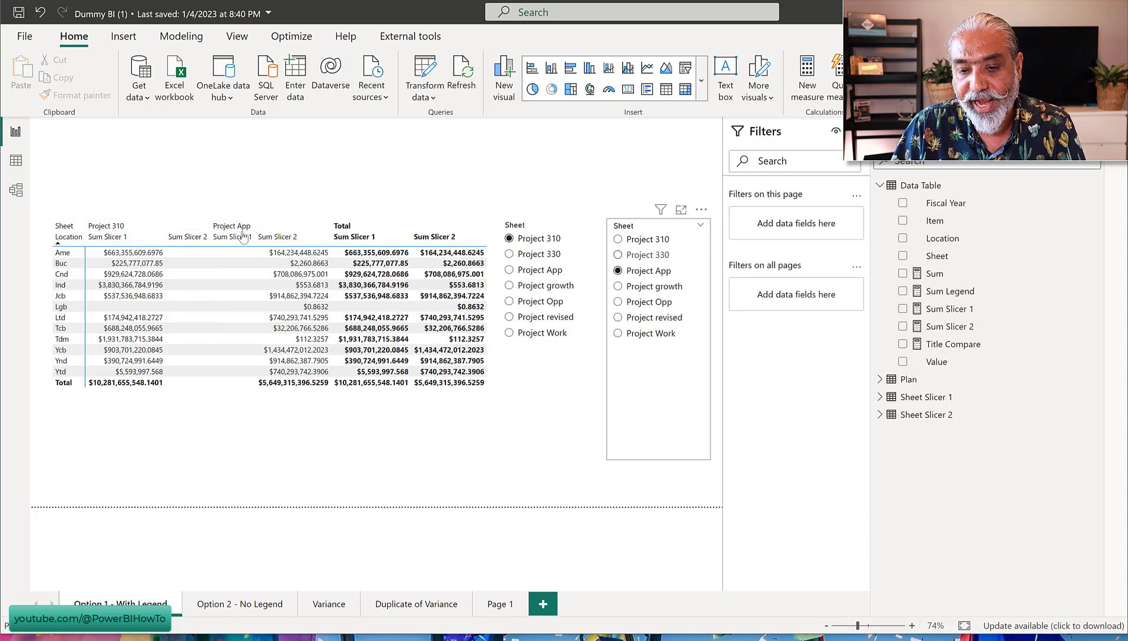
pyautogui.click(234, 255)
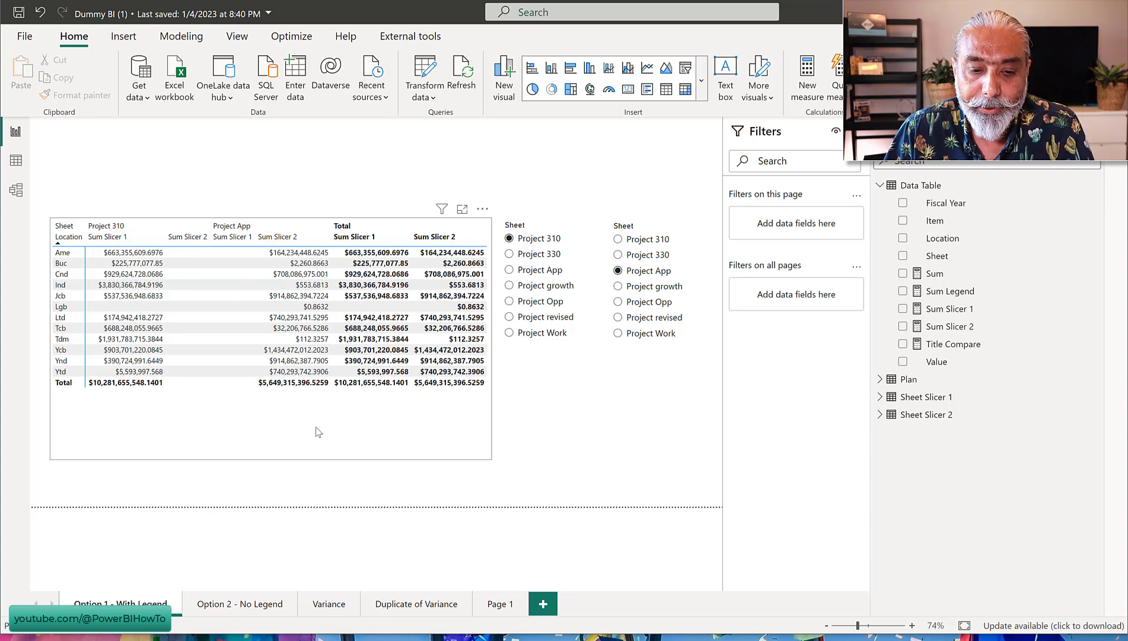
# Replace Sum Slicer 1 and Sum Slicer 2 with Sum Legend in the matrix values
pyautogui.click(350, 399)
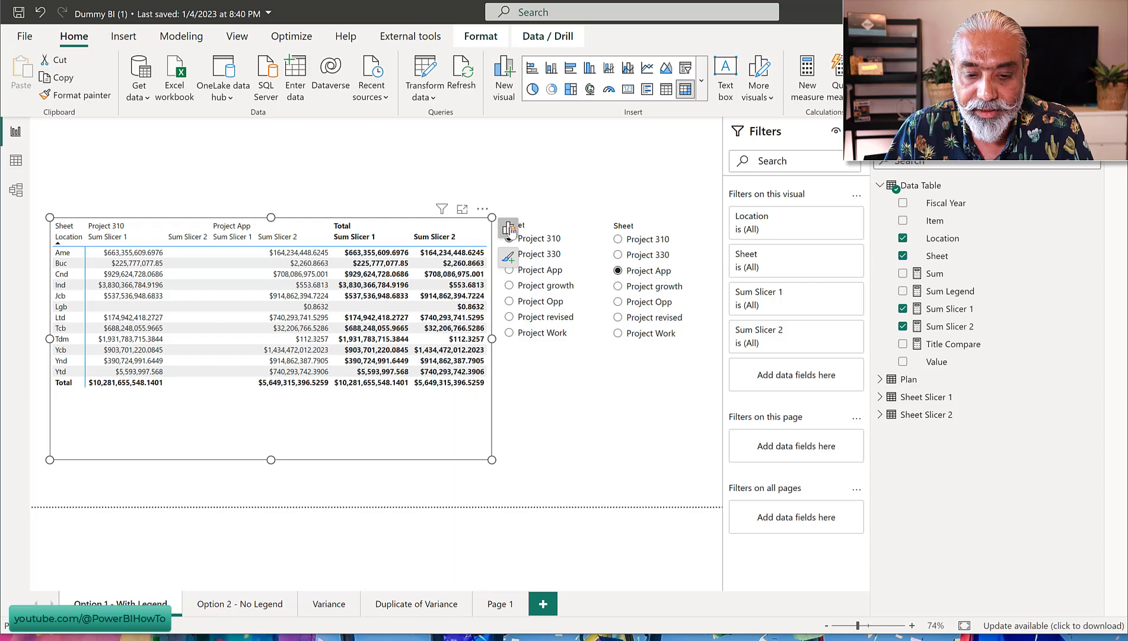
pyautogui.click(508, 228)
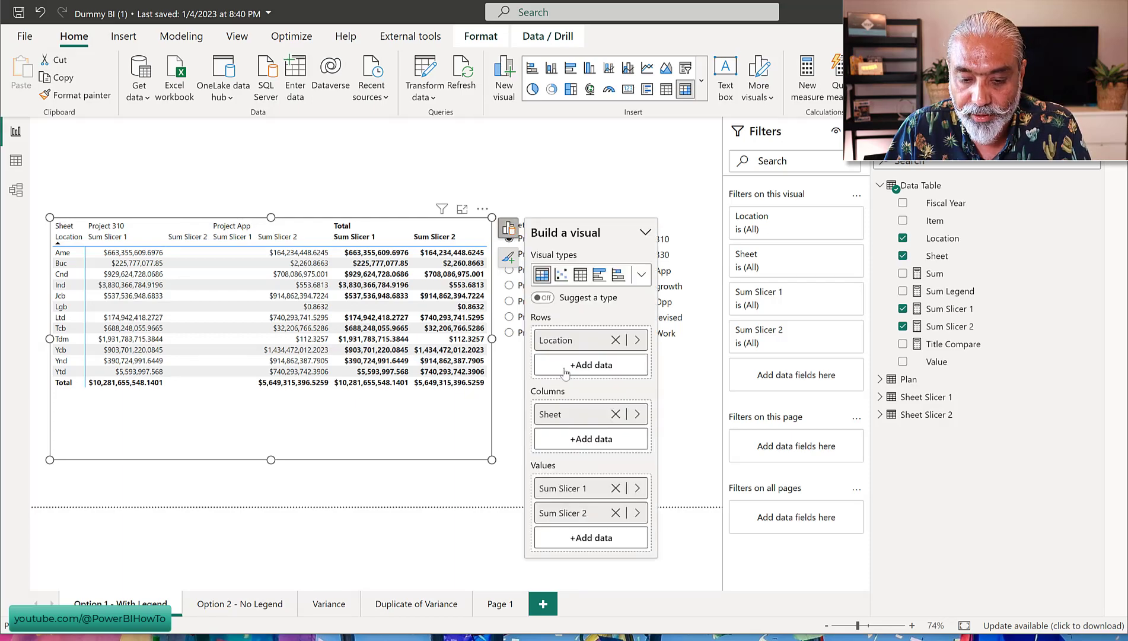
pyautogui.click(616, 511)
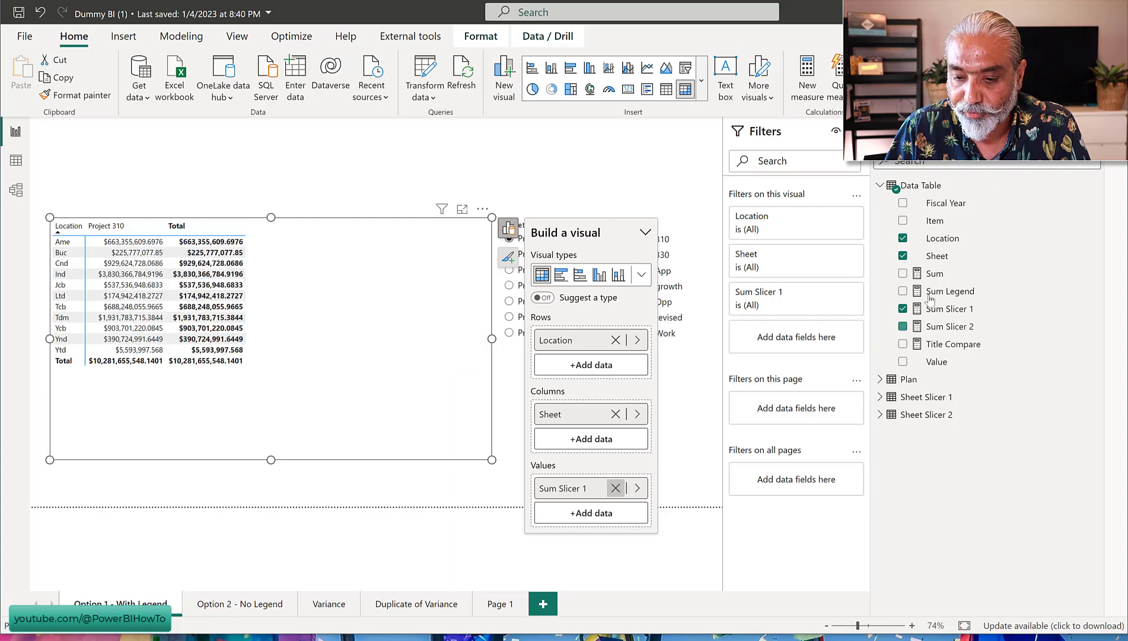
pyautogui.moveTo(930, 297); pyautogui.dragTo(568, 497)
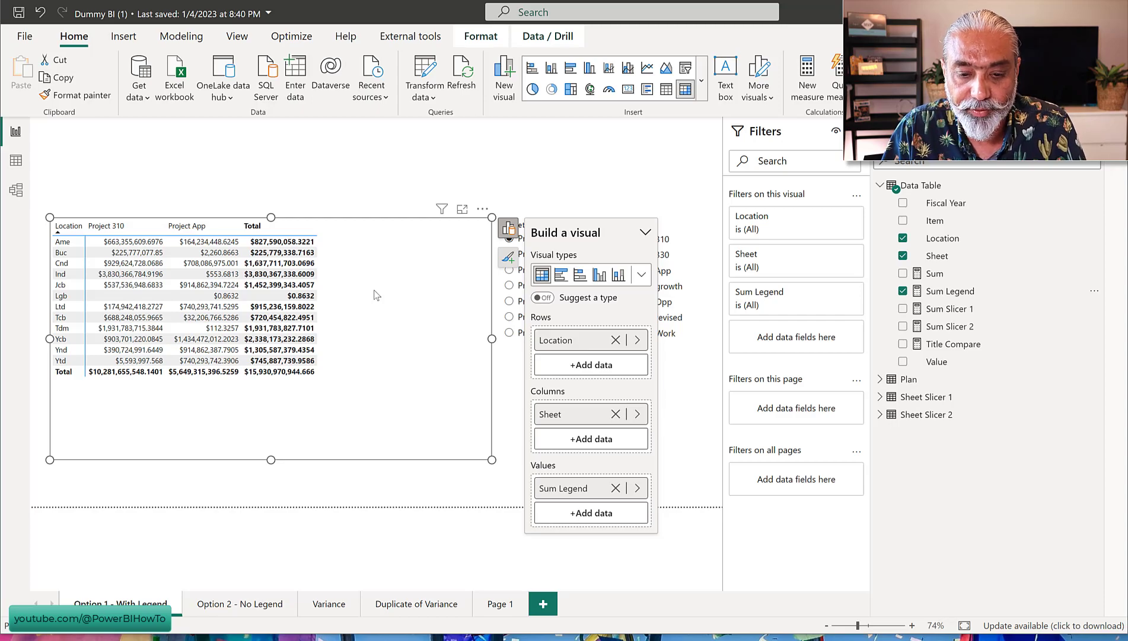
# Create a new measure in Data Table named Sum Matrix and begin its formula on a second line
pyautogui.click(1094, 188)
pyautogui.click(996, 214)
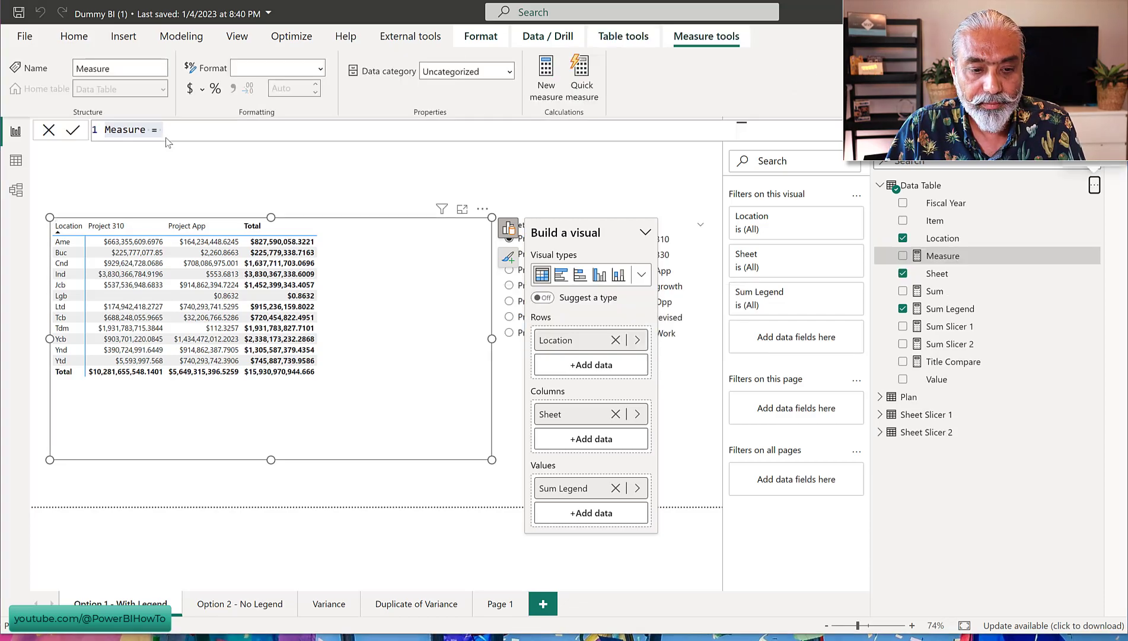
pyautogui.write('Sum AMt')
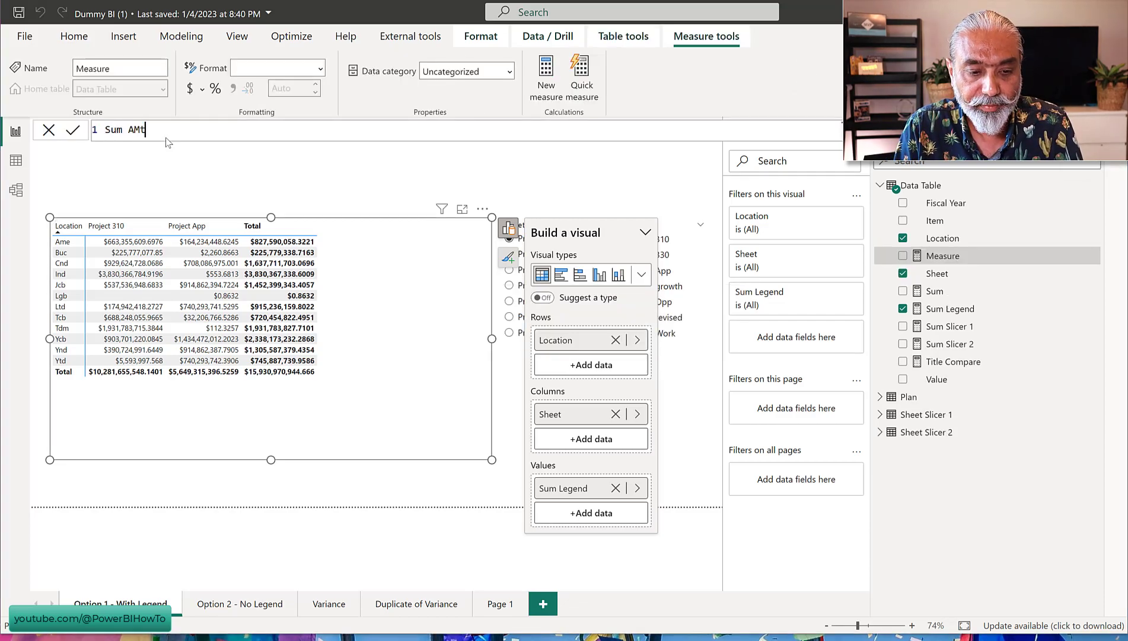
pyautogui.press('BackSpace')
pyautogui.press('BackSpace')
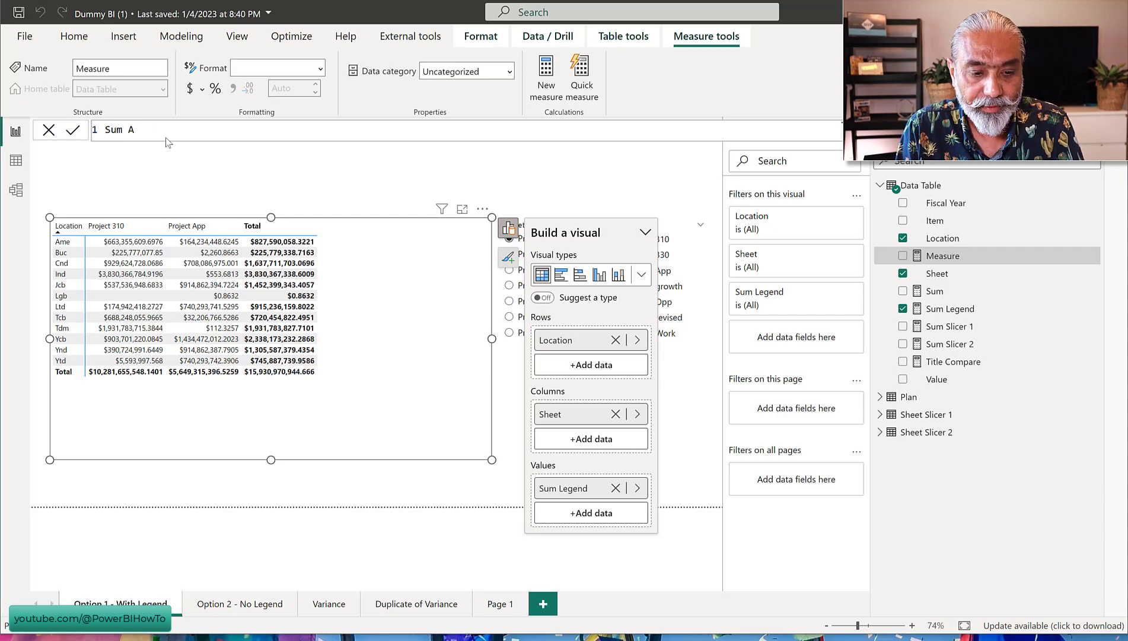
pyautogui.press('BackSpace')
pyautogui.write('Matrix =')
pyautogui.hotkey('shift', 'Return')
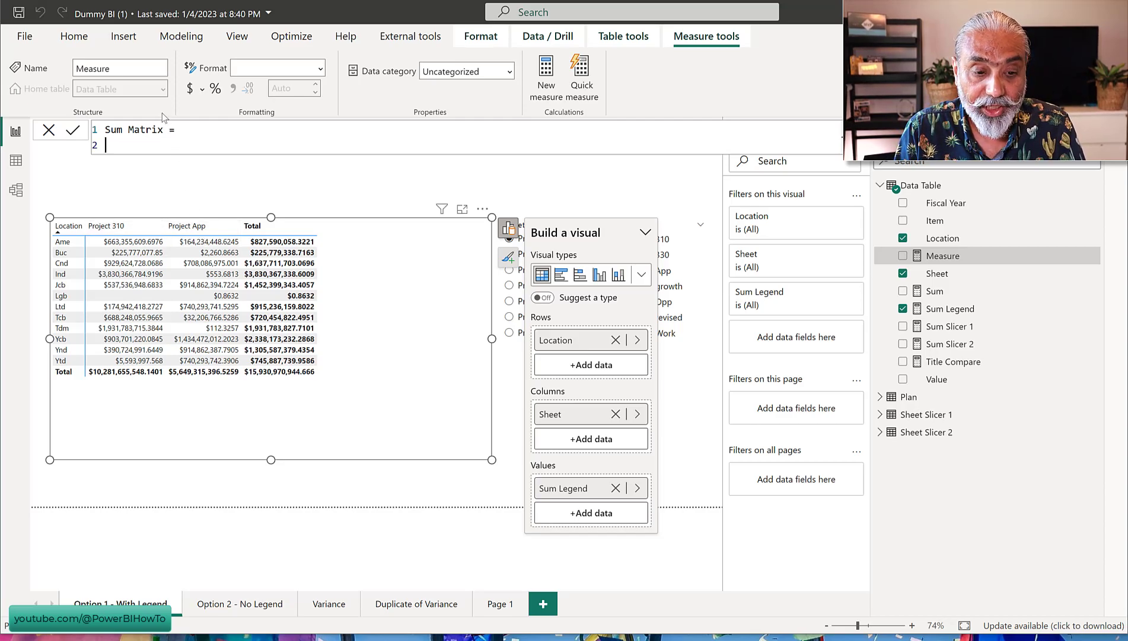
# Begin the Sum Matrix formula with an IF function whose logical test starts with SELECTEDVALUE
pyautogui.write('IF ( ')
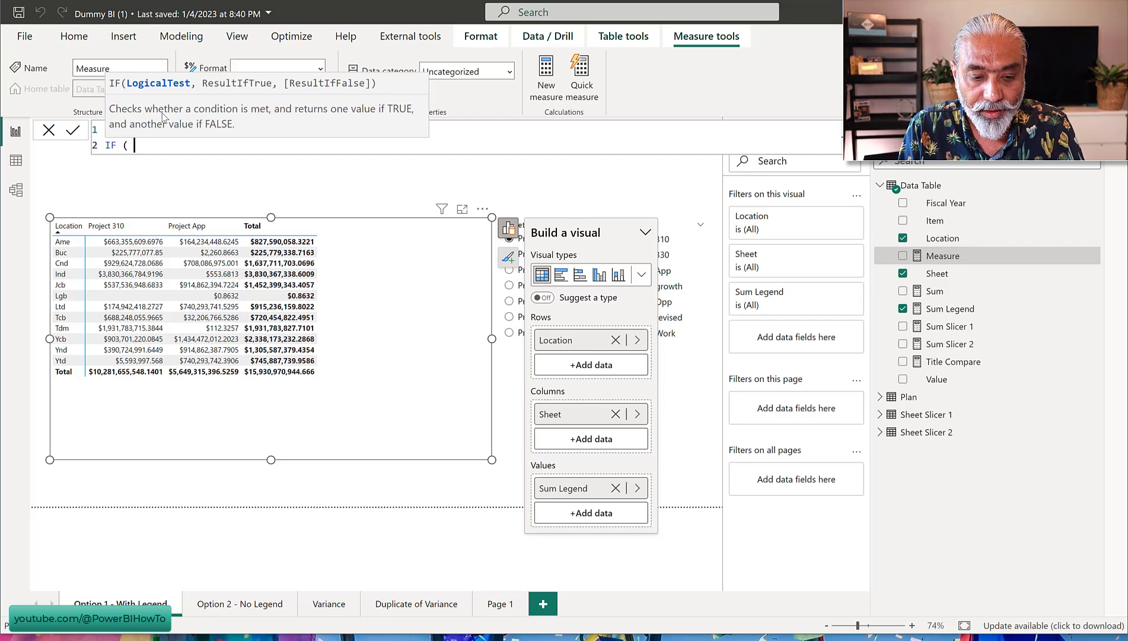
pyautogui.write('ISBLANK (')
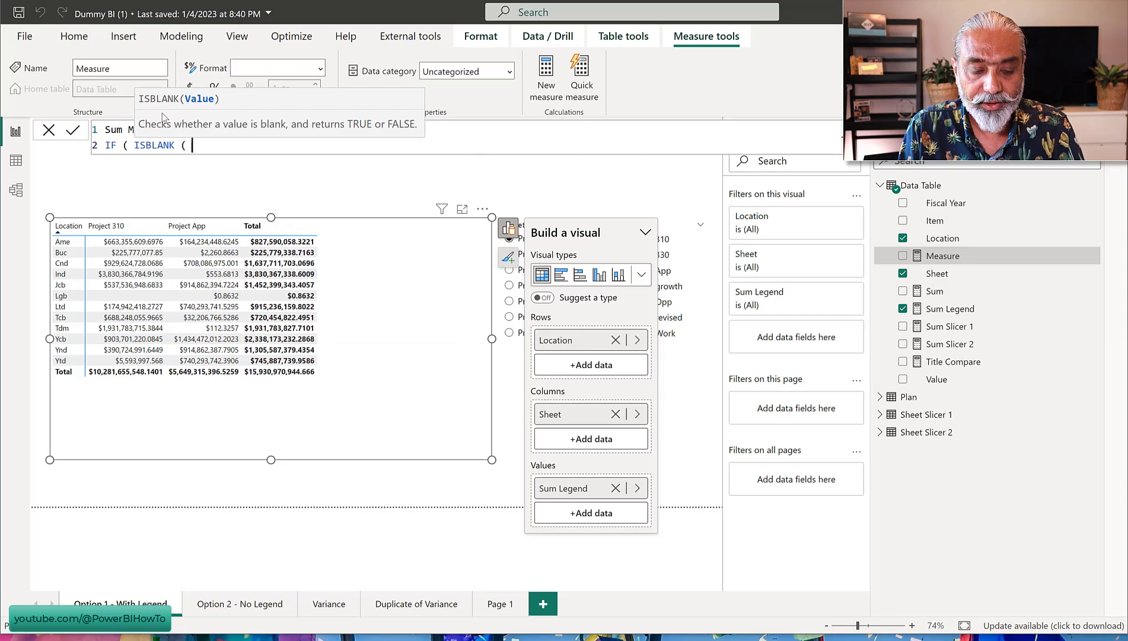
pyautogui.hotkey('ctrl', 'shift', 'Left')
pyautogui.hotkey('ctrl', 'shift', 'Left')
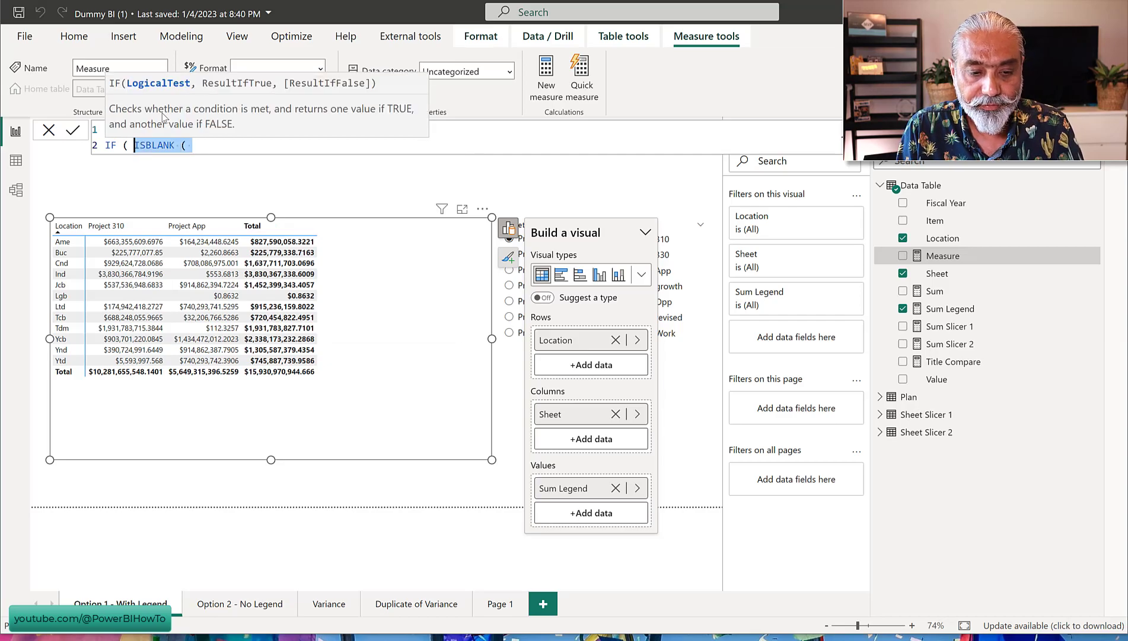
pyautogui.write('SELECTEDVALUE')
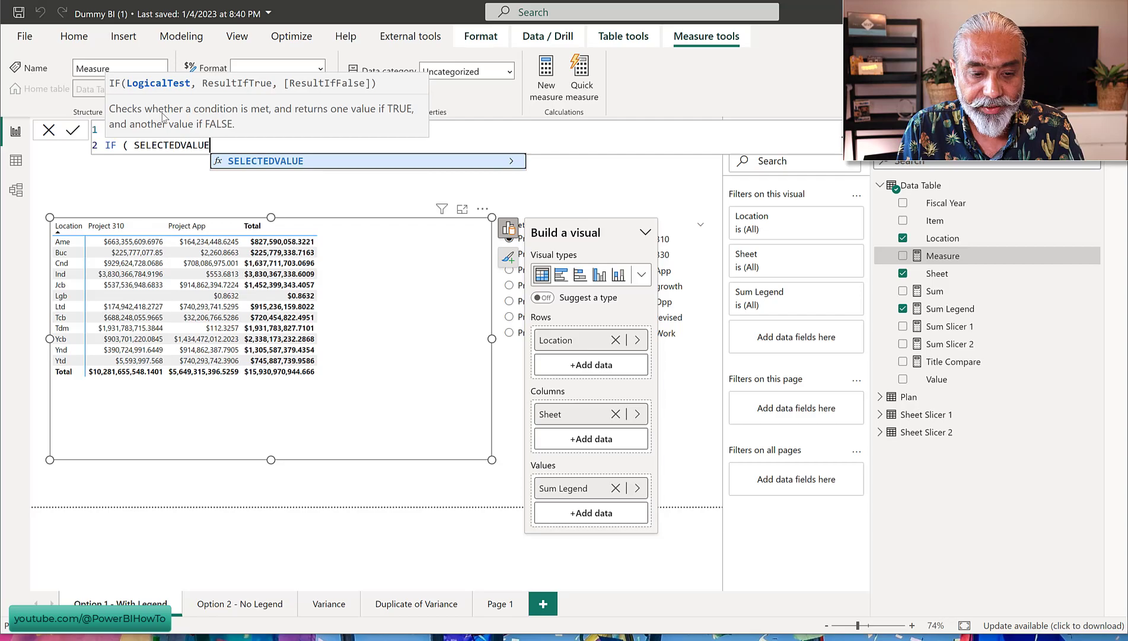
pyautogui.write(' (')
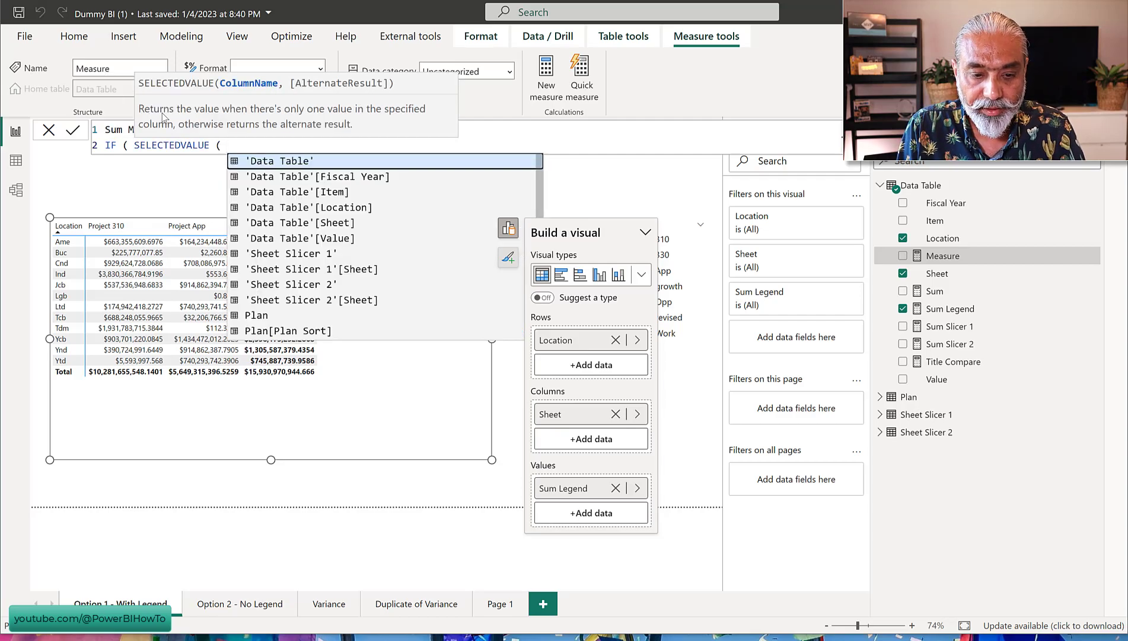
# Complete the IF condition by comparing the SELECTEDVALUE of 'Data Table'[Sheet] with BLANK () using the == operator
pyautogui.press('Down')
pyautogui.press('Down')
pyautogui.press('Down')
pyautogui.press('Down')
pyautogui.press('Up')
pyautogui.press('Down')
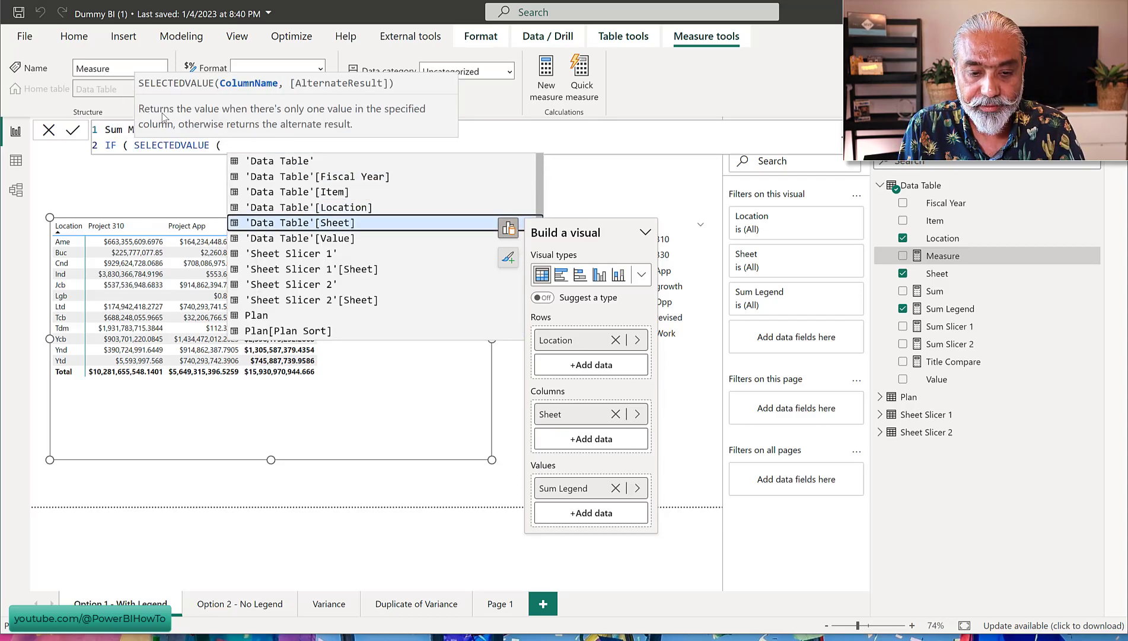
pyautogui.press('Tab')
pyautogui.write(')')
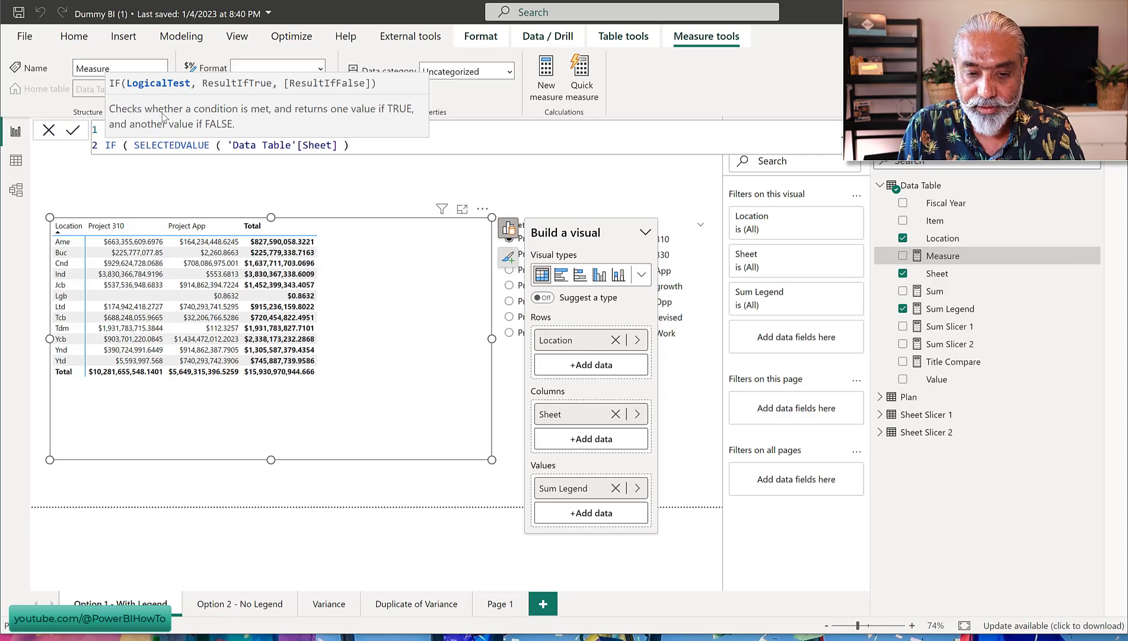
pyautogui.write(' == BLAN')
pyautogui.press('Tab')
pyautogui.write('(),')
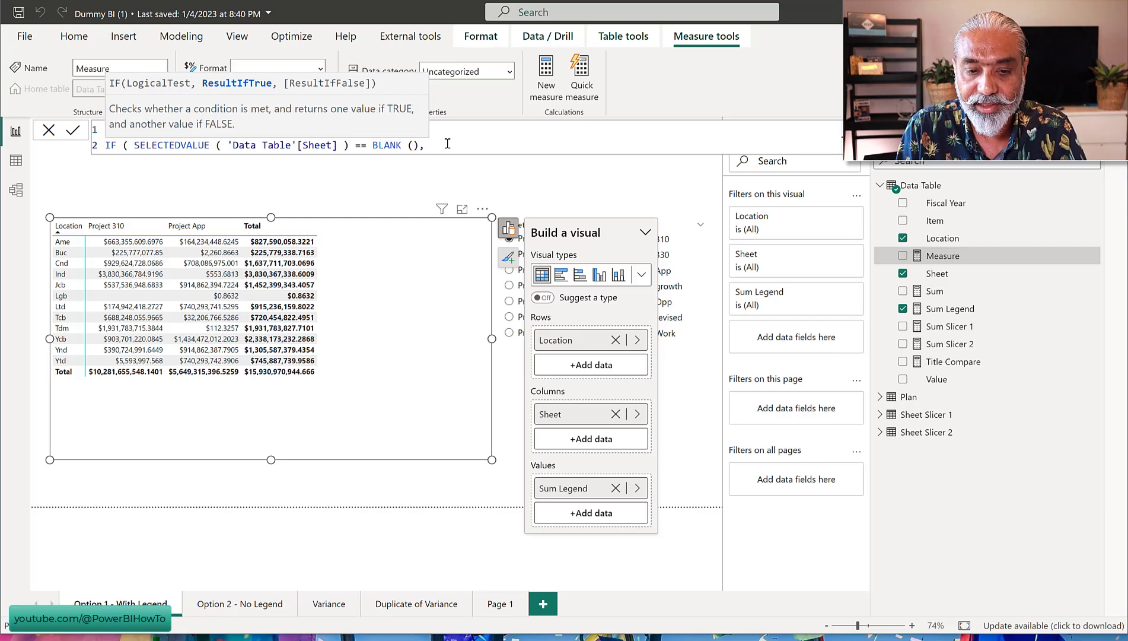
# Finish the IF with 0 as the true result and [Sum Legend] as the false result, and commit the measure
pyautogui.write('0, ')
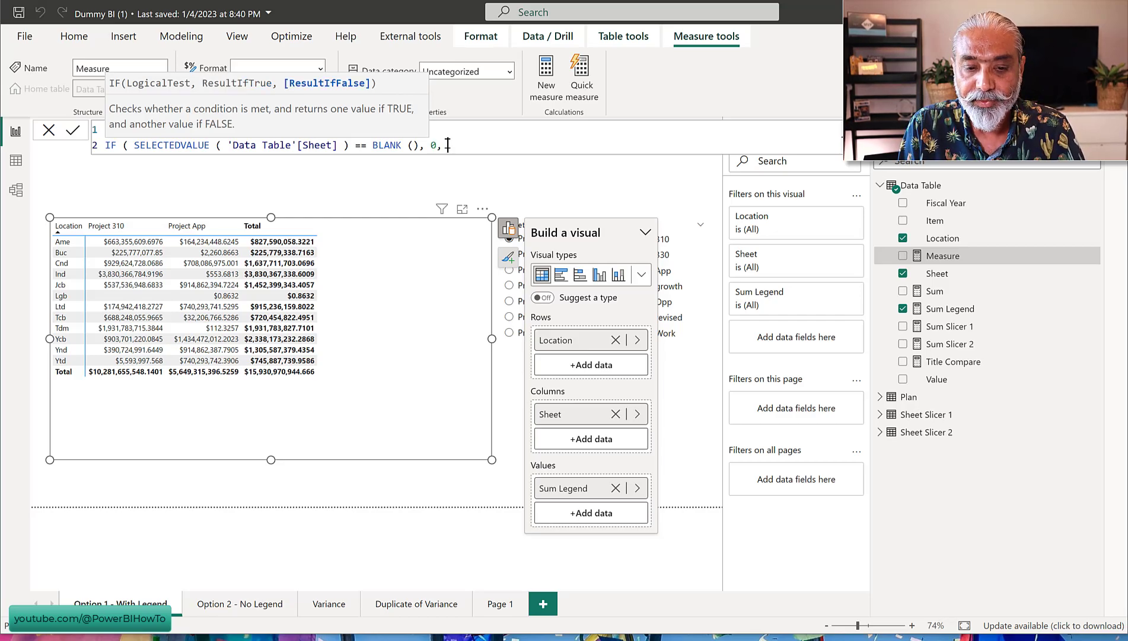
pyautogui.write('[Sum ')
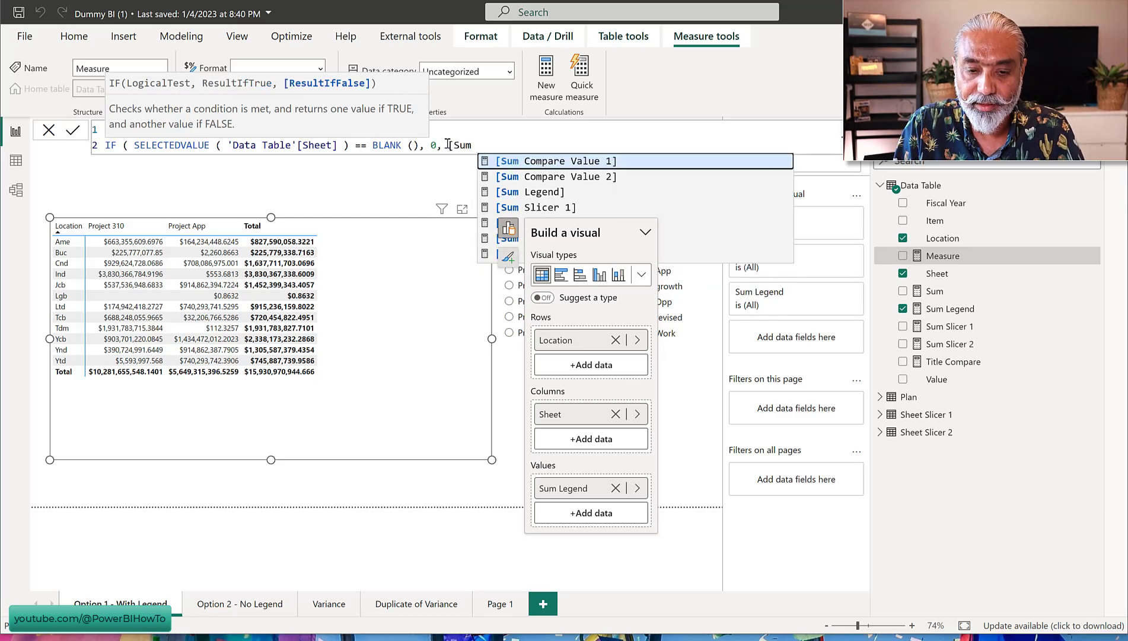
pyautogui.write(' Lege')
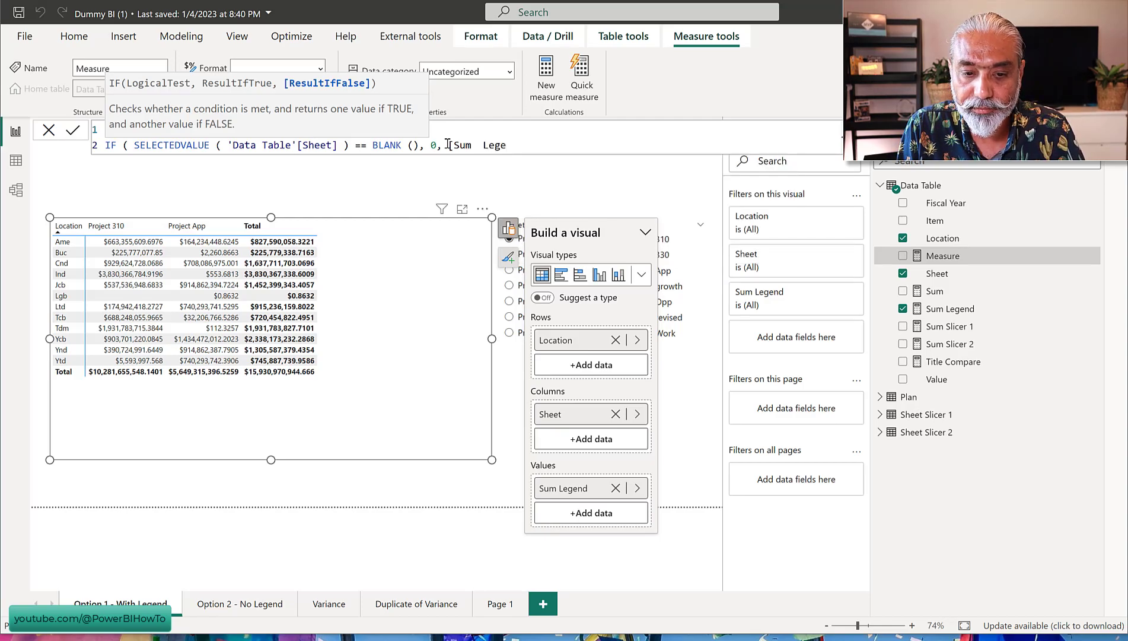
pyautogui.press('BackSpace')
pyautogui.press('BackSpace')
pyautogui.press('BackSpace')
pyautogui.press('BackSpace')
pyautogui.press('BackSpace')
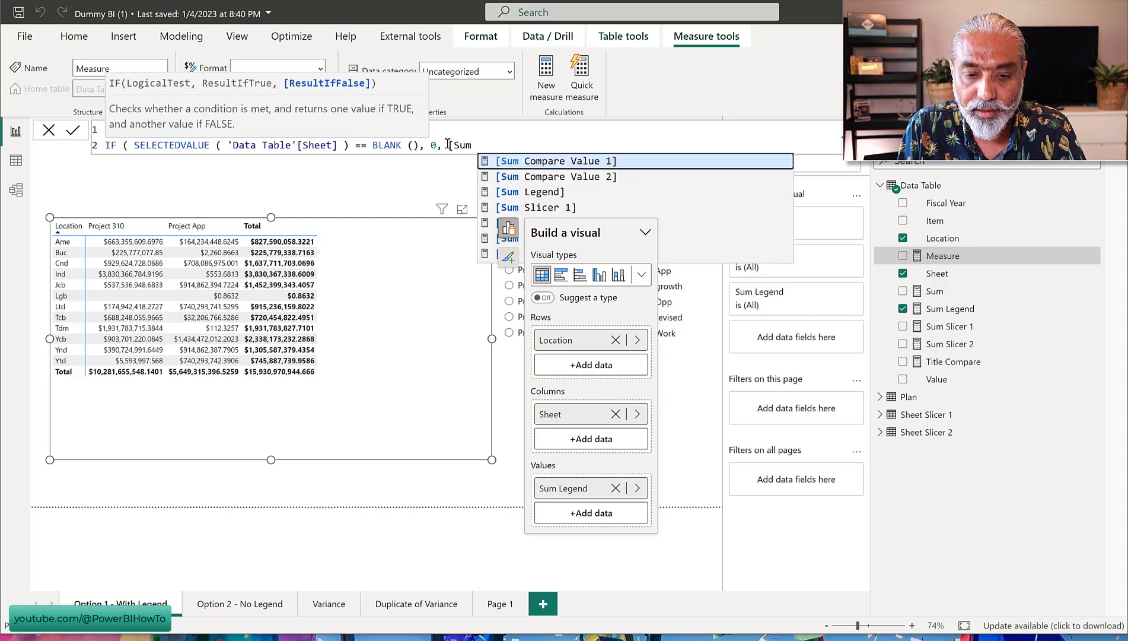
pyautogui.write('Legend] )')
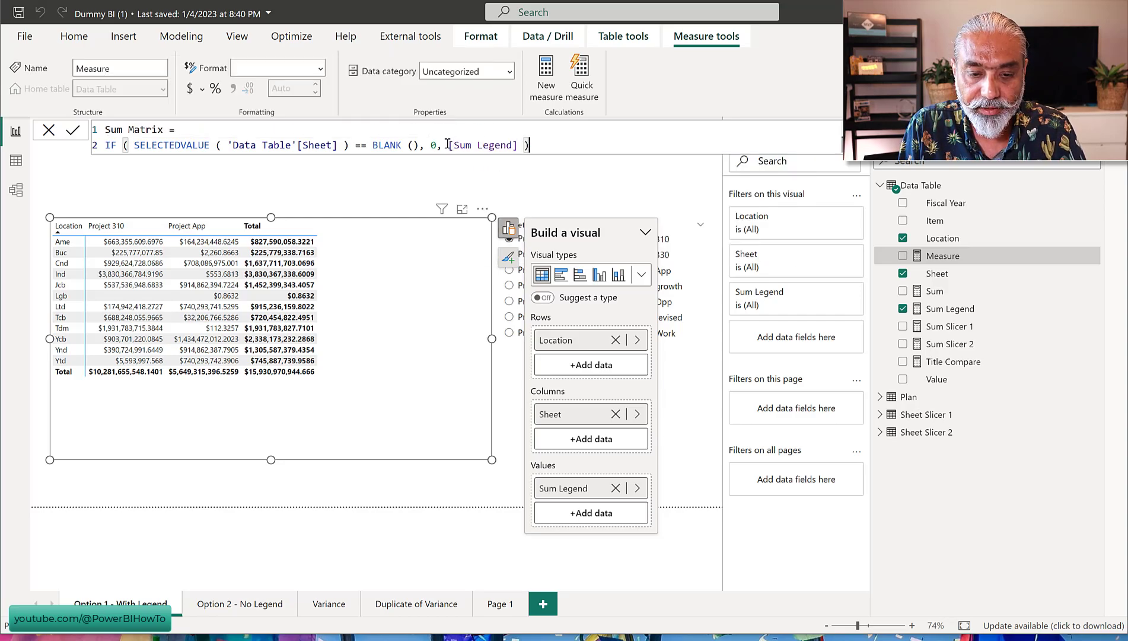
pyautogui.press('Return')
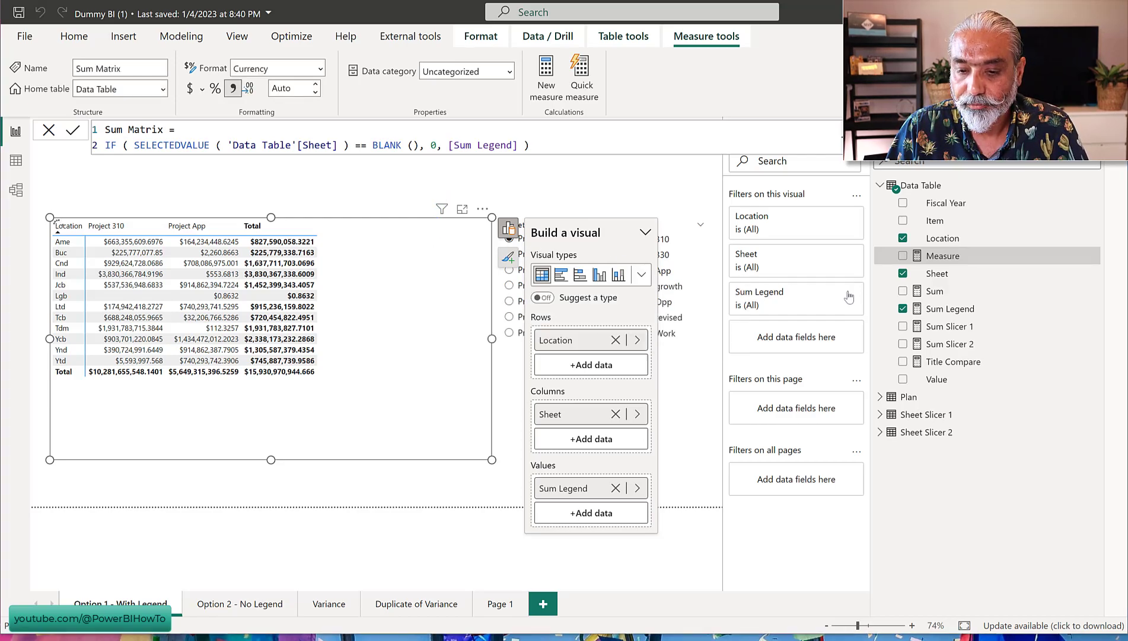
# Replace Sum Legend with Sum Matrix in the matrix values
pyautogui.moveTo(954, 313); pyautogui.dragTo(604, 524)
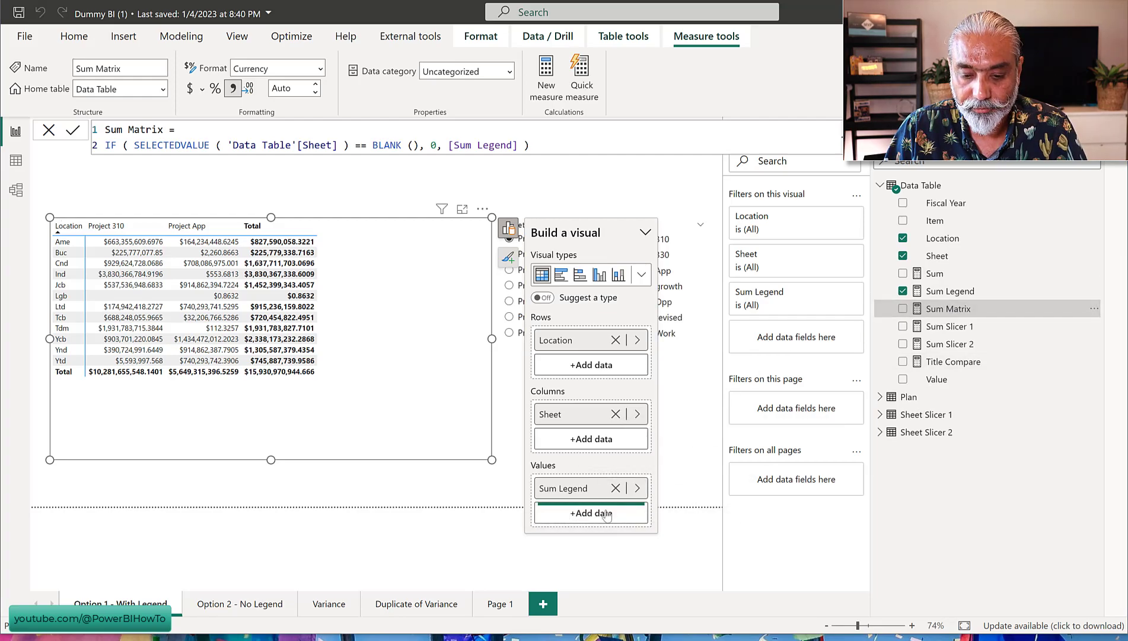
pyautogui.click(616, 488)
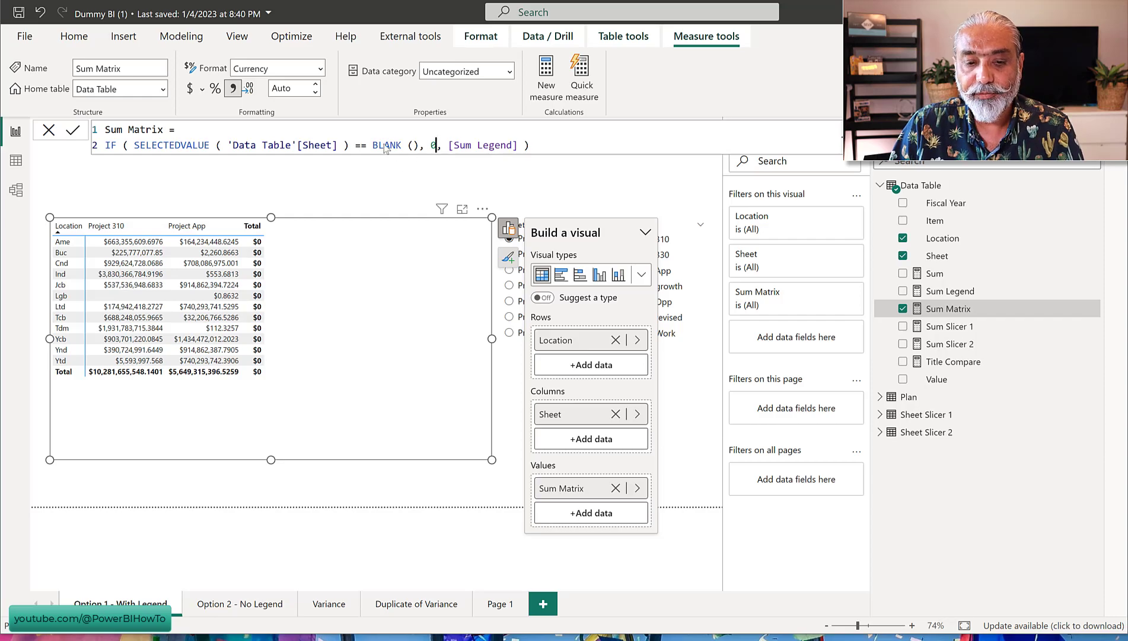
# Change the true result of the Sum Matrix IF formula to -1
pyautogui.moveTo(274, 145); pyautogui.dragTo(334, 144)
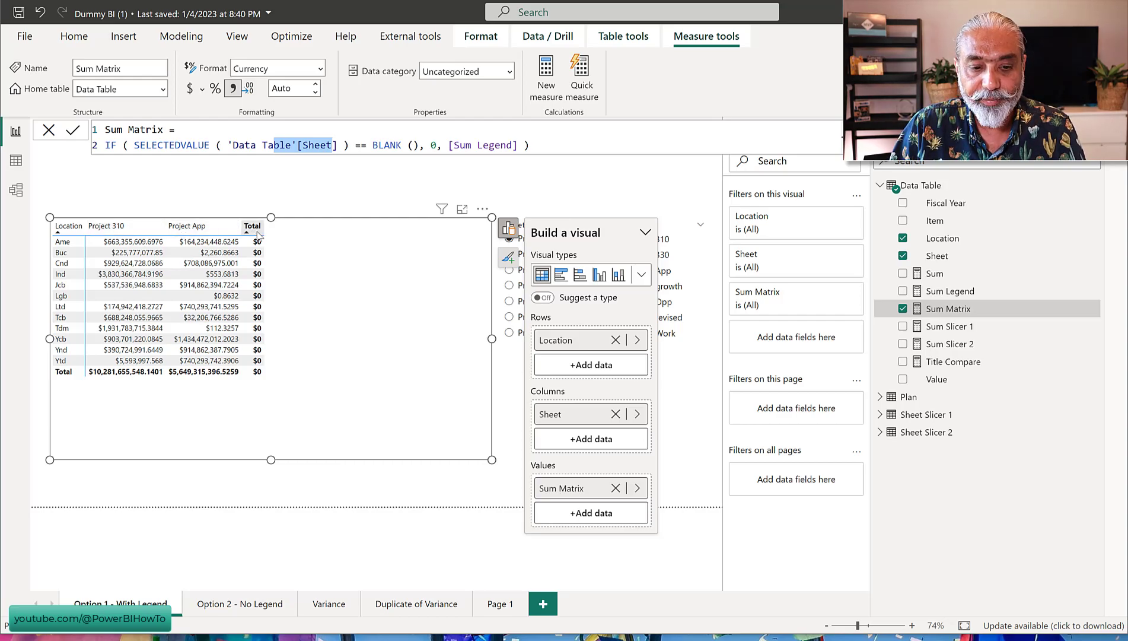
pyautogui.click(434, 144)
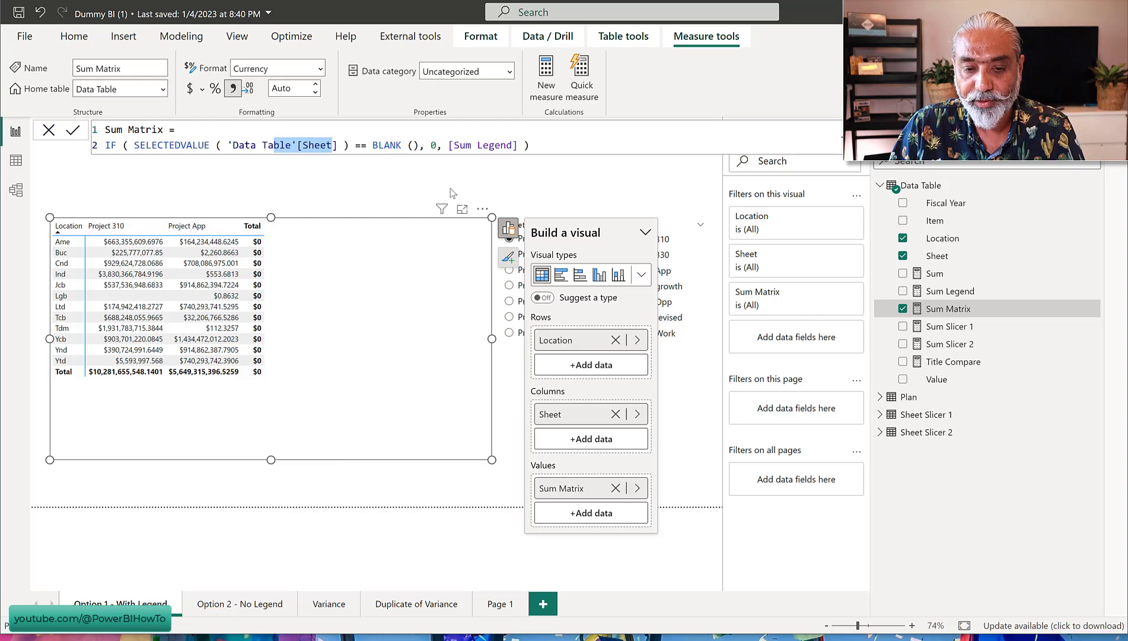
pyautogui.press('BackSpace')
pyautogui.write('-1')
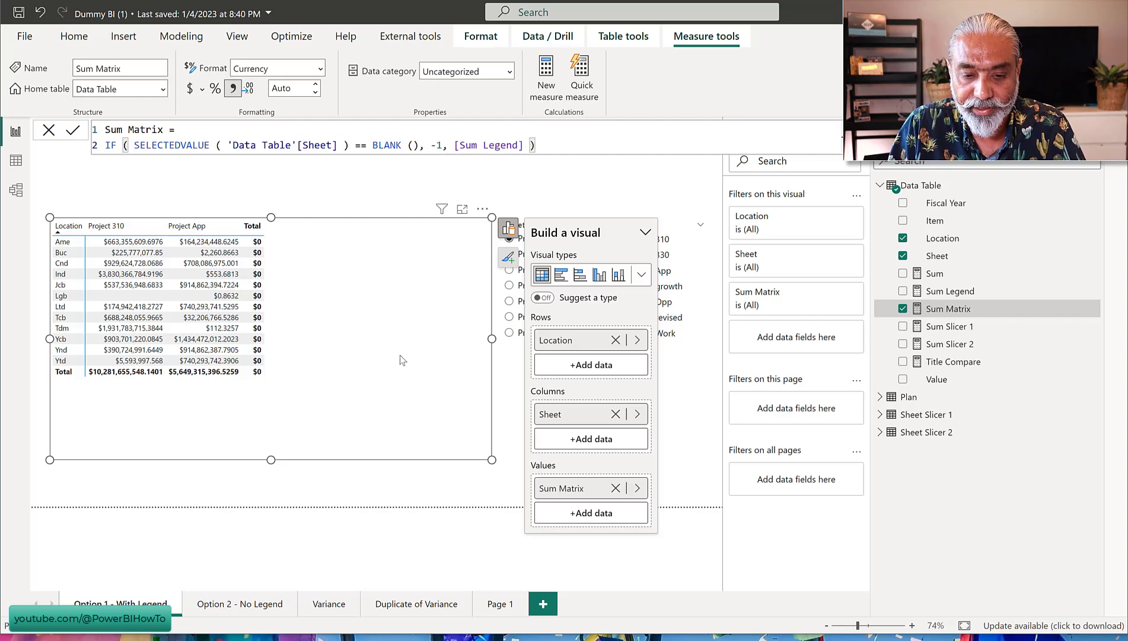
pyautogui.click(265, 241)
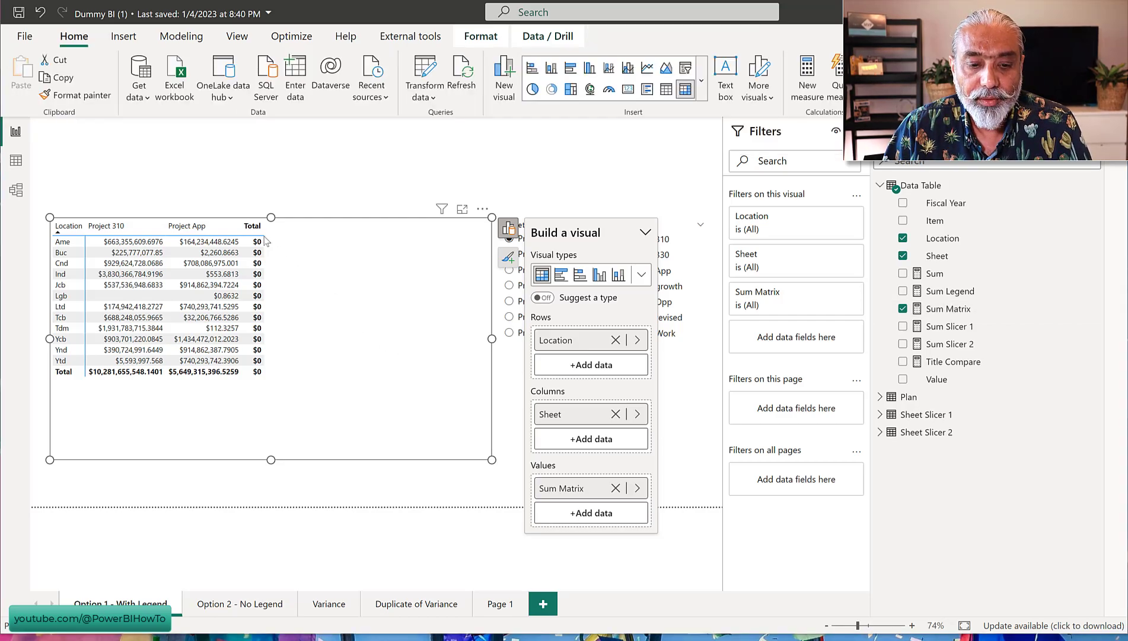
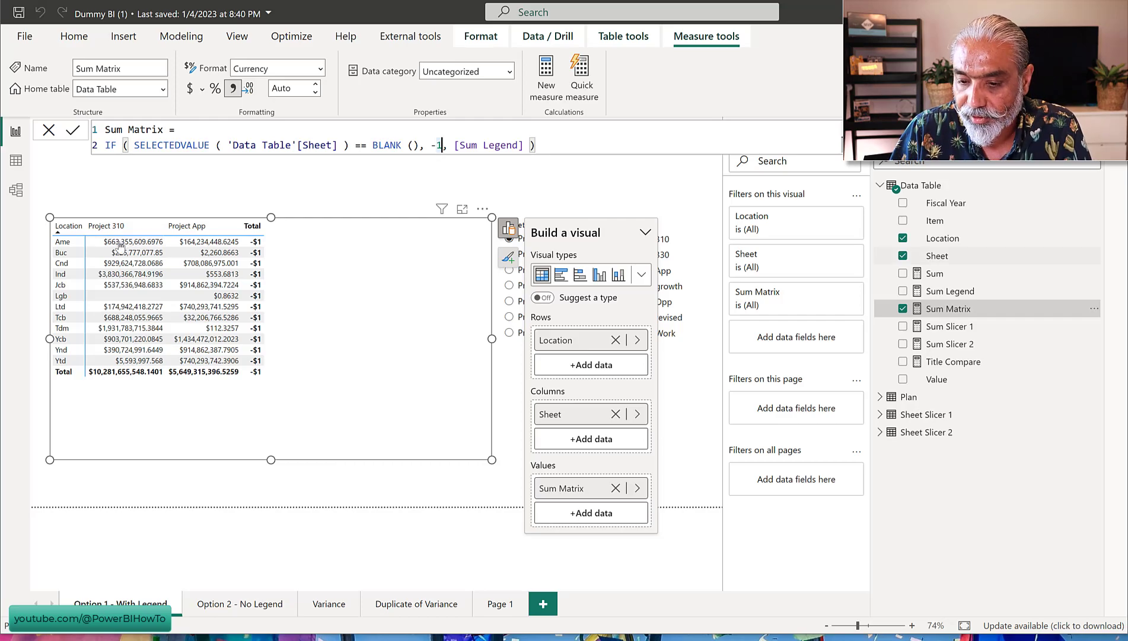
# Check the Sum Legend formula and set the Sum Matrix measure's decimal places to 0
pyautogui.click(947, 292)
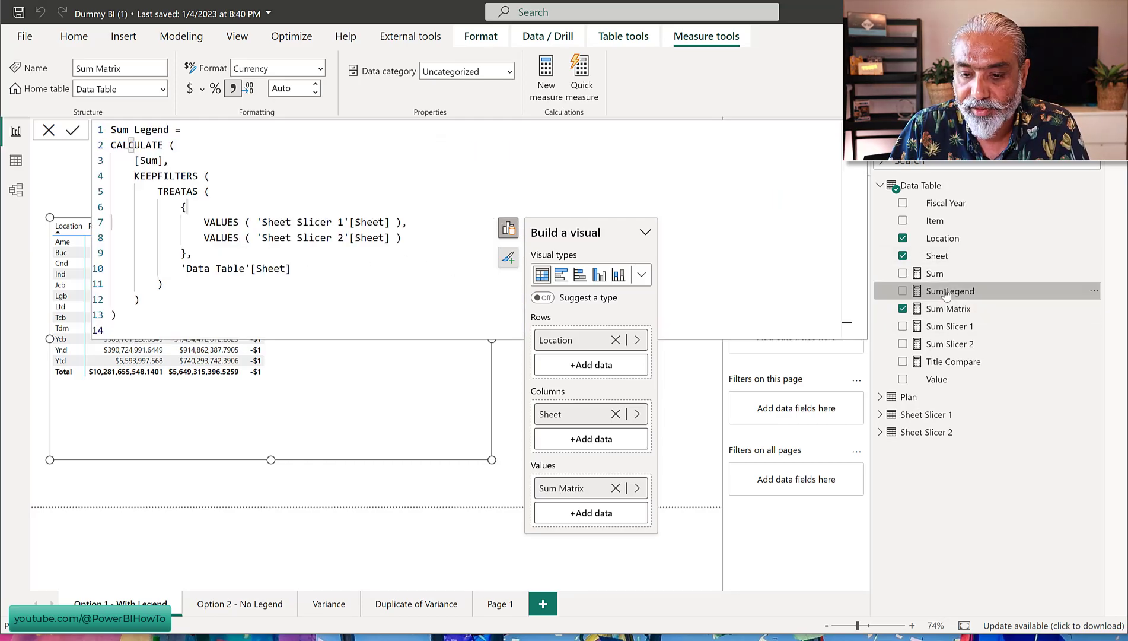
pyautogui.click(288, 88)
pyautogui.click(289, 88)
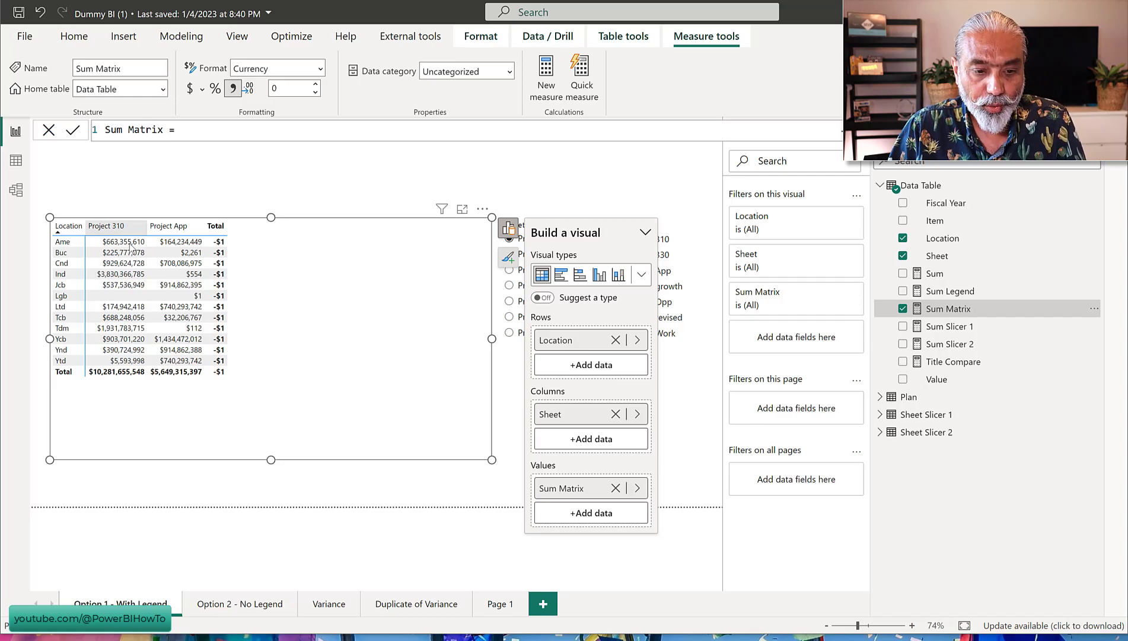
pyautogui.write("IF ( SELECTEDVALUE ( 'Data Table'[Sheet] ) == BLANK (), -1, [Sum Legend] )")
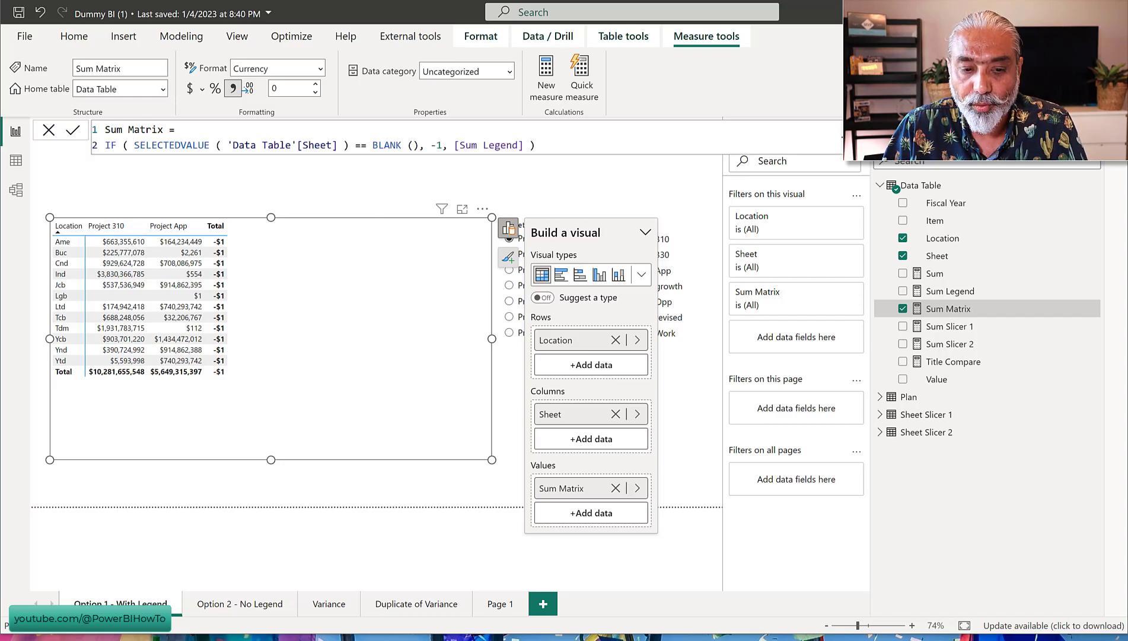
# Replace the -1 true result in the Sum Matrix formula with [Sum Slicer 2]
pyautogui.click(444, 145)
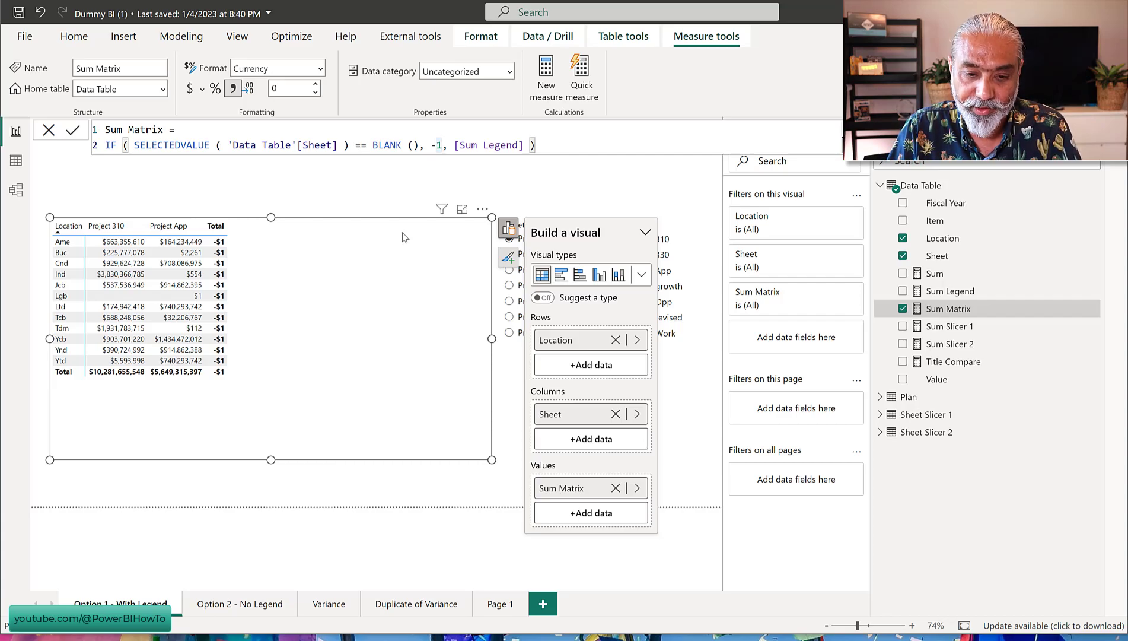
pyautogui.press('BackSpace')
pyautogui.press('BackSpace')
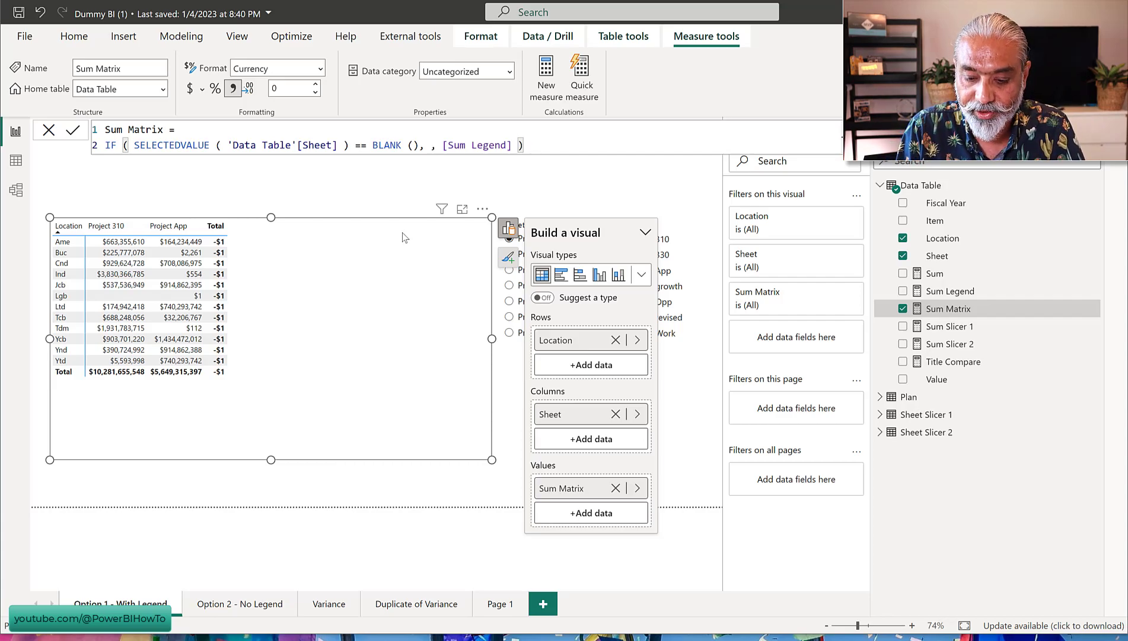
pyautogui.write('[Sim')
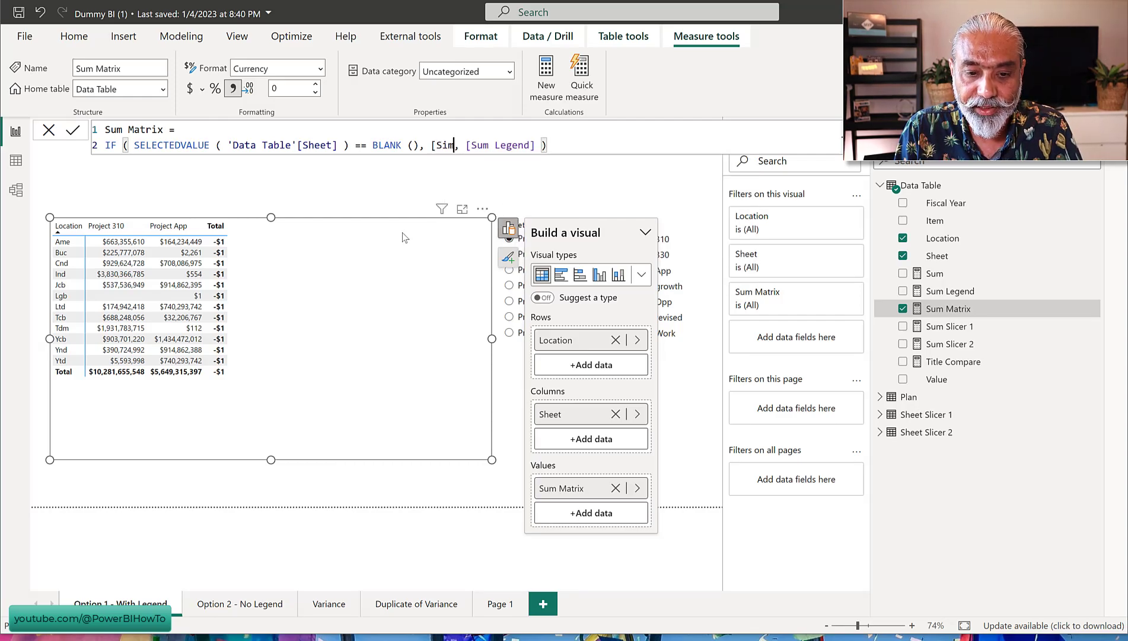
pyautogui.press('BackSpace')
pyautogui.press('BackSpace')
pyautogui.write('um')
pyautogui.press('BackSpace')
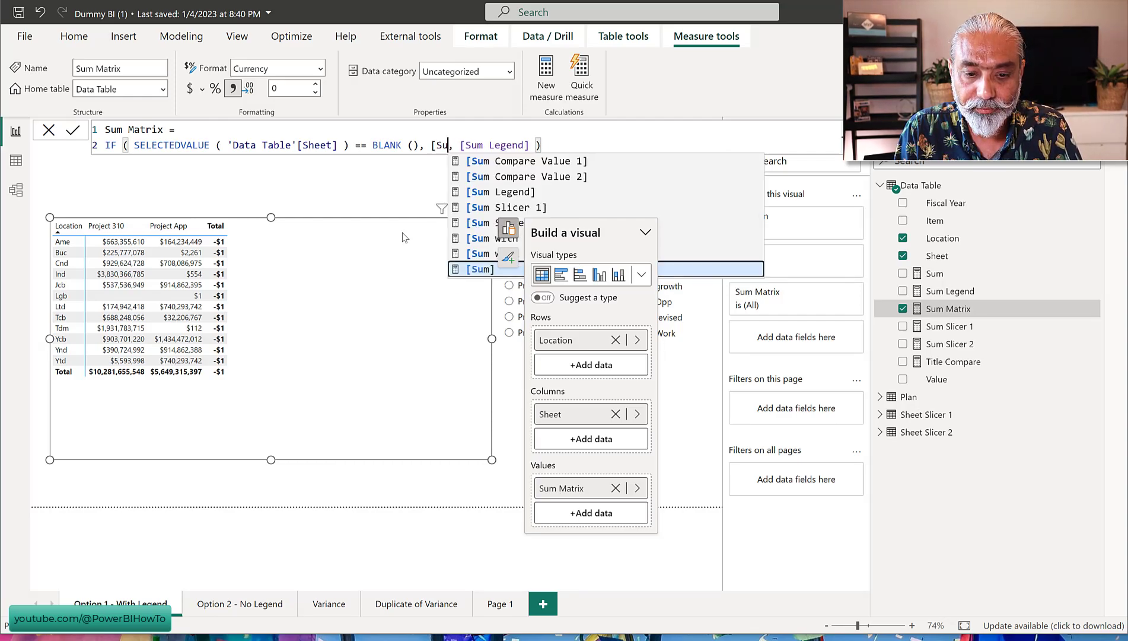
pyautogui.write('m Sli')
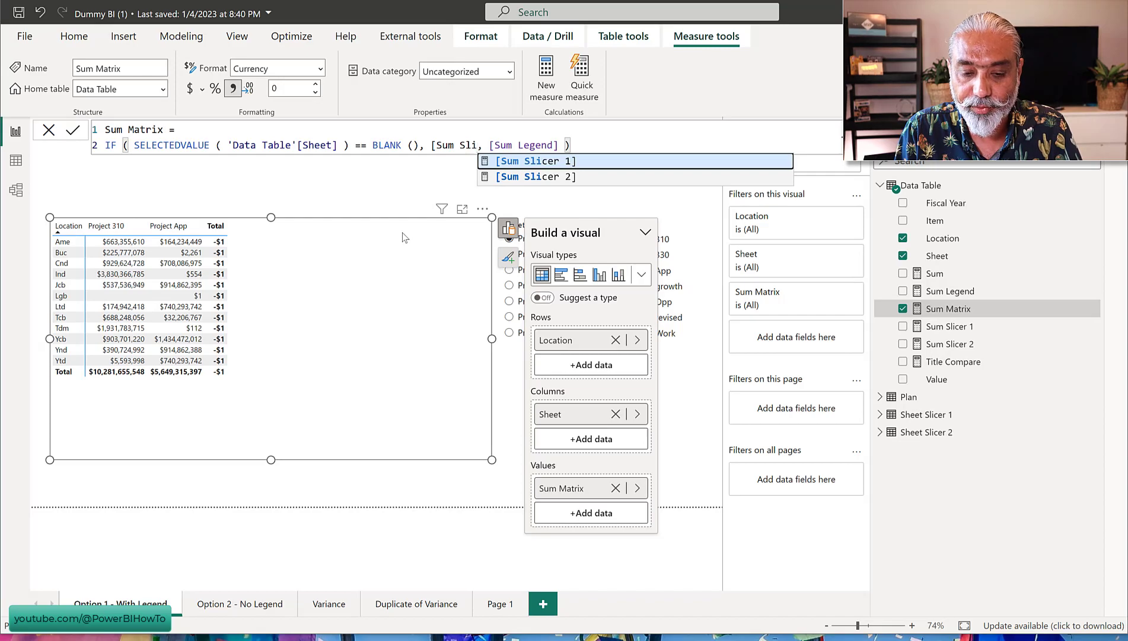
pyautogui.press('Down')
pyautogui.press('Tab')
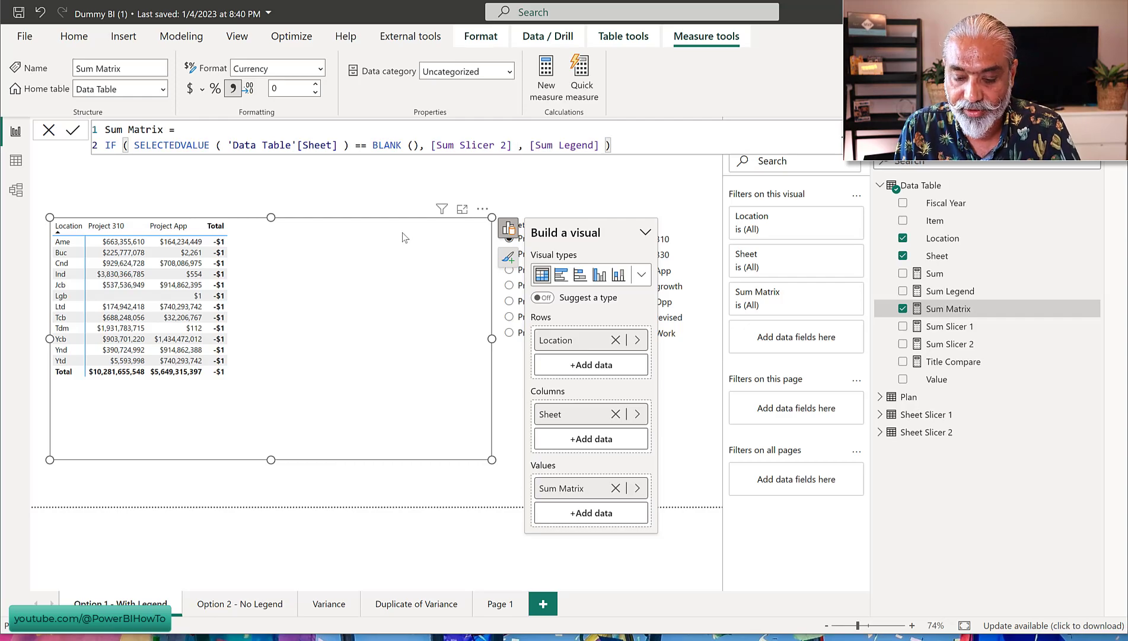
# Subtract [Sum Slicer 1] from [Sum Slicer 2] in the Sum Matrix formula and commit the measure
pyautogui.write('- [S')
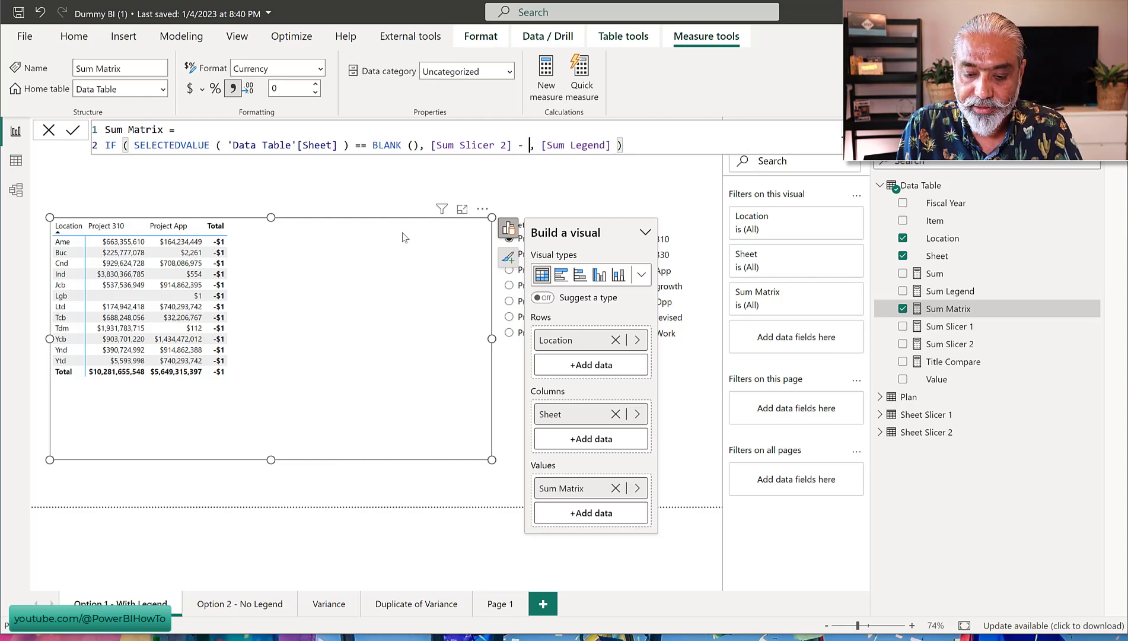
pyautogui.write('um Sli')
pyautogui.press('Down')
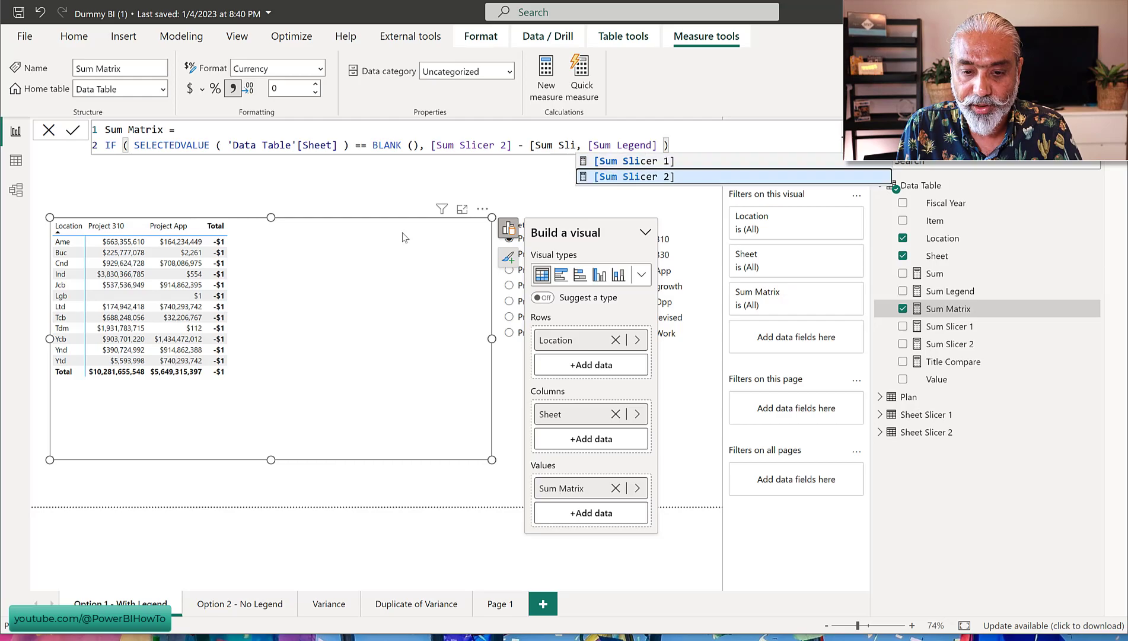
pyautogui.press('Tab')
pyautogui.press('BackSpace')
pyautogui.press('BackSpace')
pyautogui.write('1')
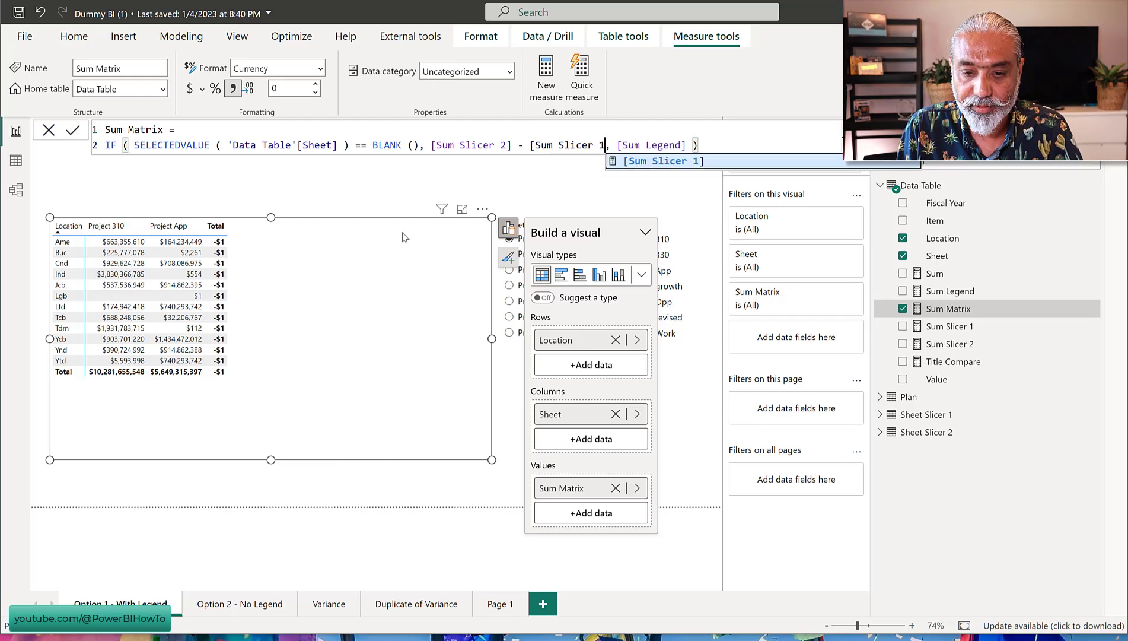
pyautogui.press('Tab')
pyautogui.press('Return')
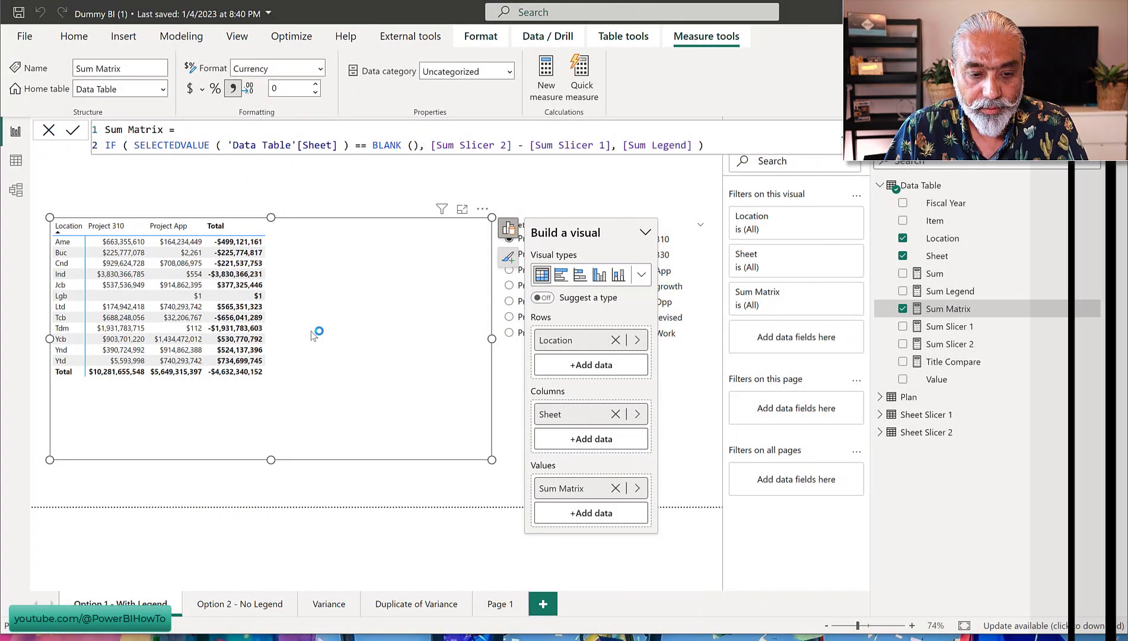